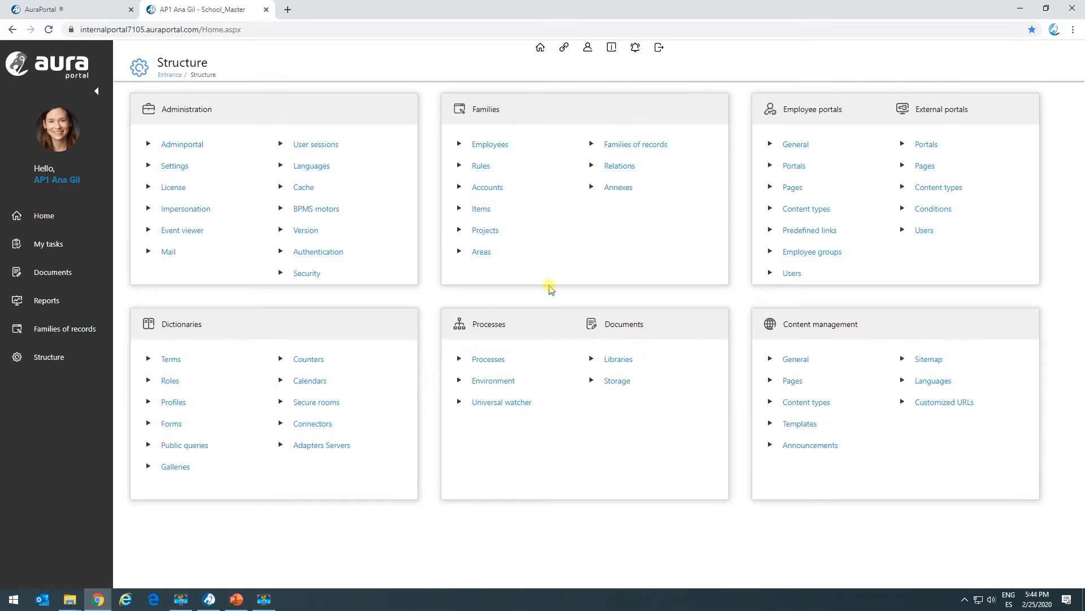
Step: Create a rule class named "3.03 DEMO" in the structure's rule classes, keeping the _Open secure room
{"action": "left_click", "coordinate": [480, 168]}
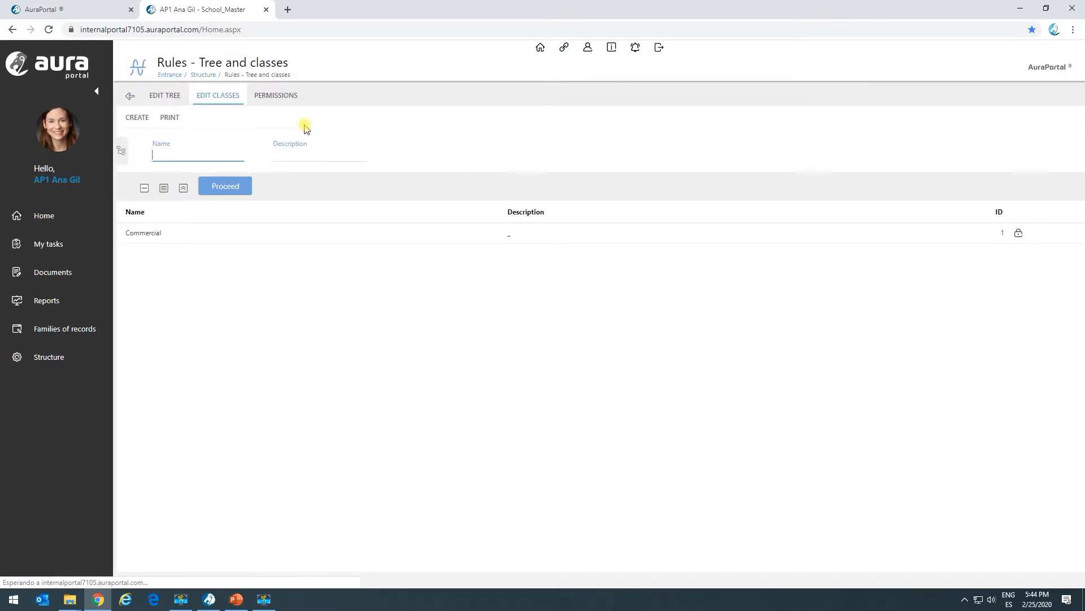
{"action": "left_click", "coordinate": [225, 188]}
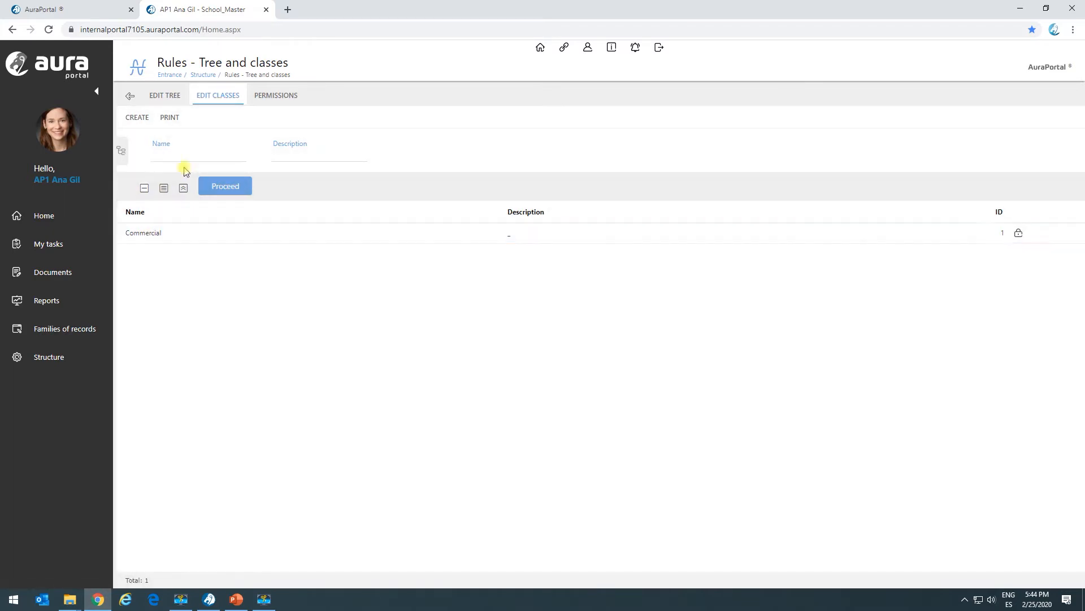
{"action": "left_click", "coordinate": [132, 119]}
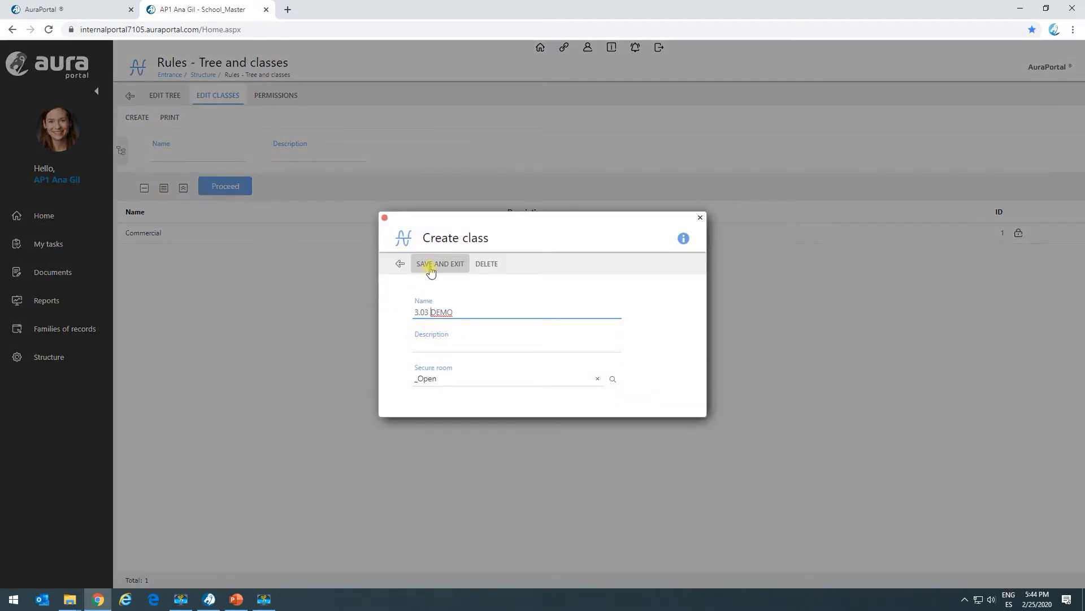
{"action": "left_click", "coordinate": [436, 266]}
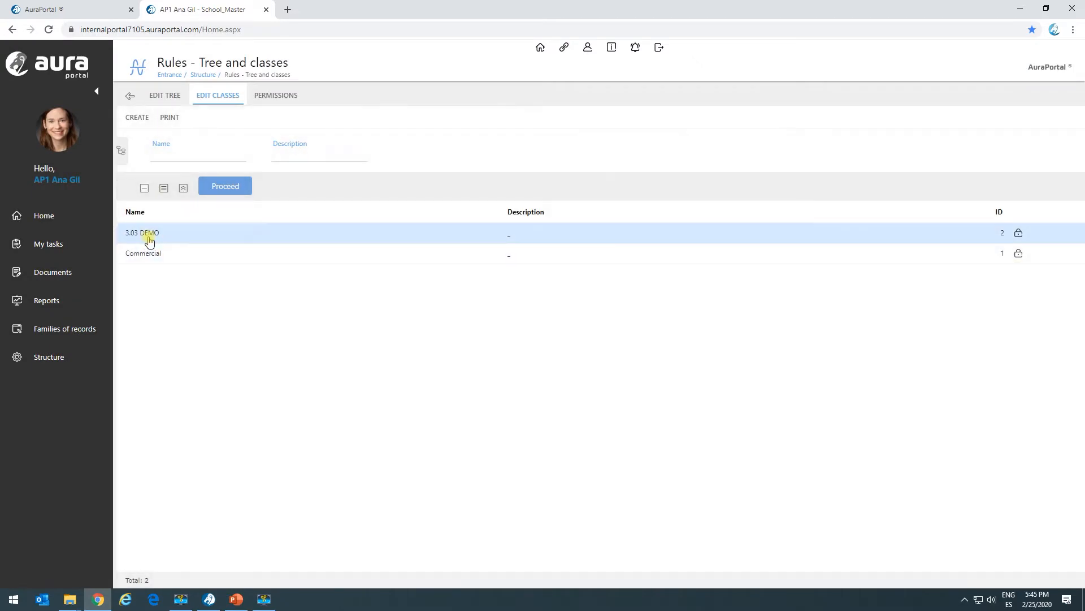
Step: Lodge the 3.03 DEMO class in the "1. General" branch of the rules tree and save the branch
{"action": "left_click", "coordinate": [169, 95]}
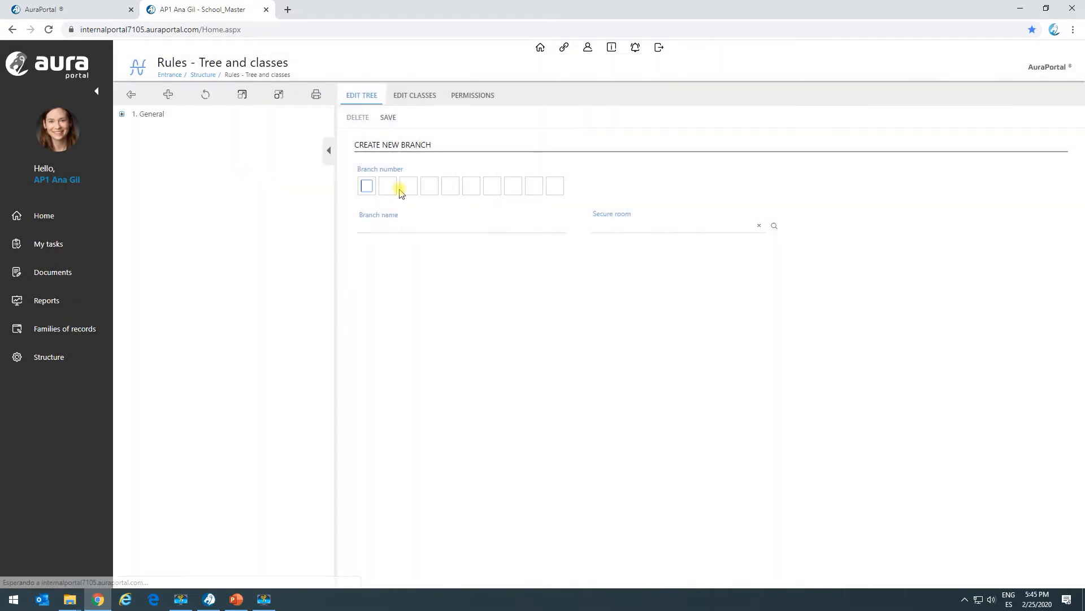
{"action": "left_click", "coordinate": [148, 115]}
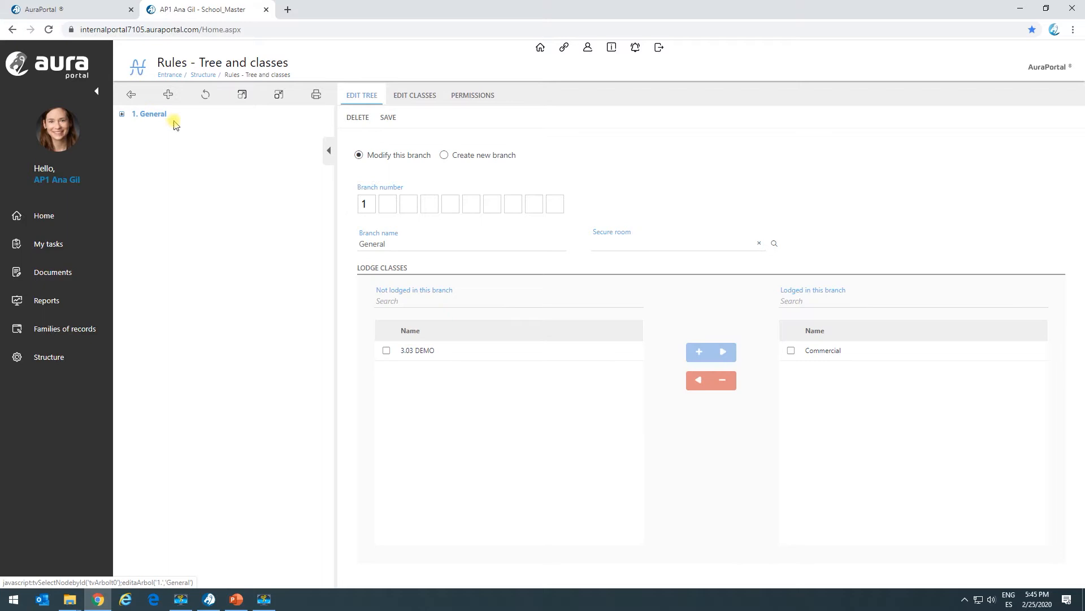
{"action": "left_click", "coordinate": [386, 350]}
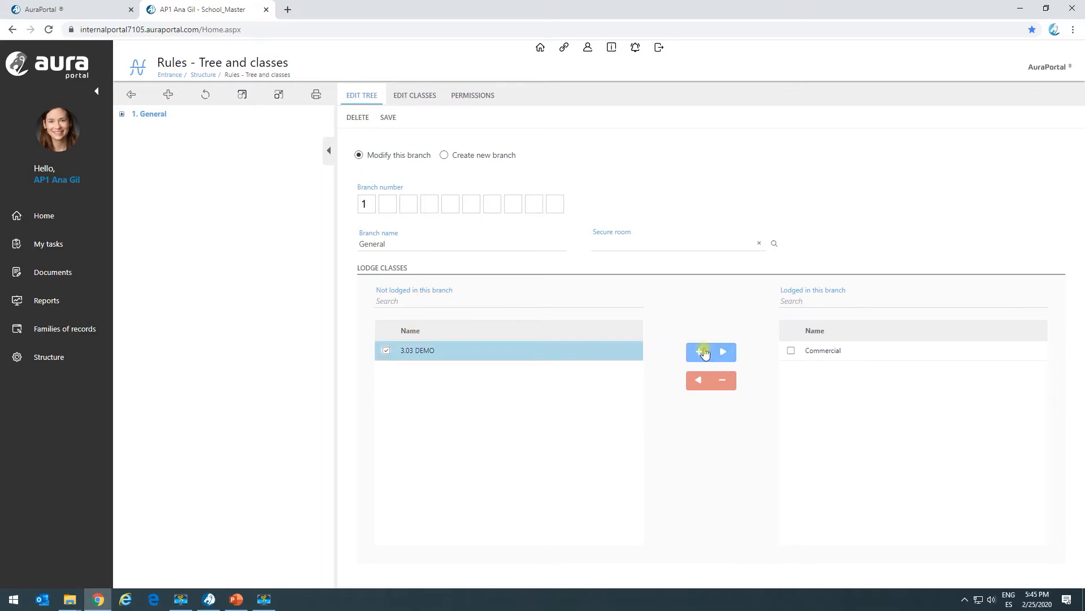
{"action": "left_click", "coordinate": [701, 352]}
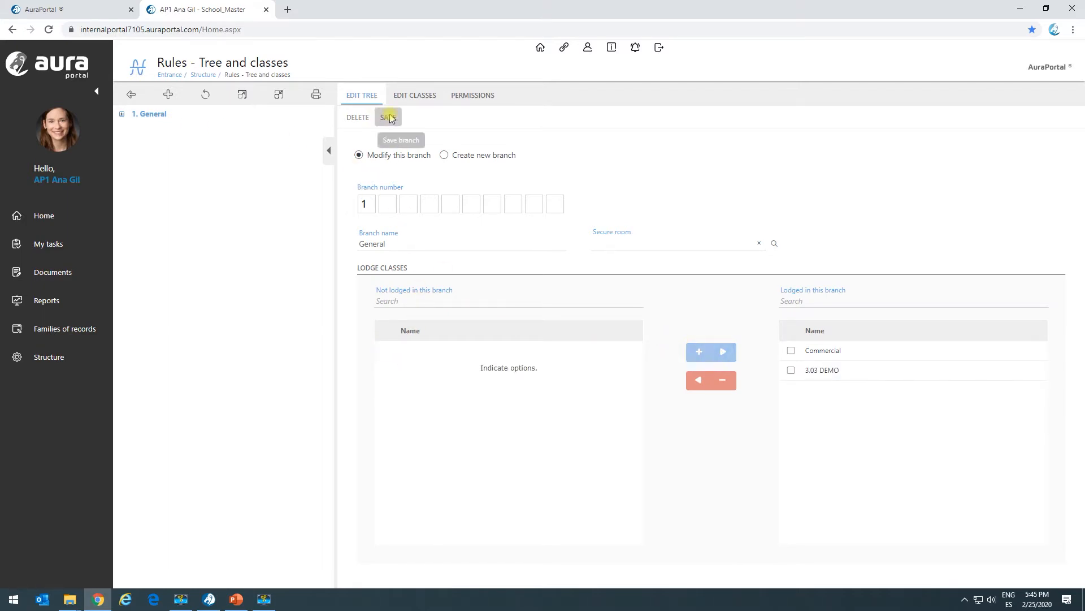
{"action": "left_click", "coordinate": [392, 118]}
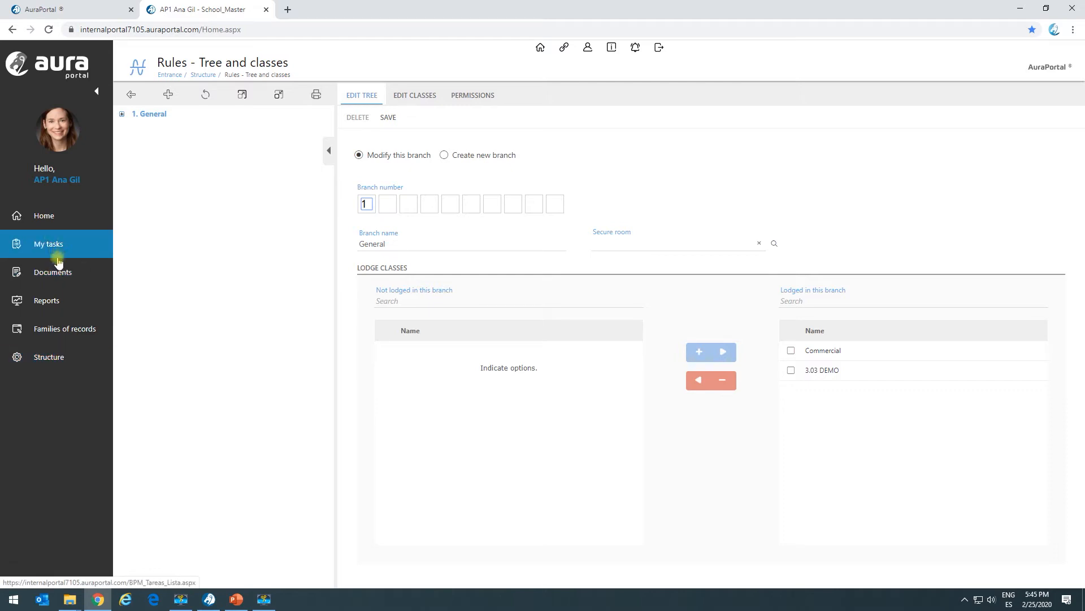
Step: Start a new rule of the Commercial class from the Rules family of records
{"action": "left_click", "coordinate": [51, 330]}
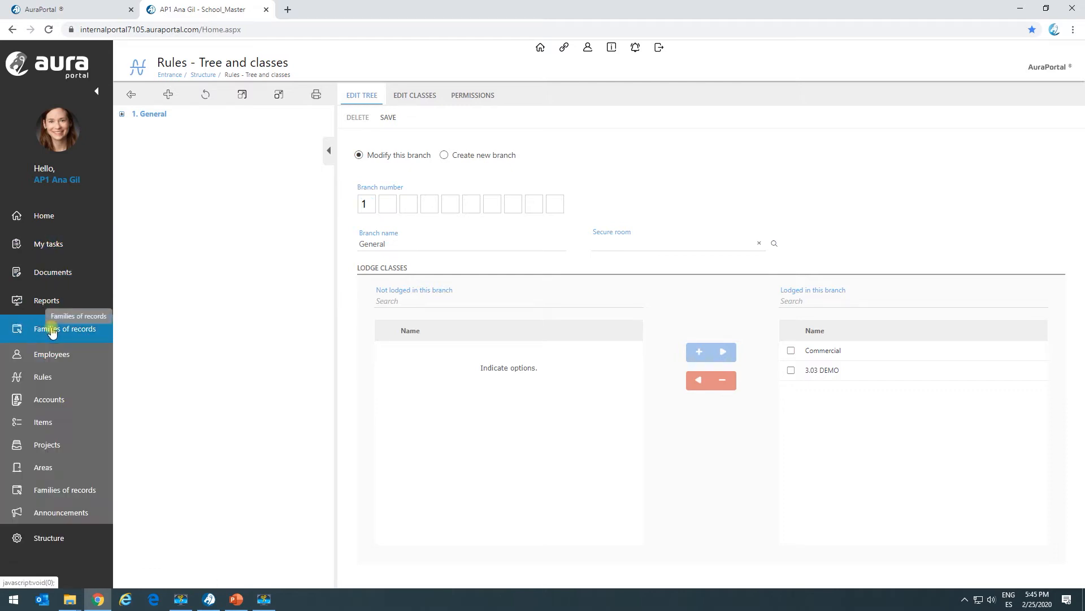
{"action": "left_click", "coordinate": [45, 377]}
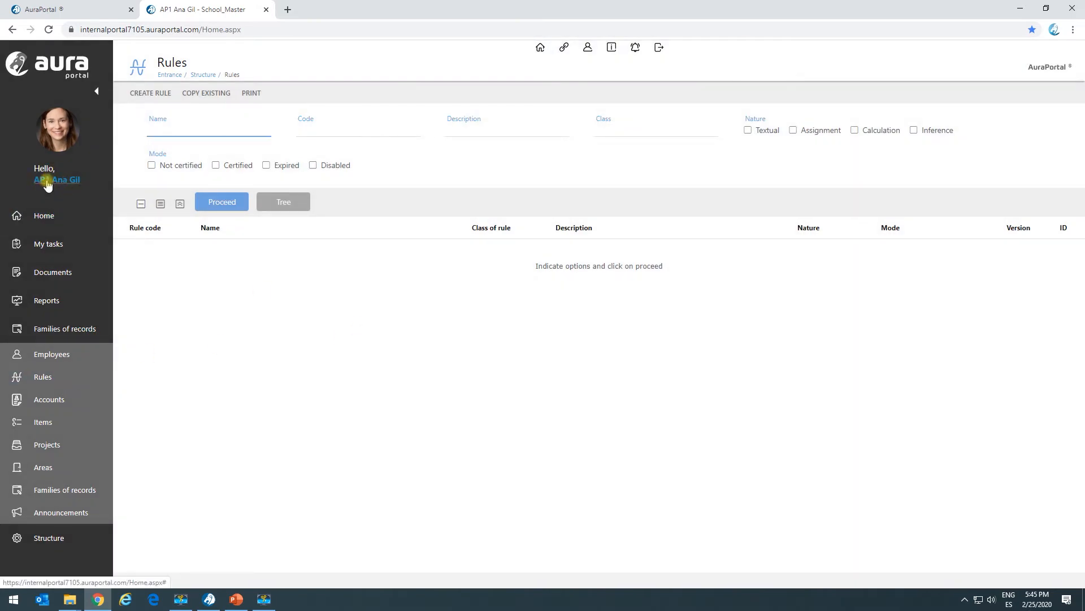
{"action": "left_click", "coordinate": [148, 94]}
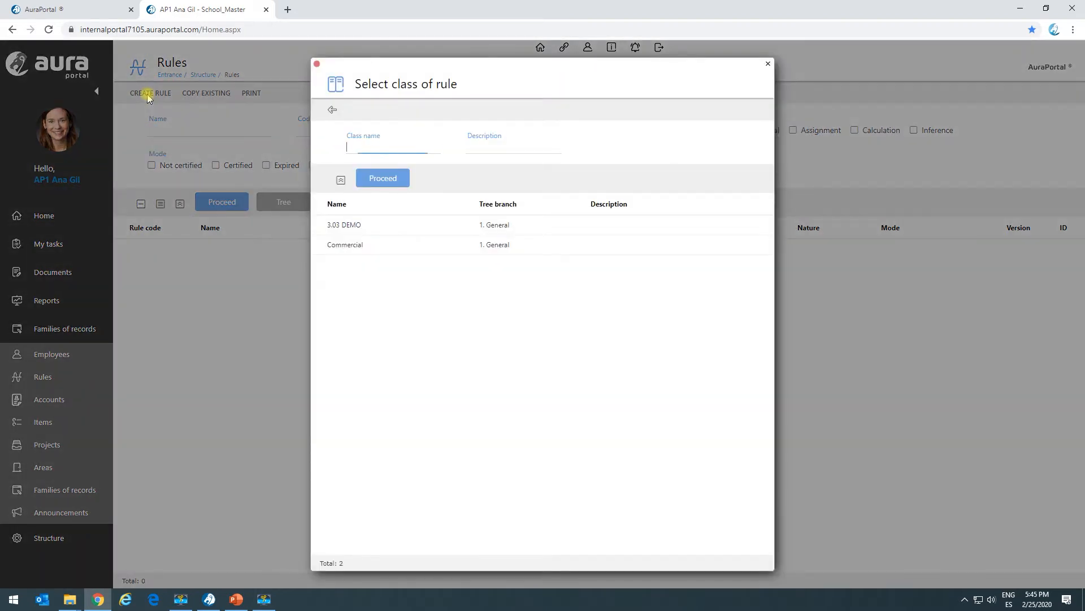
{"action": "left_click", "coordinate": [425, 232]}
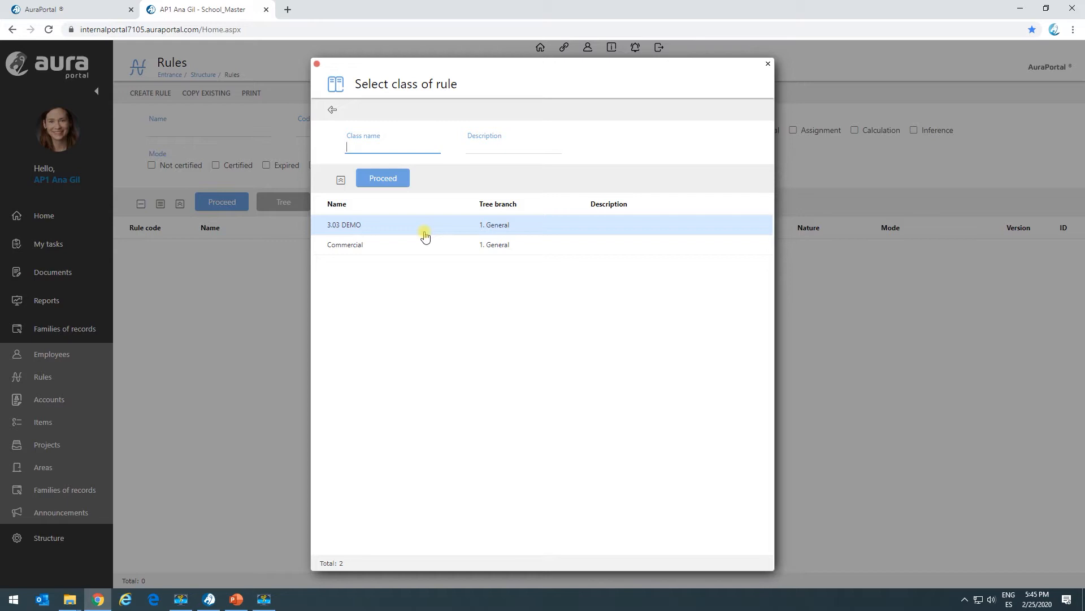
{"action": "double_click", "coordinate": [424, 245]}
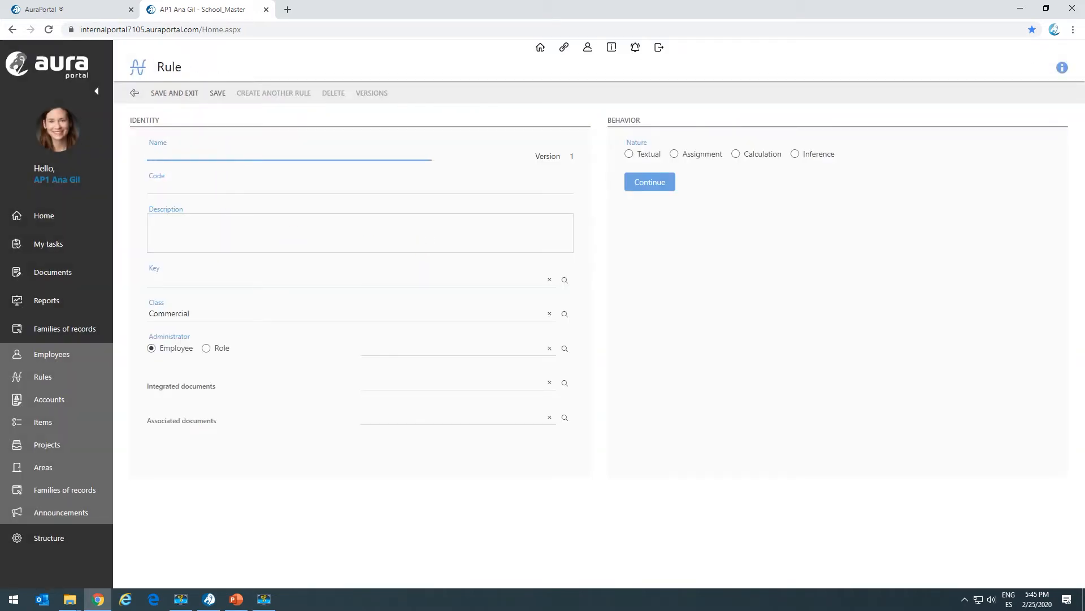
Step: Name the new rule "Current goals" and give it the code 3.0_RT01
{"action": "key", "text": "alt+Tab"}
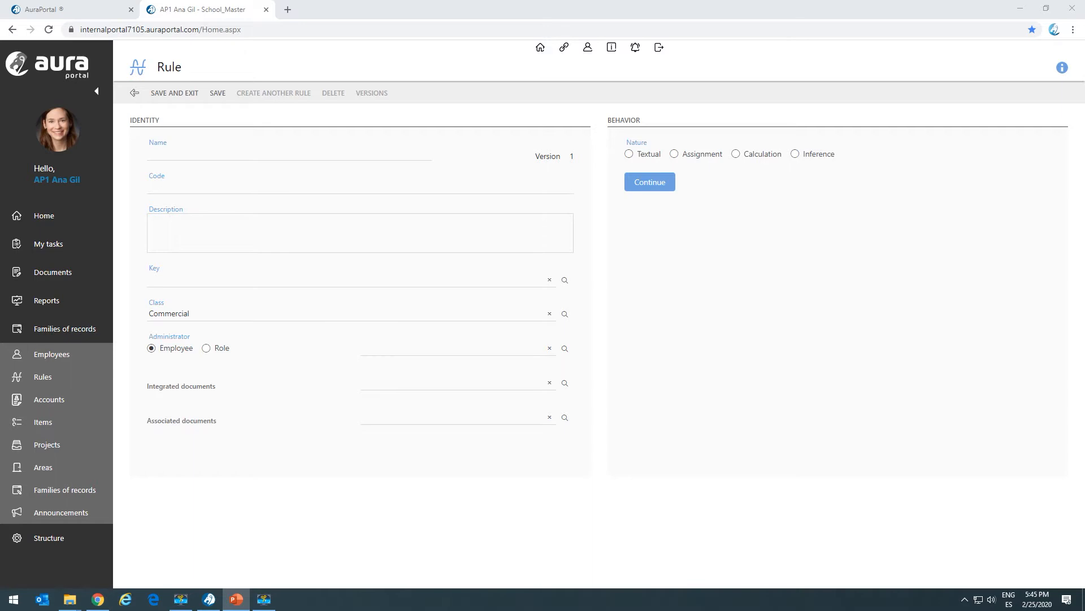
{"action": "left_click", "coordinate": [175, 153]}
{"action": "type", "text": "Current goals"}
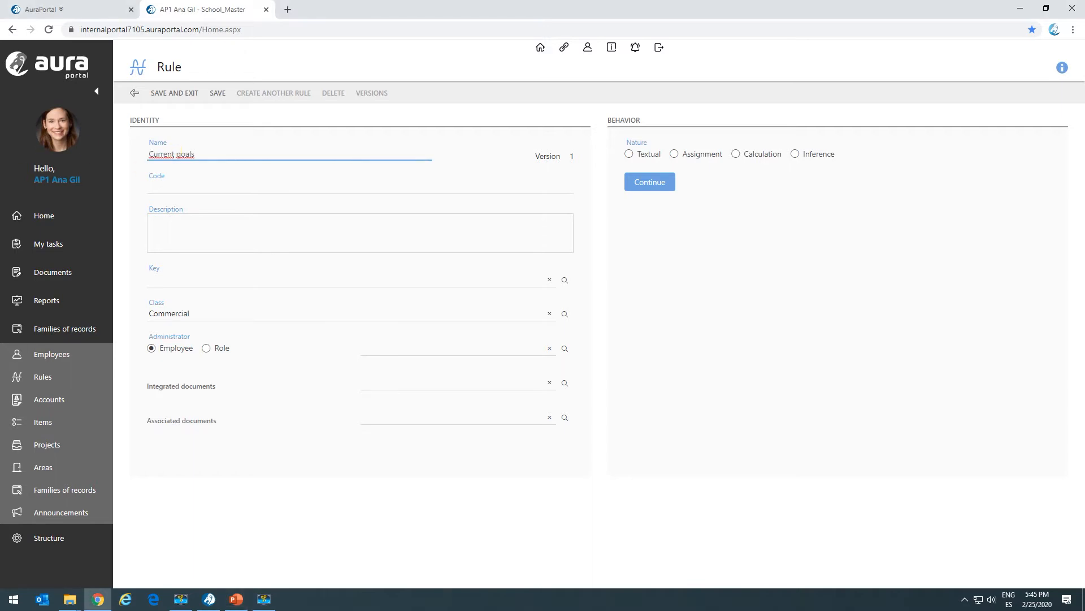
{"action": "key", "text": "alt+Tab"}
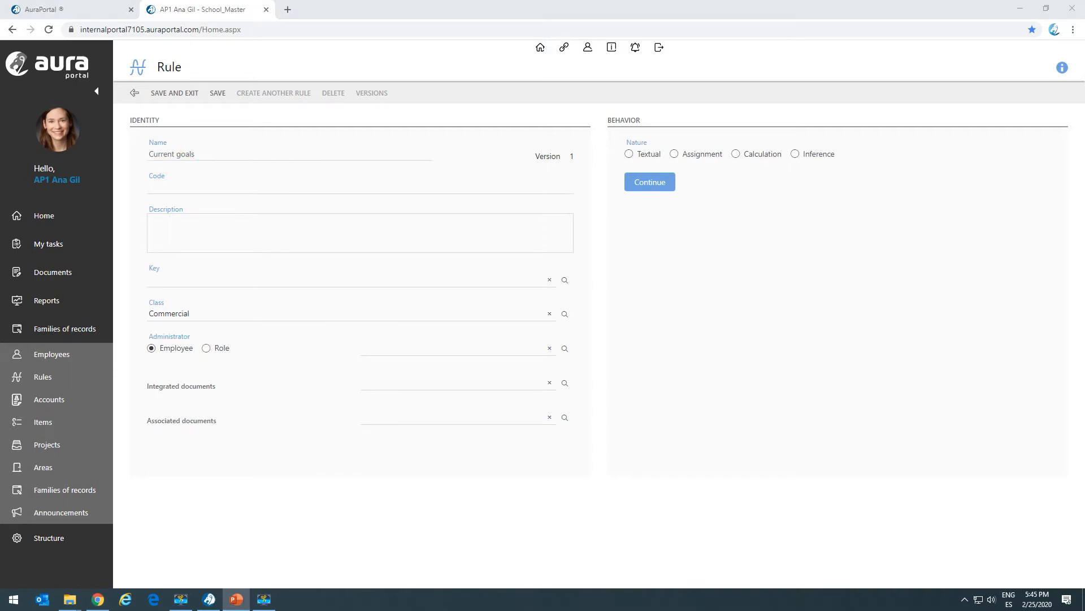
{"action": "left_click", "coordinate": [167, 188]}
{"action": "type", "text": "3.0_RT01"}
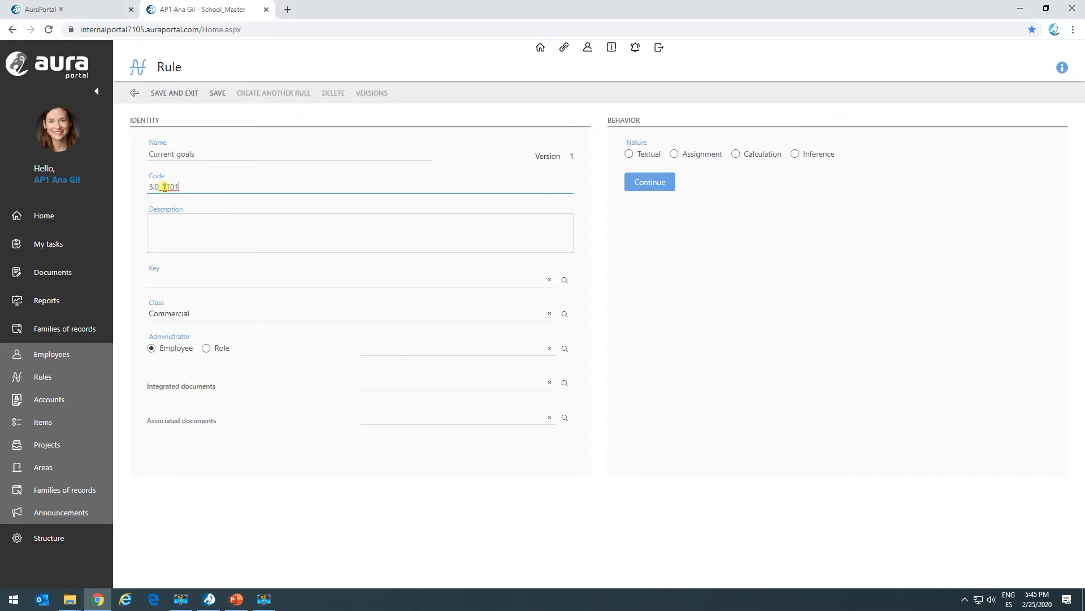
Step: Create a key named BRU in the General dictionary chapter and assign it to the rule
{"action": "left_click", "coordinate": [167, 281]}
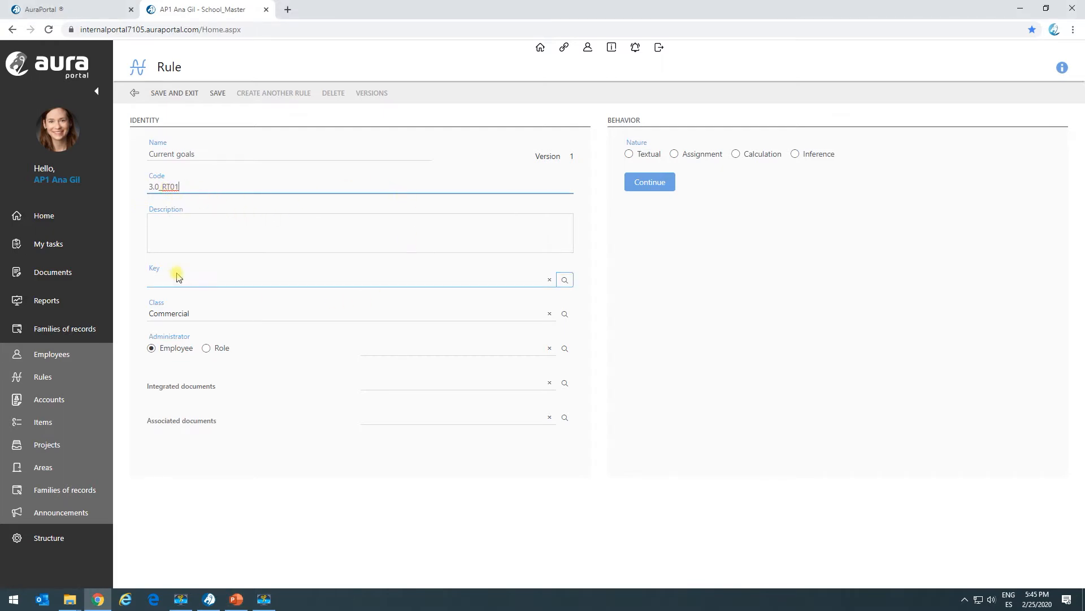
{"action": "left_click", "coordinate": [183, 244]}
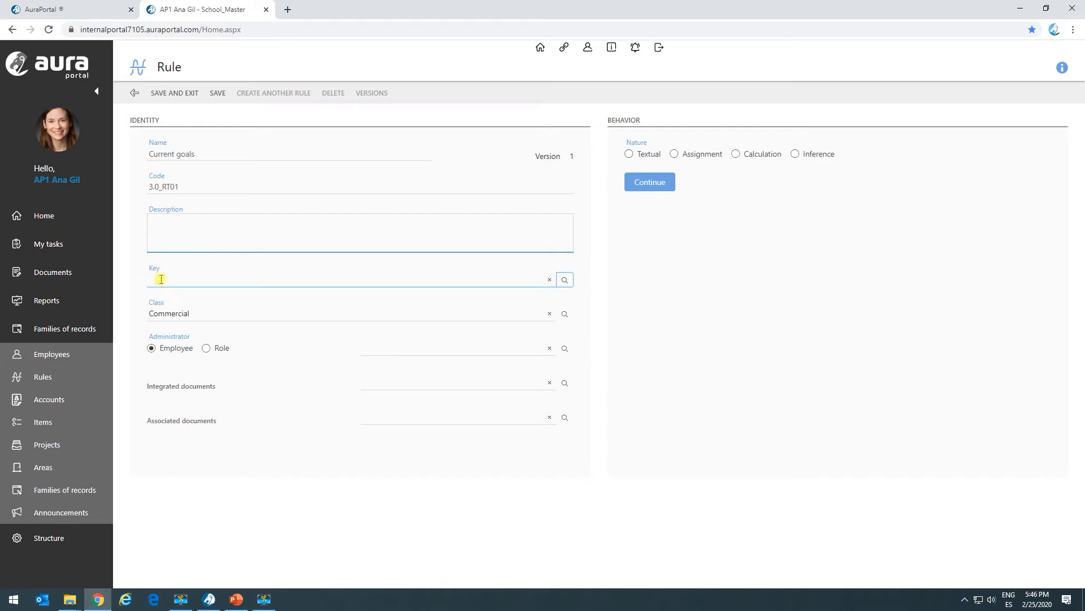
{"action": "left_click", "coordinate": [565, 279]}
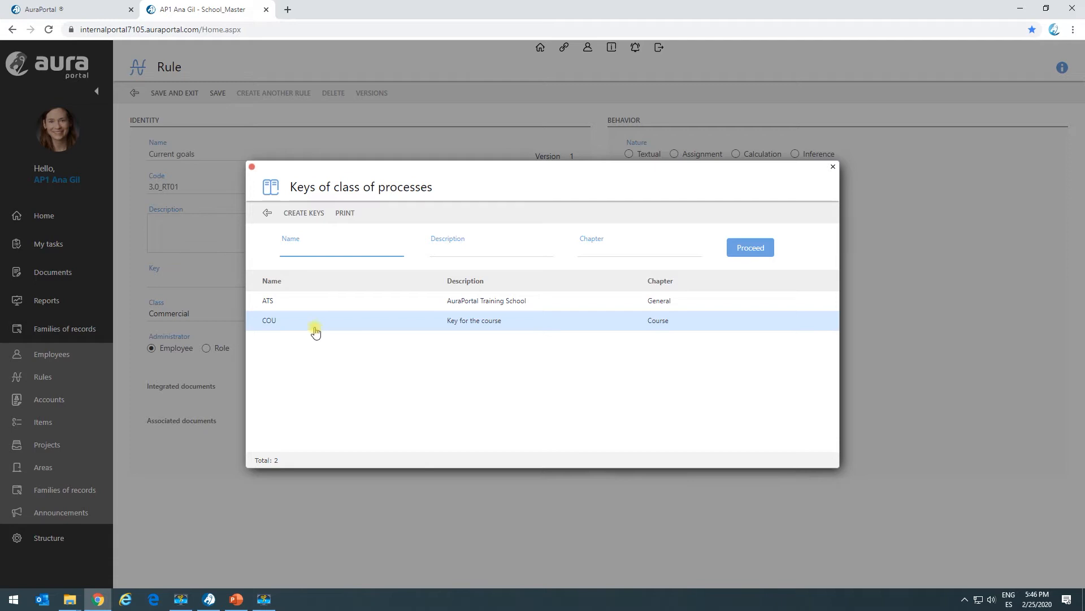
{"action": "left_click", "coordinate": [299, 213]}
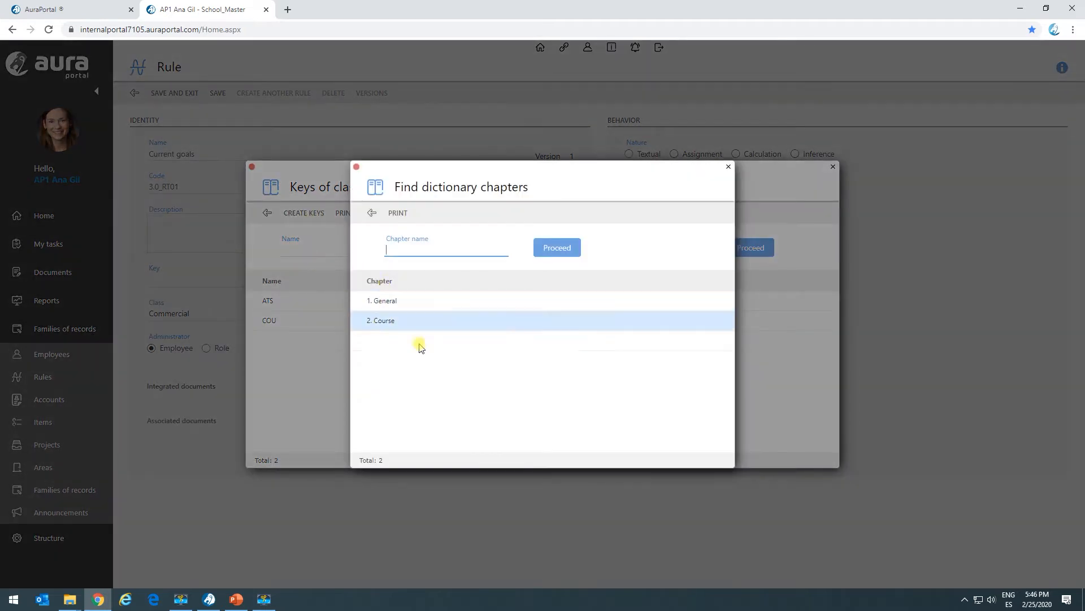
{"action": "left_click", "coordinate": [395, 303]}
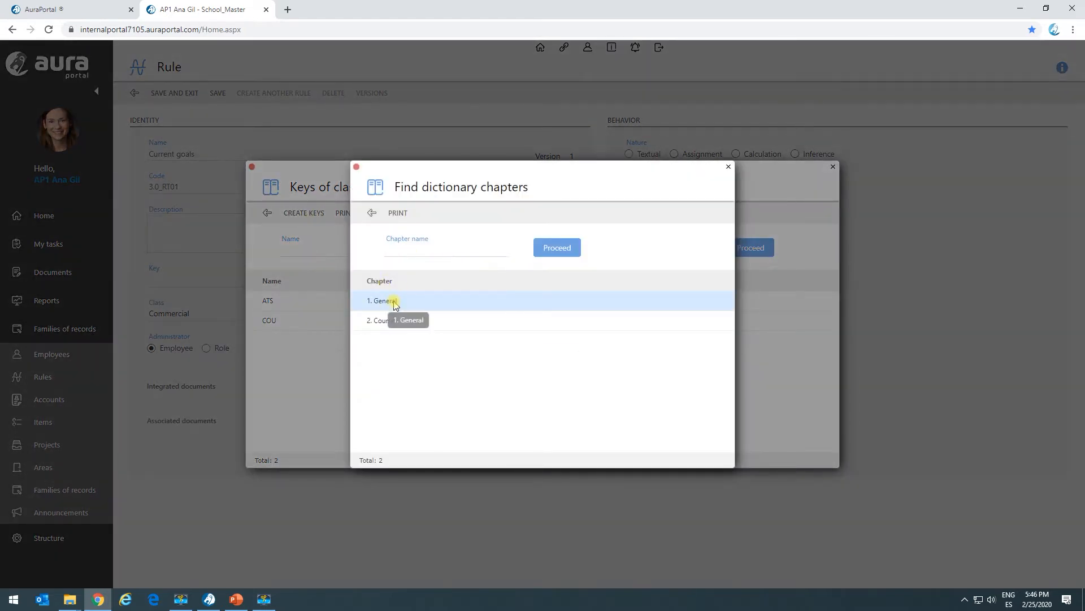
{"action": "left_click", "coordinate": [395, 303]}
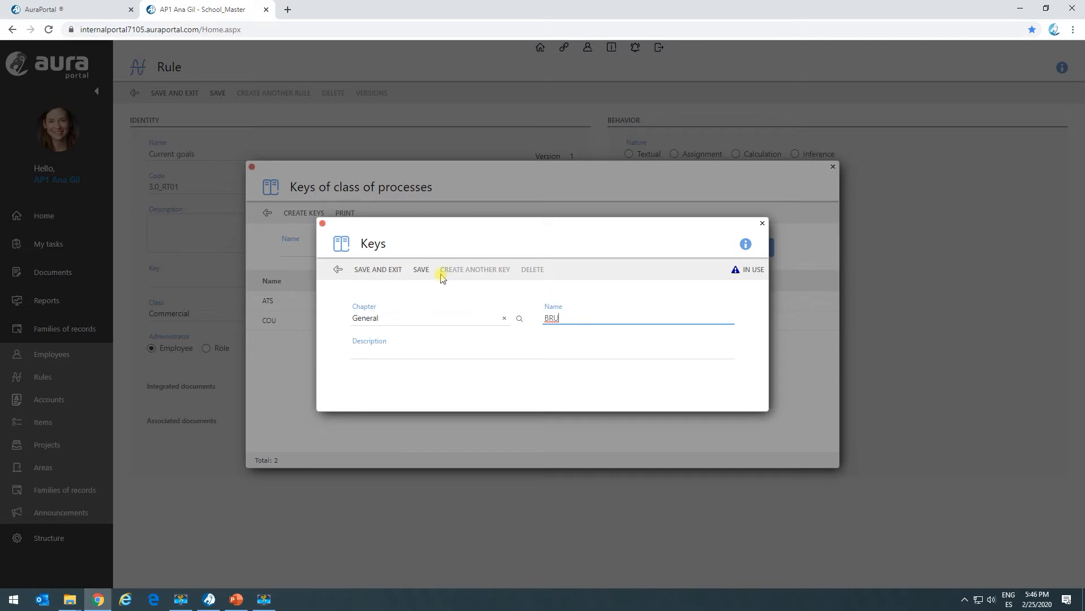
{"action": "left_click", "coordinate": [398, 270]}
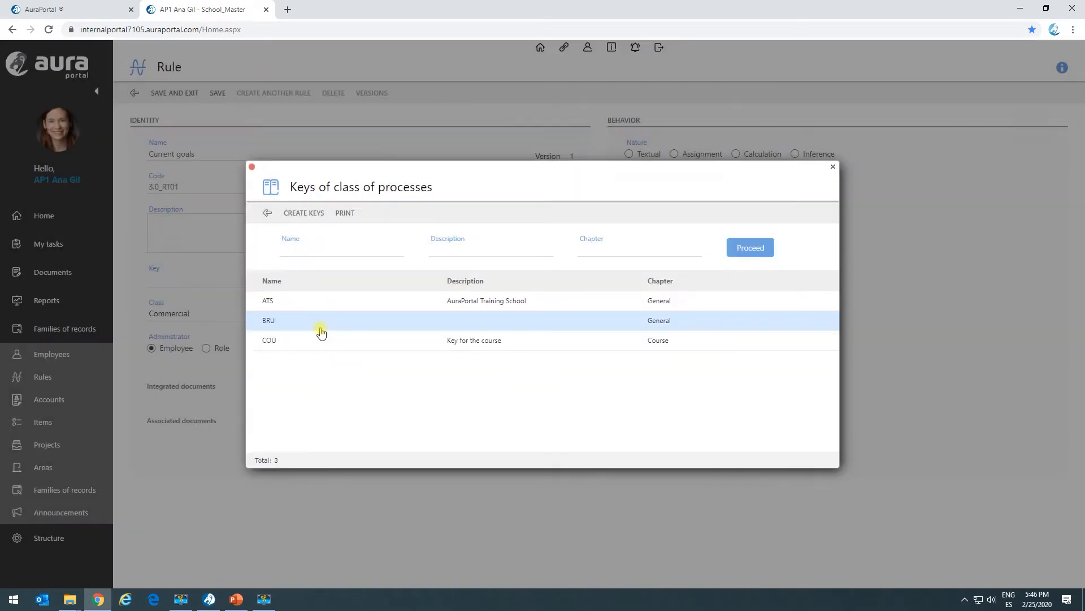
{"action": "left_click", "coordinate": [294, 321]}
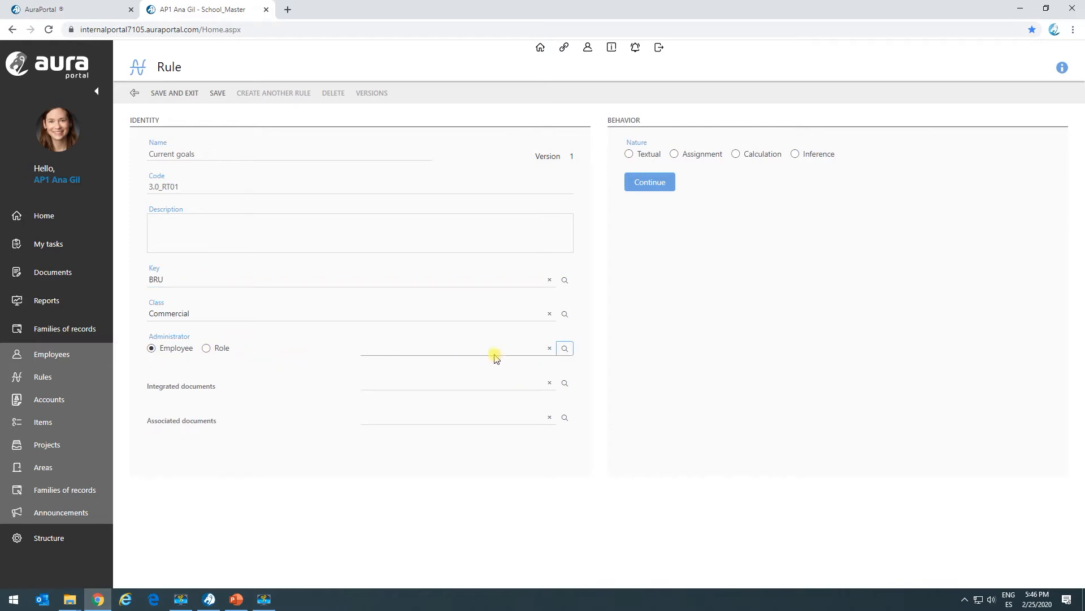
Step: Set the rule's nature to Textual, change its code to 3.0_TR01 and save the rule
{"action": "left_click", "coordinate": [629, 155]}
{"action": "left_click", "coordinate": [650, 186]}
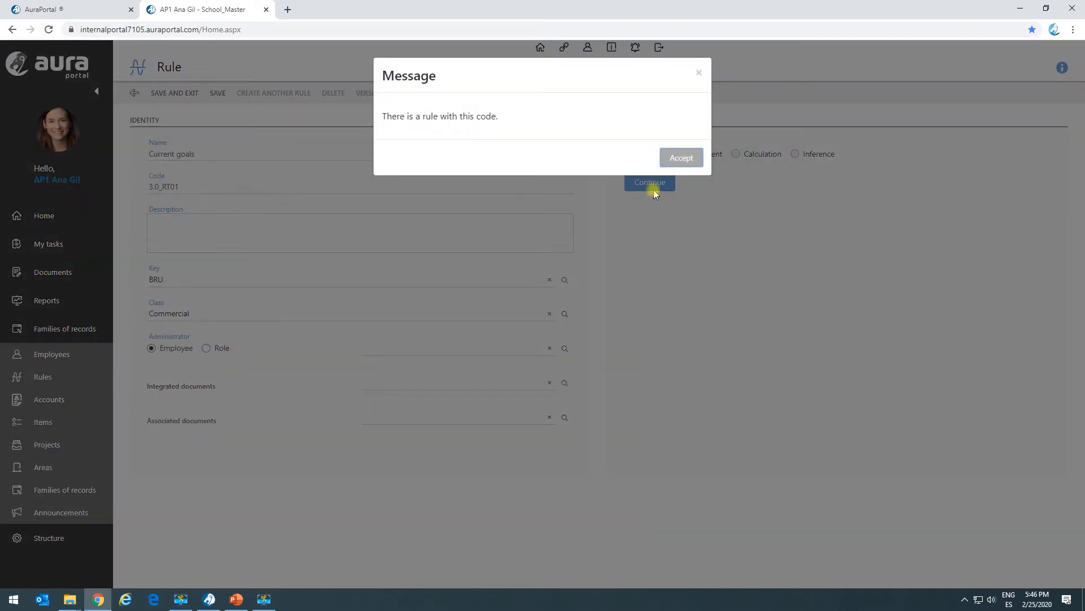
{"action": "left_click", "coordinate": [667, 159]}
{"action": "left_click", "coordinate": [169, 188]}
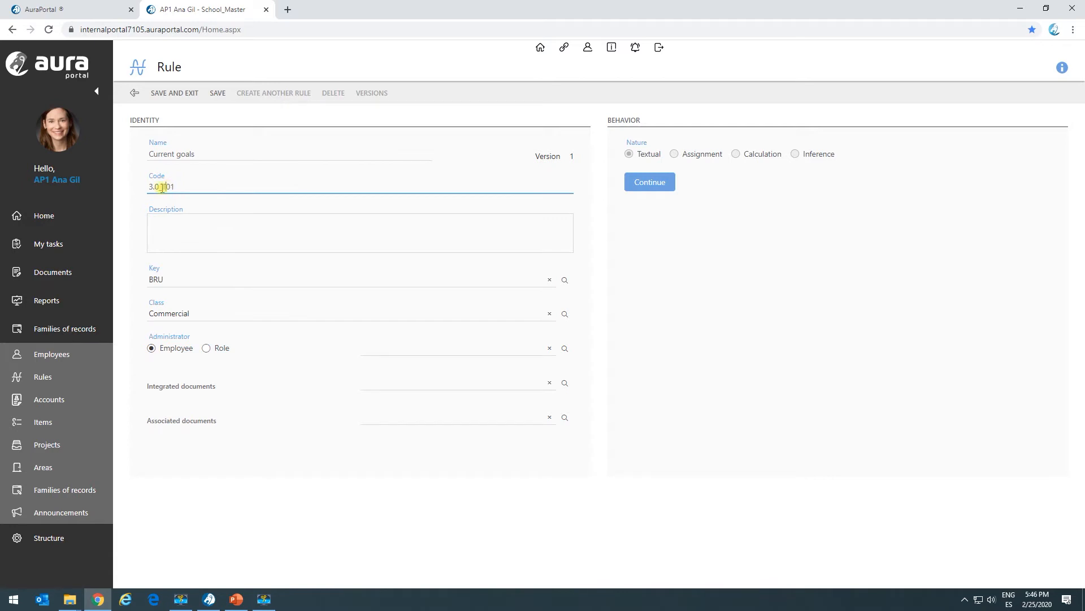
{"action": "left_click", "coordinate": [216, 94]}
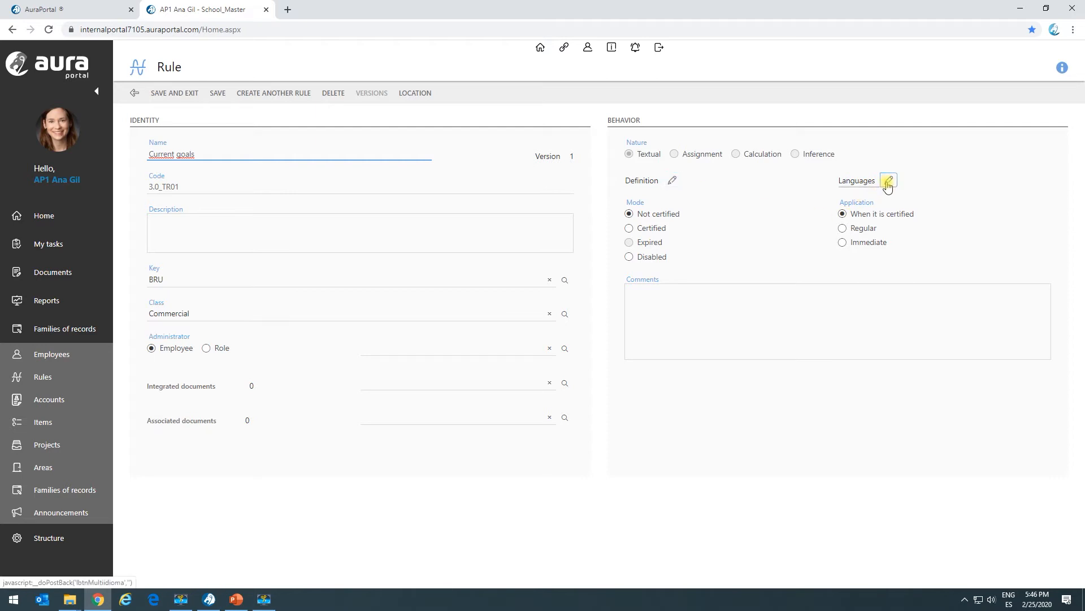
Step: Paste the selling-priority text into the rule's definition: "Sol and Mar" apartments in Ibiza, Golf Resort houses in Madrid, Cancun building floors in Barcelona
{"action": "left_click", "coordinate": [672, 181]}
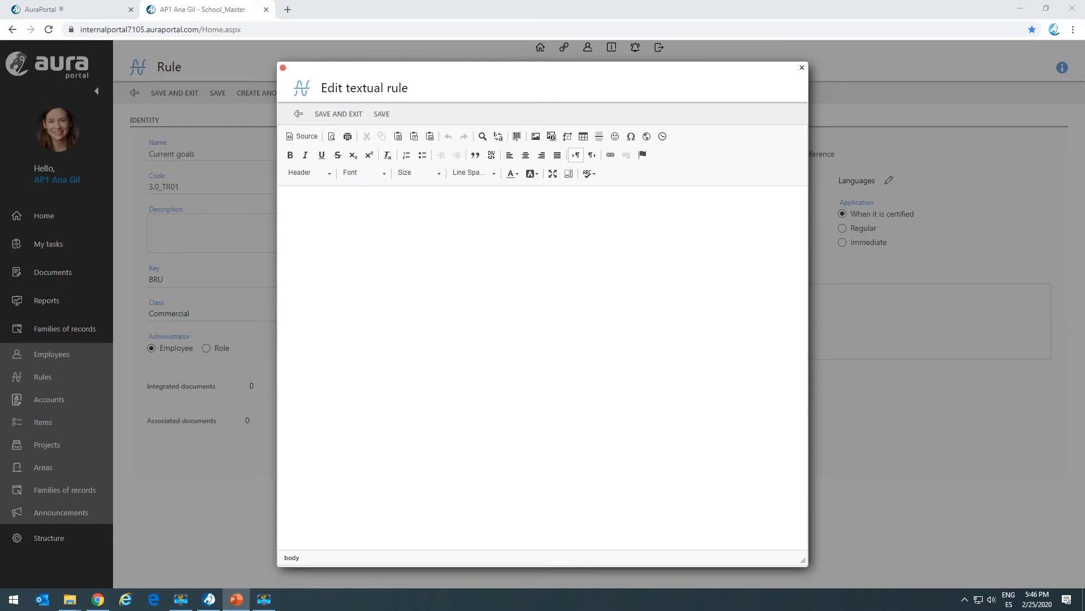
{"action": "left_click", "coordinate": [371, 230]}
{"action": "type", "text": "The selling priority are the following properties: - The apartments of the \"Sol and Mar\" residential building in Ibiza. - The houses of the Golf Resort residential area in Madrid. - The floors of the Cancun building in Barcelona."}
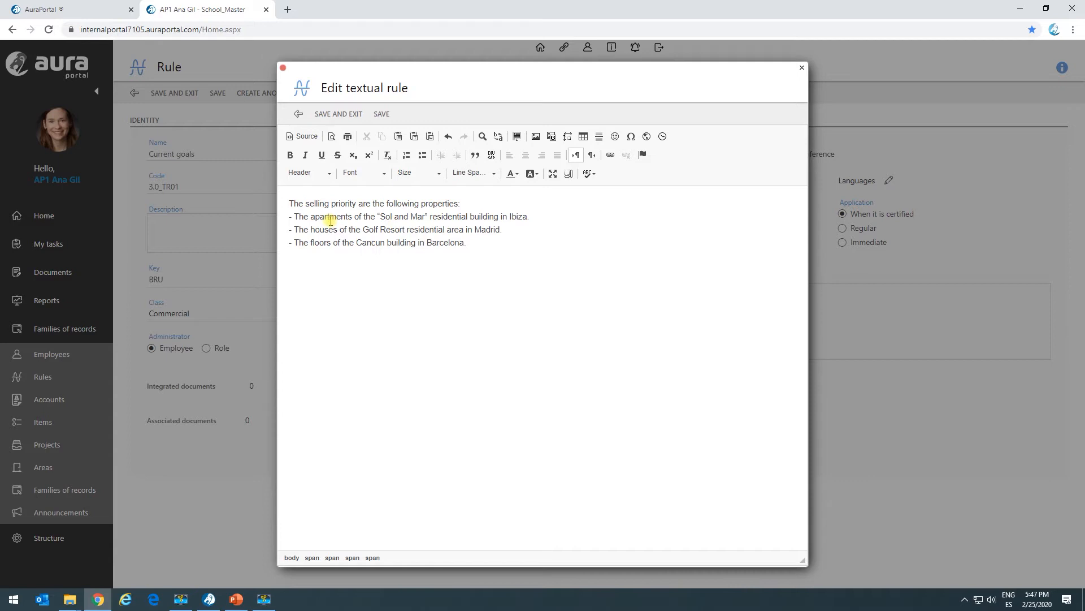
{"action": "left_click_drag", "start_coordinate": [306, 204], "coordinate": [397, 204]}
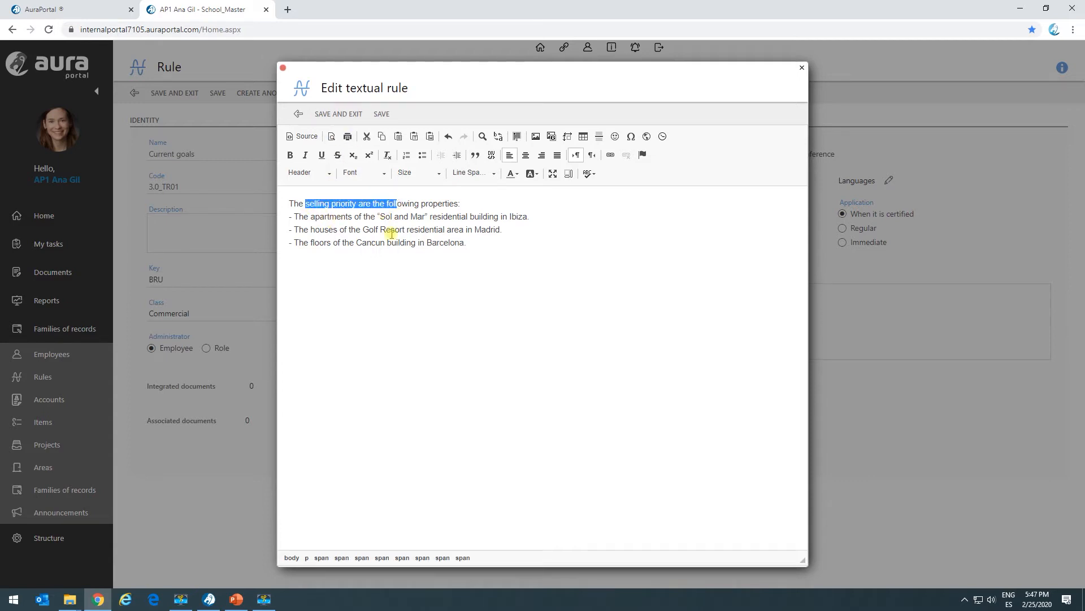
{"action": "left_click", "coordinate": [411, 218]}
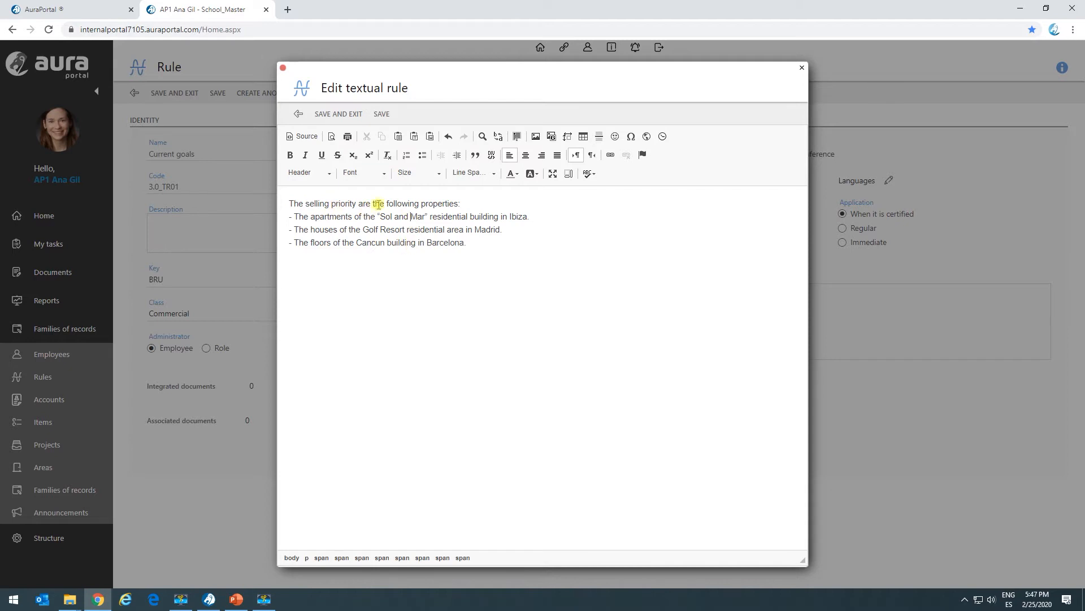
Step: Replace the dashes before the three property lines with "1.", "2." and "3.", then save and close the definition
{"action": "left_click_drag", "start_coordinate": [304, 226], "coordinate": [366, 226]}
{"action": "left_click", "coordinate": [288, 216]}
{"action": "type", "text": "1."}
{"action": "key", "text": "Delete"}
{"action": "left_click_drag", "start_coordinate": [292, 229], "coordinate": [264, 247]}
{"action": "type", "text": "2."}
{"action": "type", "text": "3."}
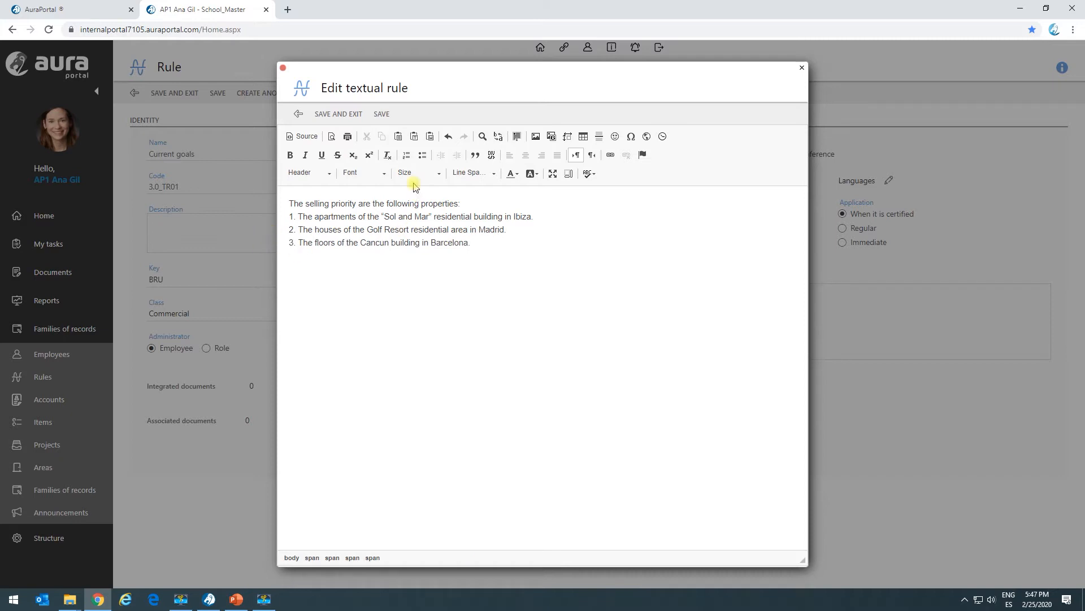
{"action": "left_click", "coordinate": [348, 114]}
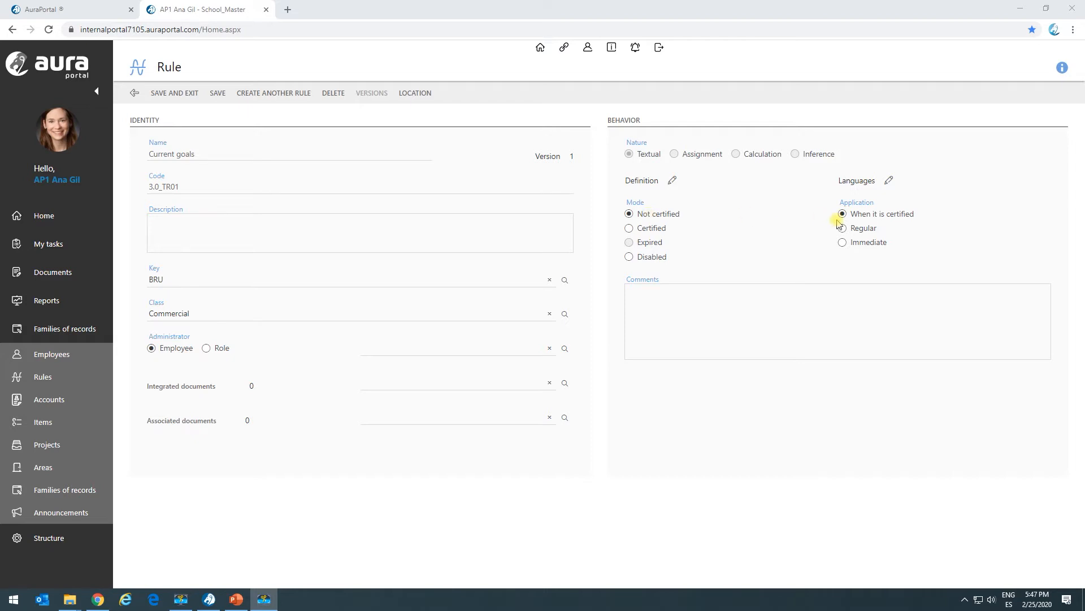
Step: Set the rule's application to Immediate, then save and close the rule
{"action": "left_click", "coordinate": [842, 242]}
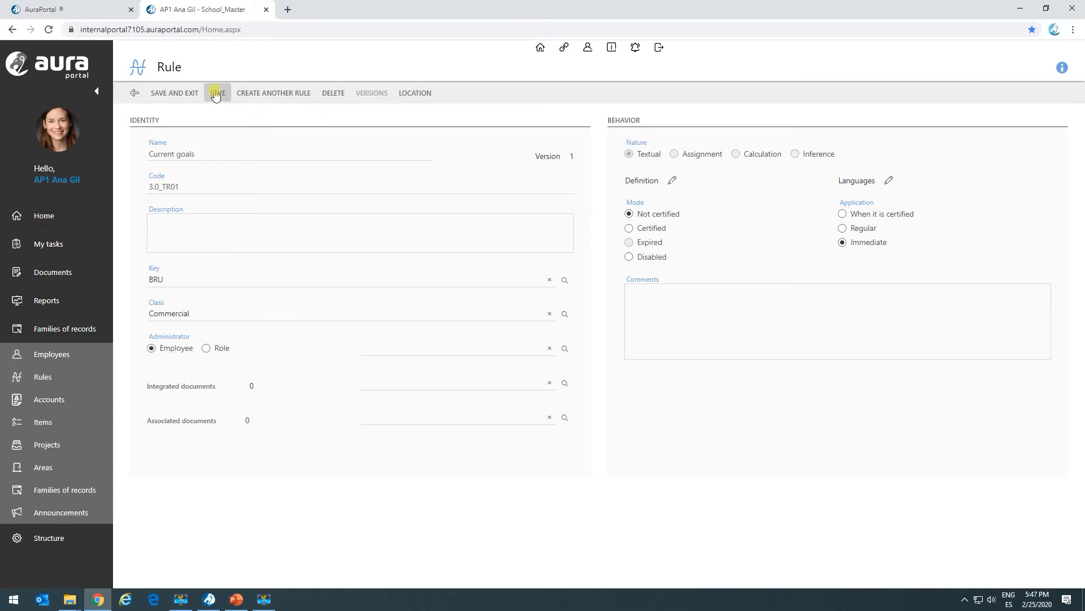
{"action": "left_click", "coordinate": [189, 95]}
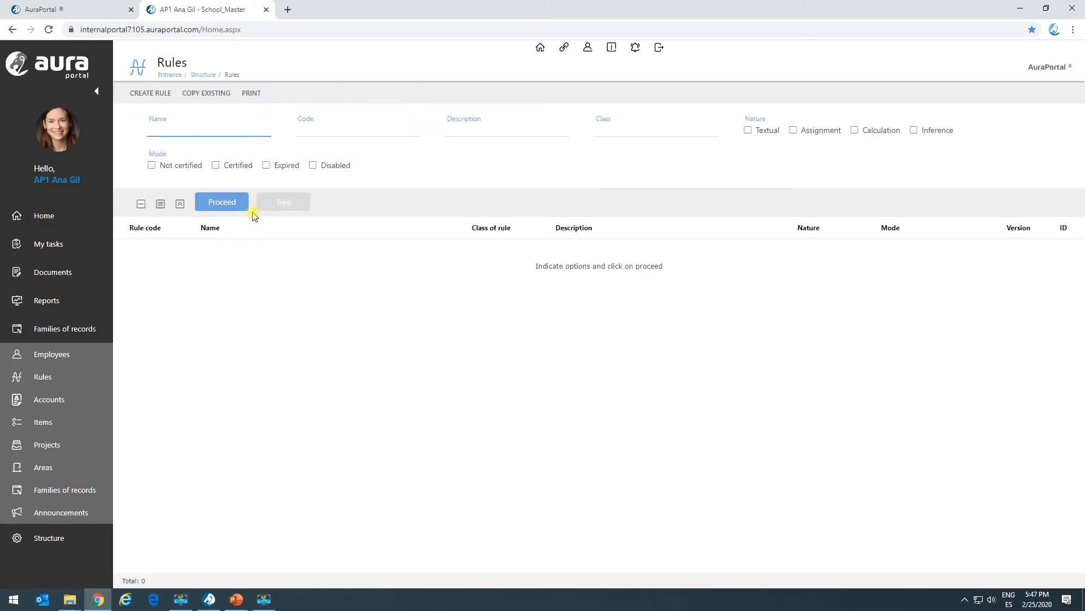
Step: List all rules and filter them by codes containing "tr"
{"action": "left_click", "coordinate": [238, 205]}
{"action": "left_click", "coordinate": [204, 130]}
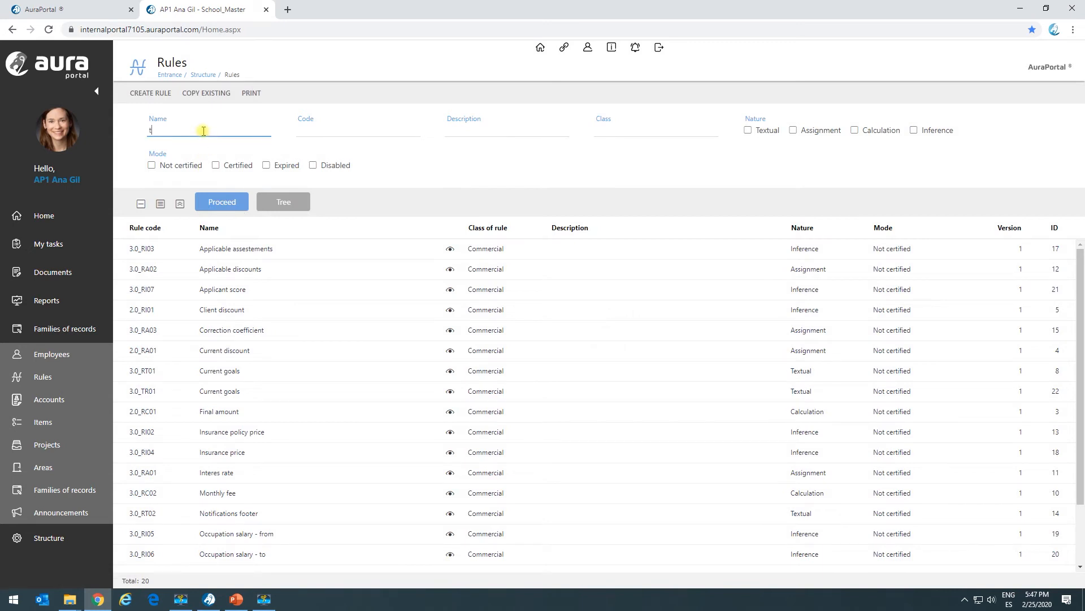
{"action": "left_click", "coordinate": [330, 134]}
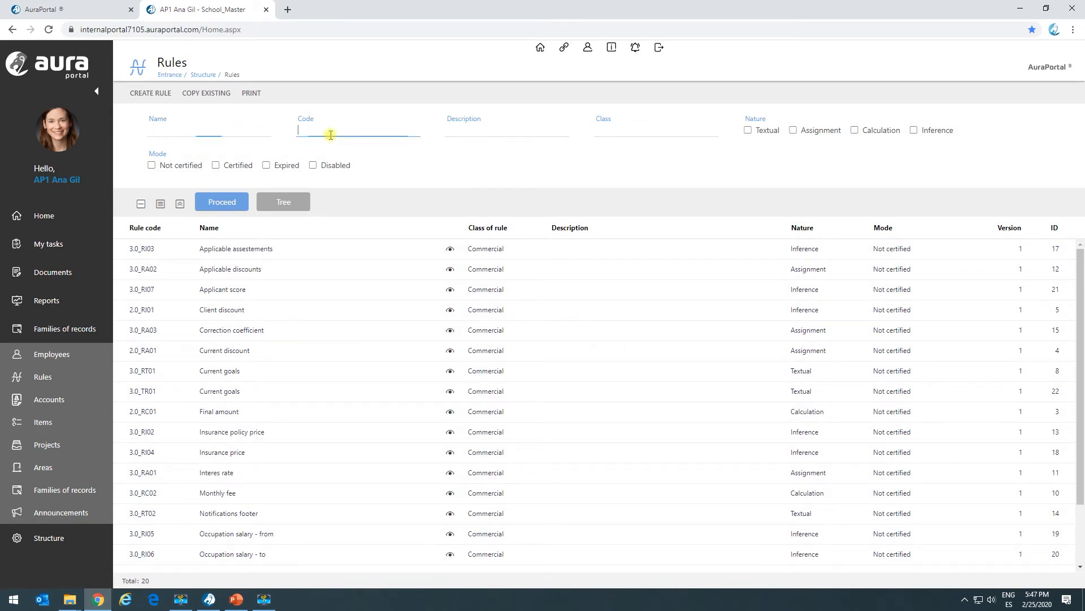
{"action": "key", "text": "Return"}
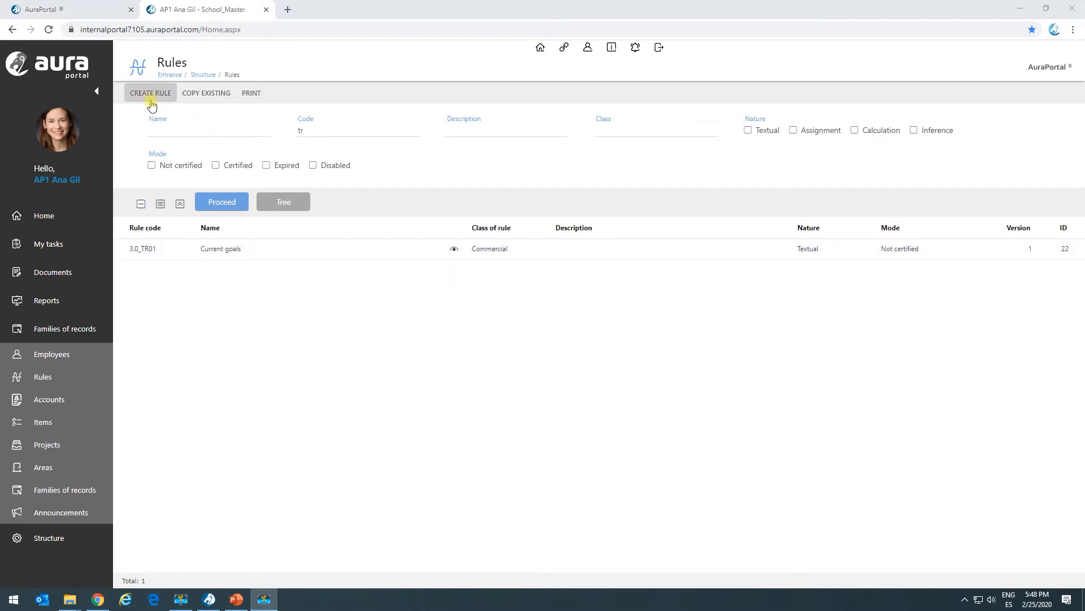
Step: Create a rule in the Commercial class named "Real estate agent benefit" with code 3.0_RI01 and try to save it
{"action": "left_click", "coordinate": [152, 94]}
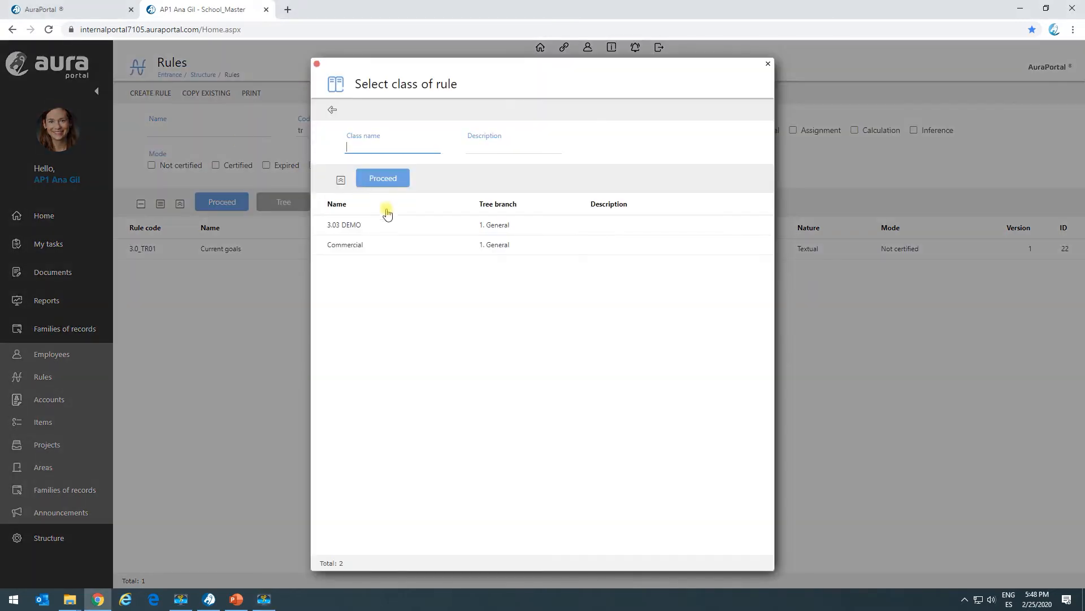
{"action": "left_click", "coordinate": [372, 246]}
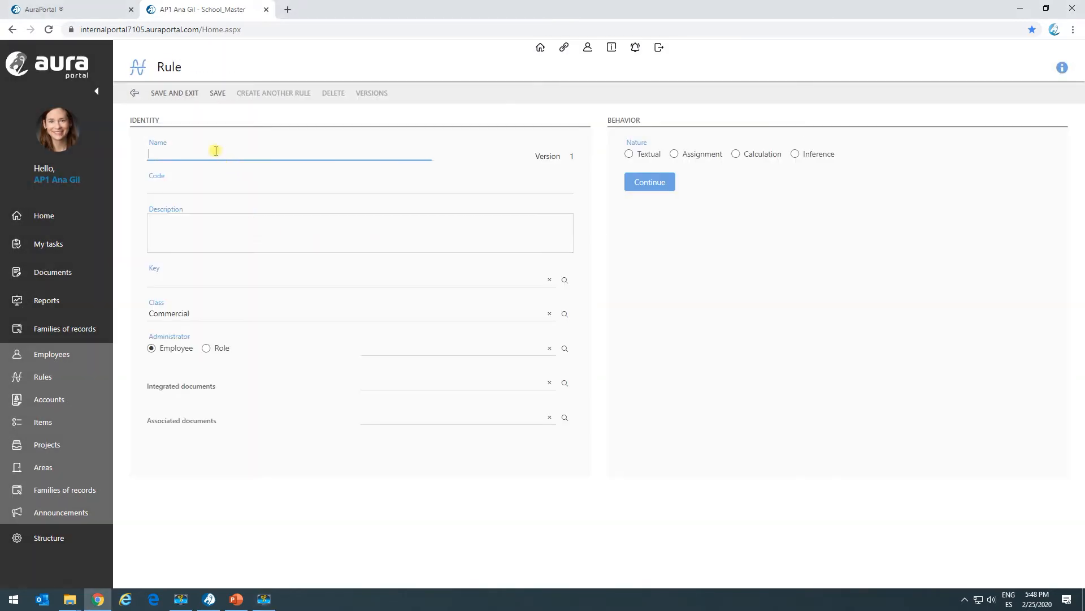
{"action": "type", "text": "Real estate agent benefit"}
{"action": "key", "text": "alt+Tab"}
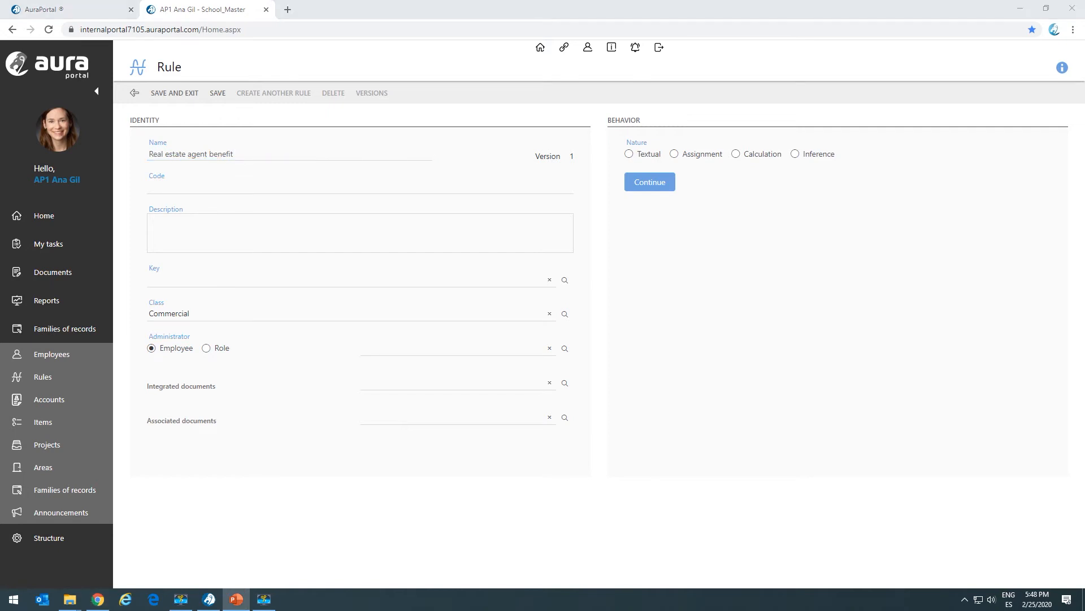
{"action": "left_click", "coordinate": [288, 187]}
{"action": "type", "text": "3.0_RI01"}
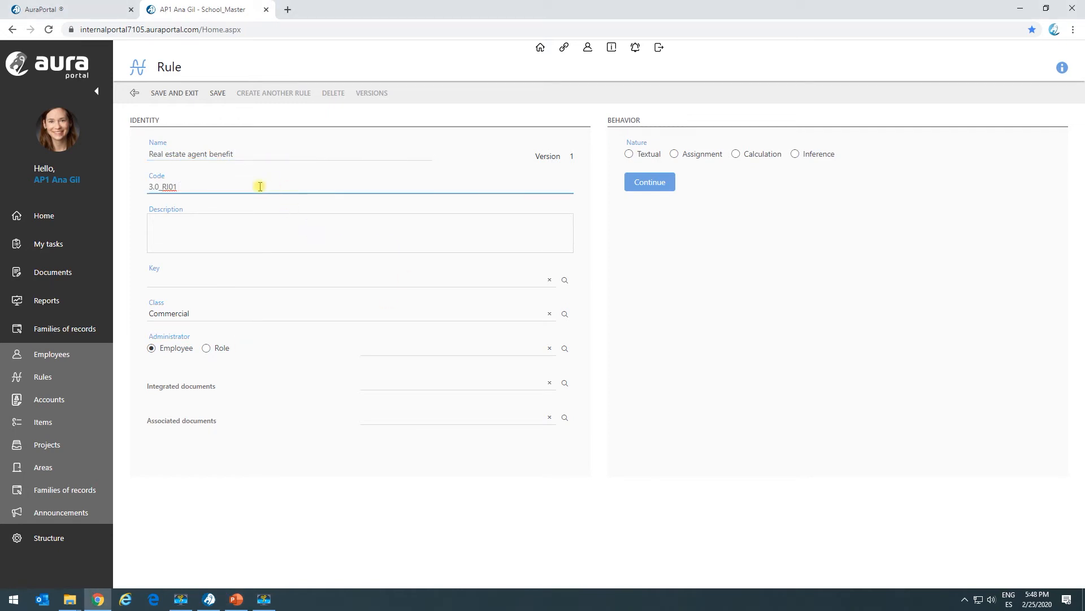
{"action": "left_click", "coordinate": [218, 92]}
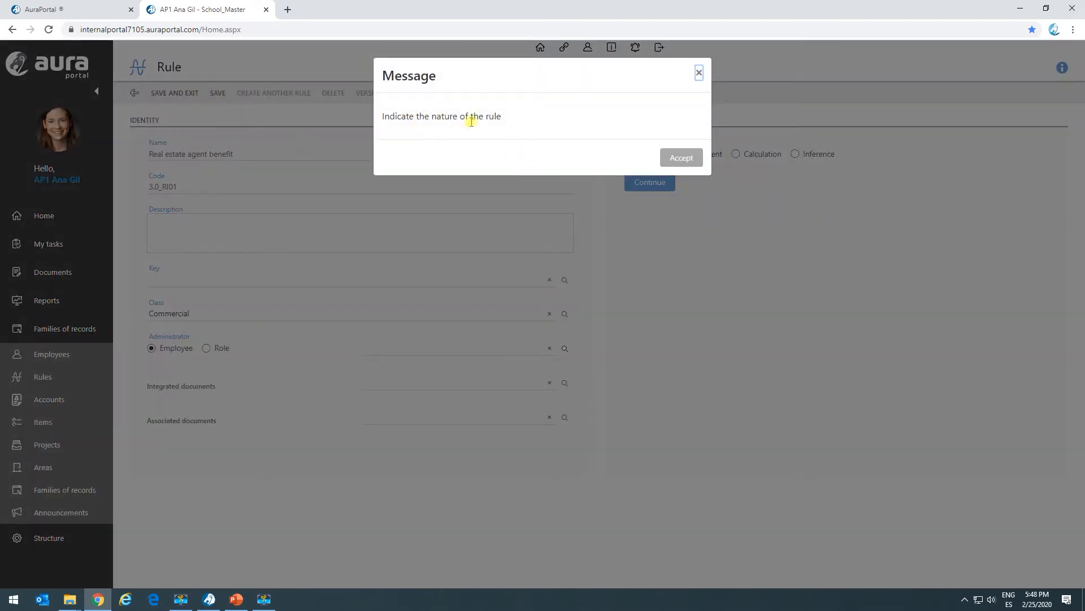
{"action": "left_click", "coordinate": [675, 159]}
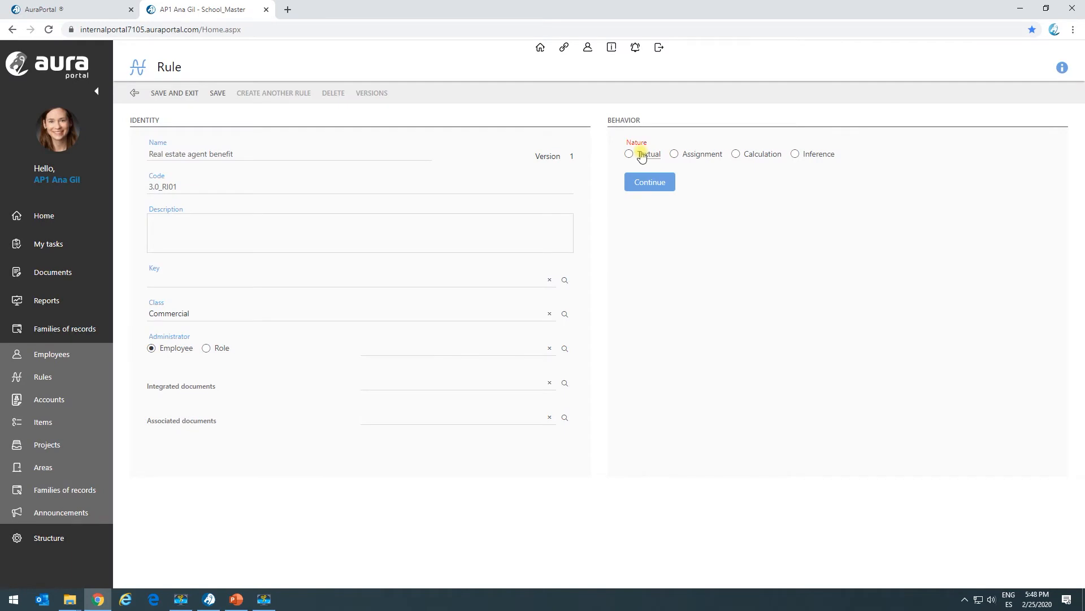
Step: Set the rule's nature to Inference, change its code to 3.0_IR01 and save it
{"action": "left_click", "coordinate": [796, 154]}
{"action": "left_click", "coordinate": [645, 187]}
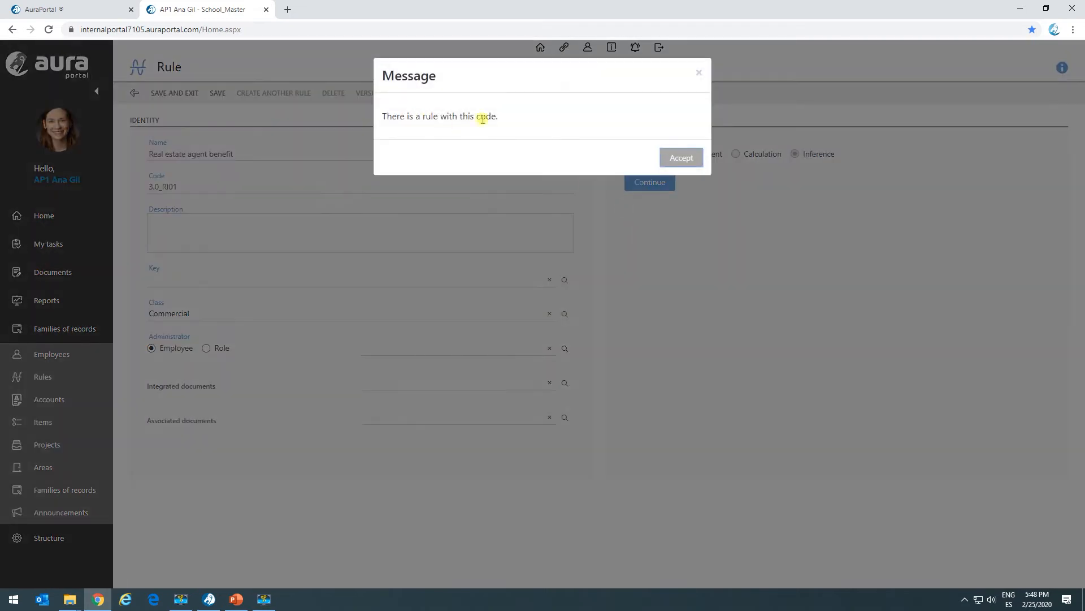
{"action": "left_click", "coordinate": [681, 158]}
{"action": "left_click", "coordinate": [171, 187]}
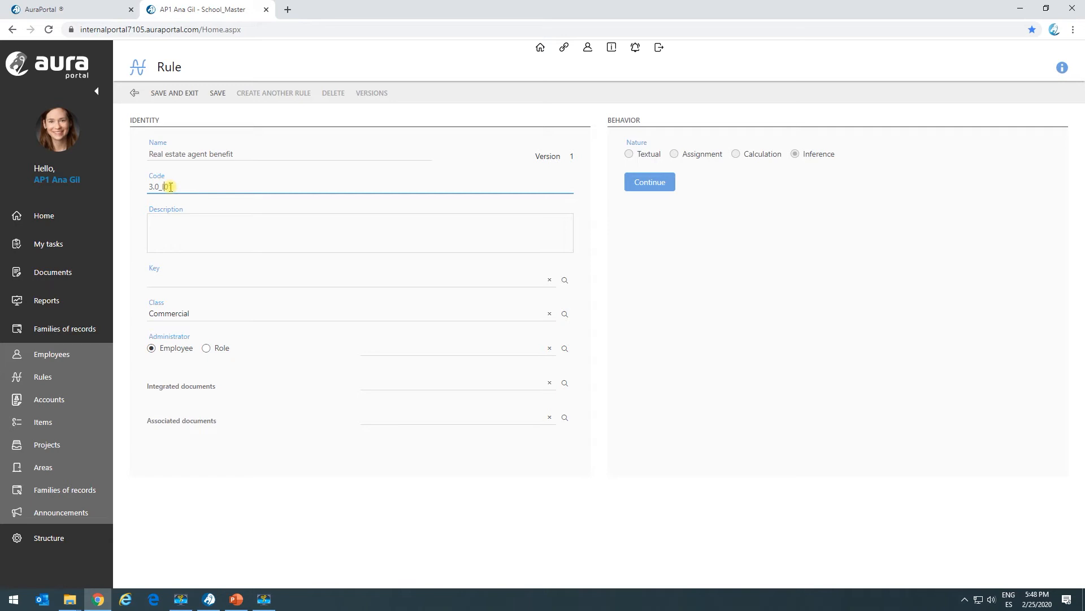
{"action": "left_click", "coordinate": [218, 93]}
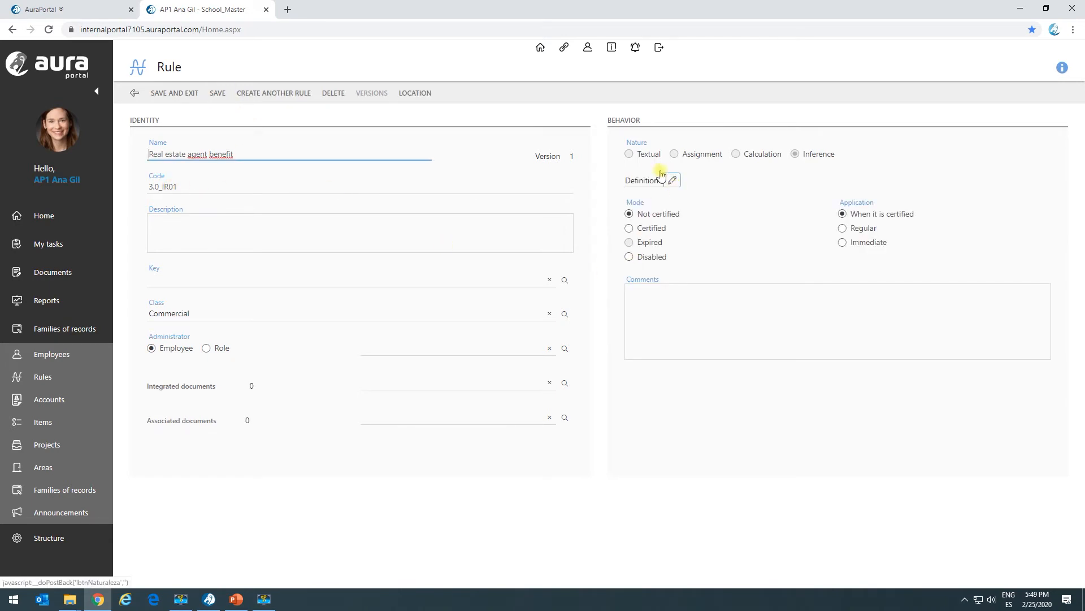
Step: Open criterion 1 in the rule's definition and assign the dictionary term Property price as its source
{"action": "left_click", "coordinate": [673, 180]}
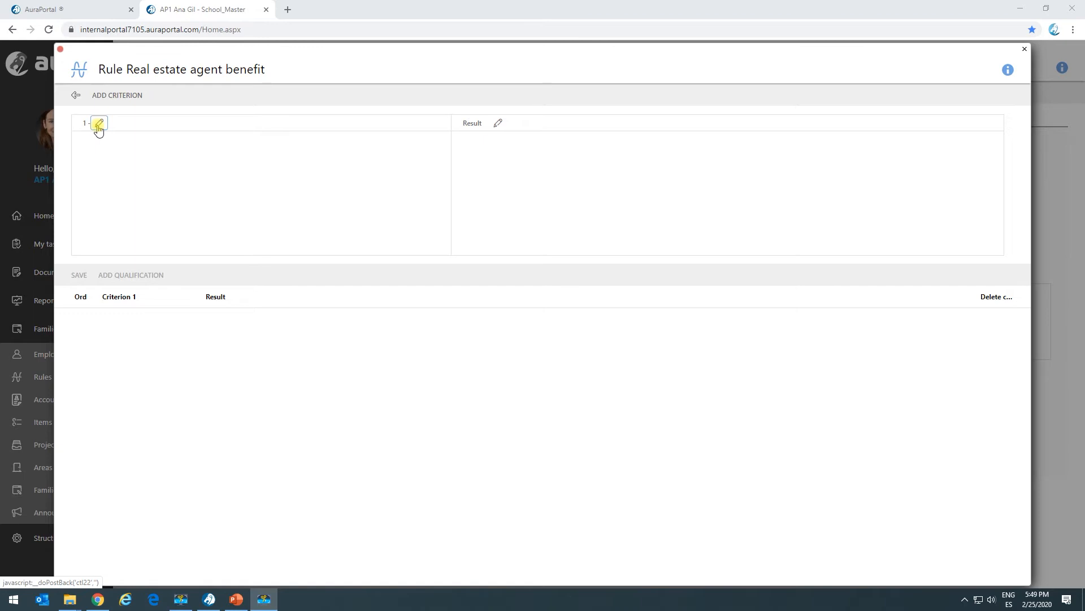
{"action": "left_click", "coordinate": [99, 125]}
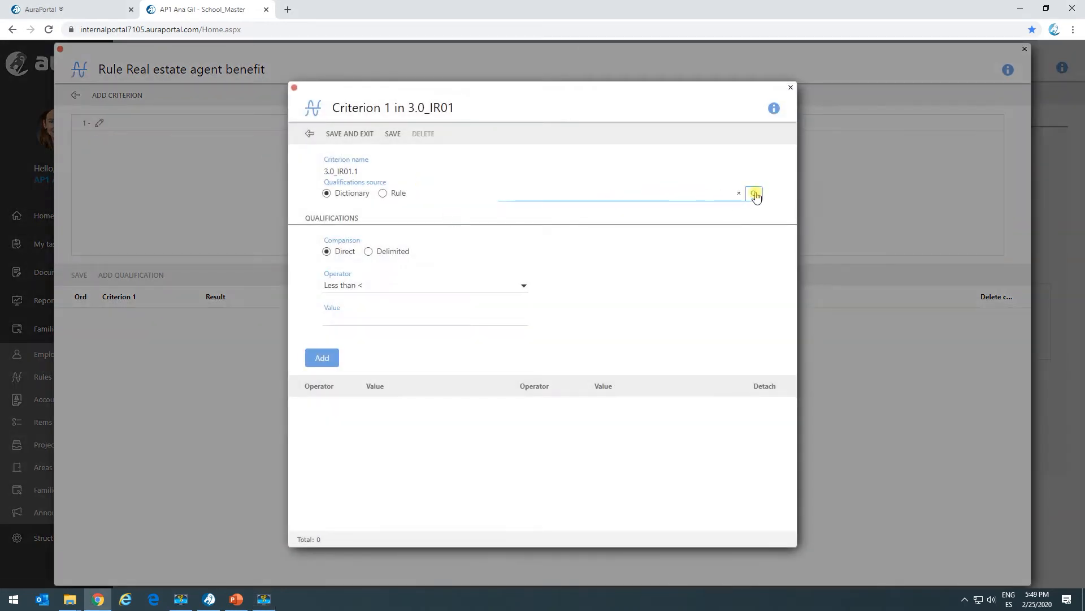
{"action": "left_click", "coordinate": [756, 194]}
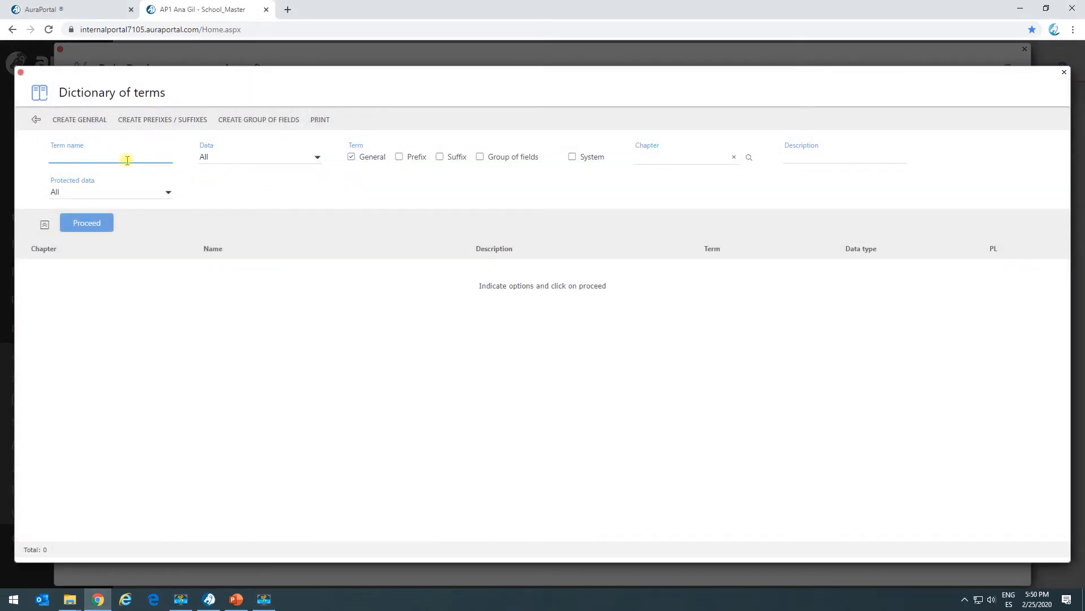
{"action": "key", "text": "Return"}
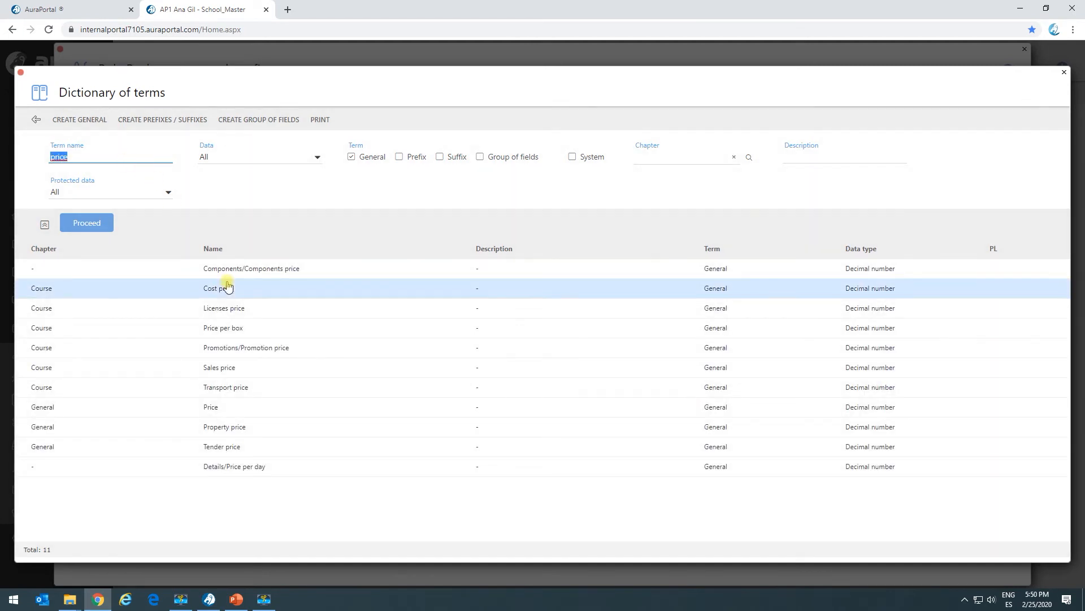
{"action": "left_click", "coordinate": [182, 427]}
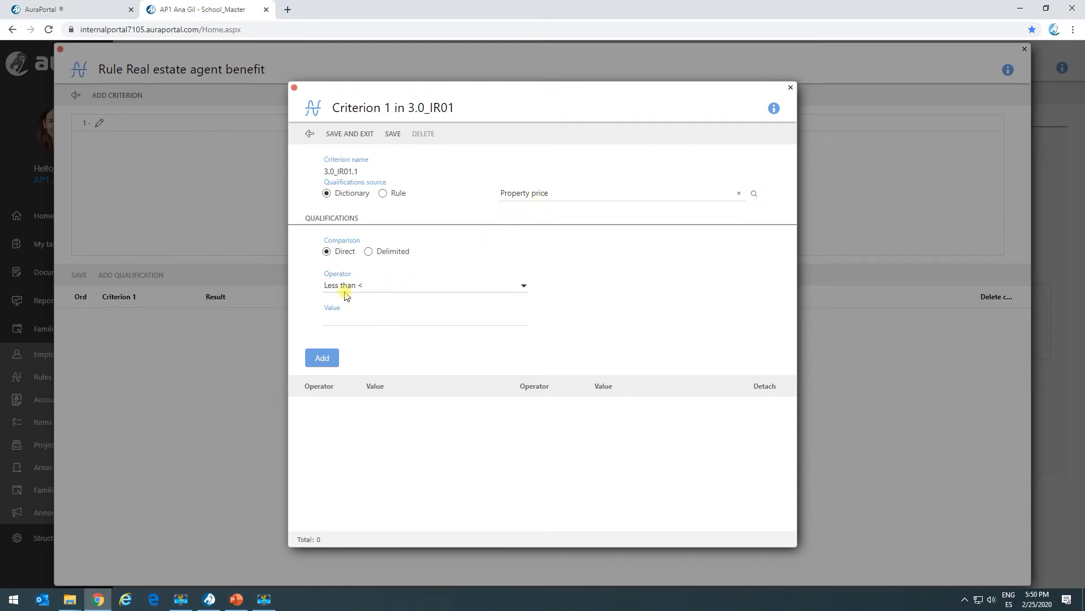
Step: Add the qualifications less than 500000 and greater than or equal to 500000 to the Property price criterion, then save and close it
{"action": "left_click", "coordinate": [345, 319]}
{"action": "left_click", "coordinate": [351, 318]}
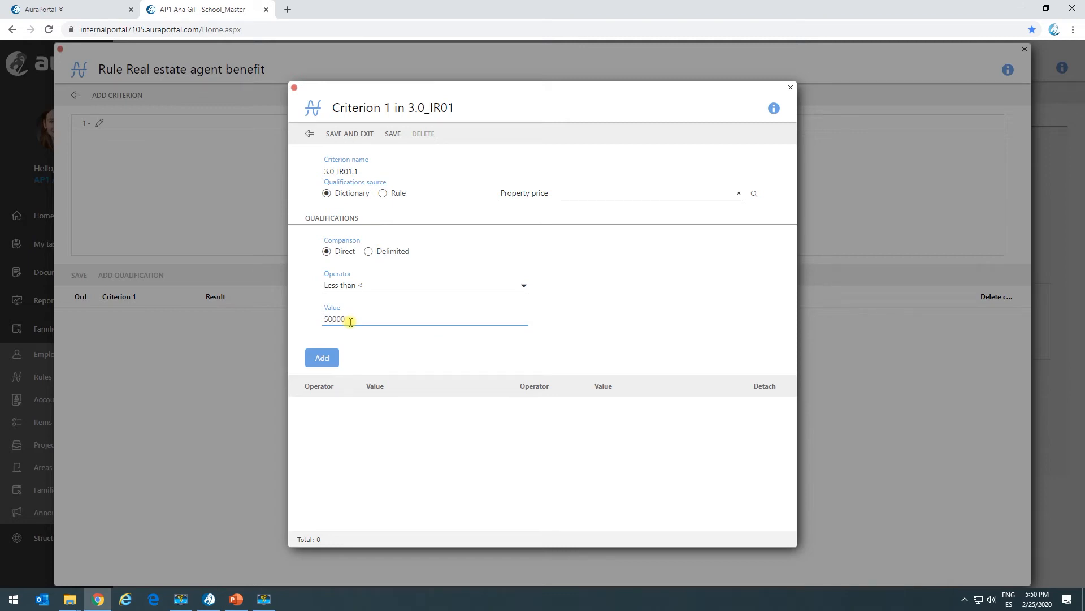
{"action": "left_click", "coordinate": [332, 360]}
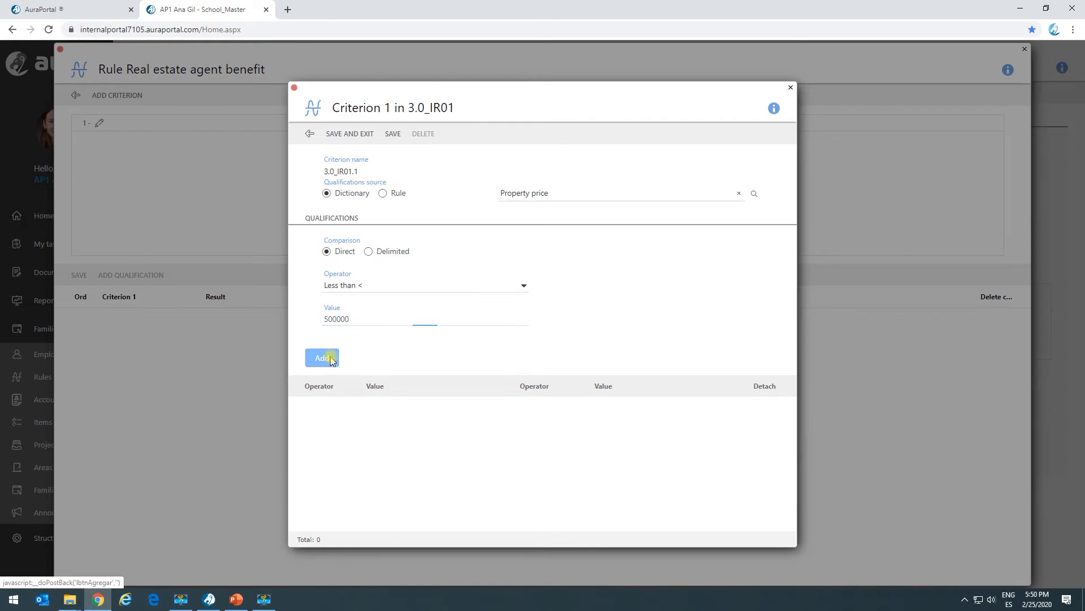
{"action": "left_click", "coordinate": [363, 286]}
{"action": "left_click", "coordinate": [397, 333]}
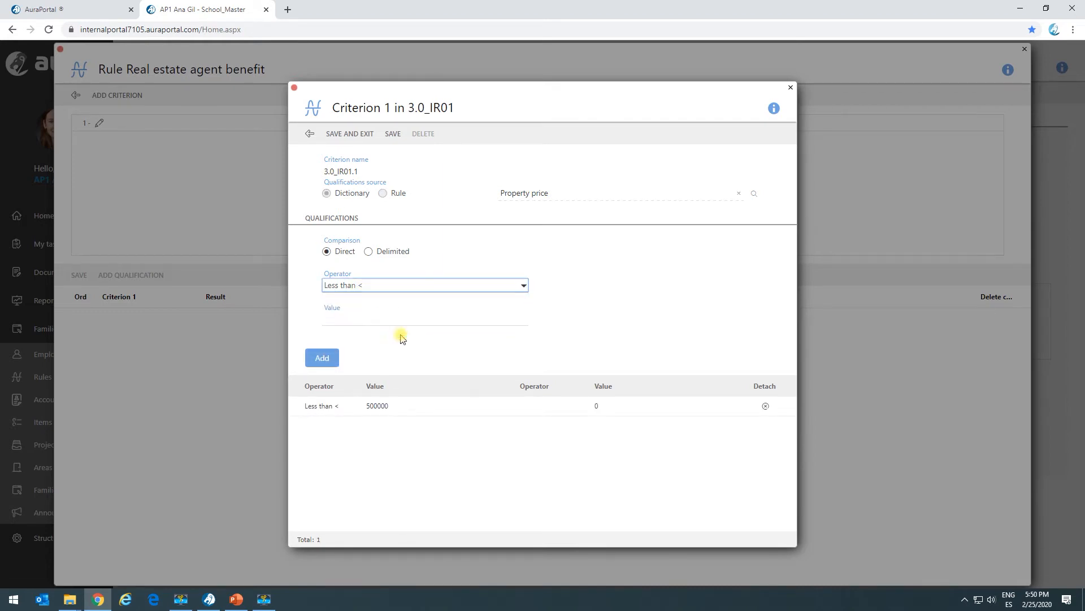
{"action": "left_click", "coordinate": [377, 318]}
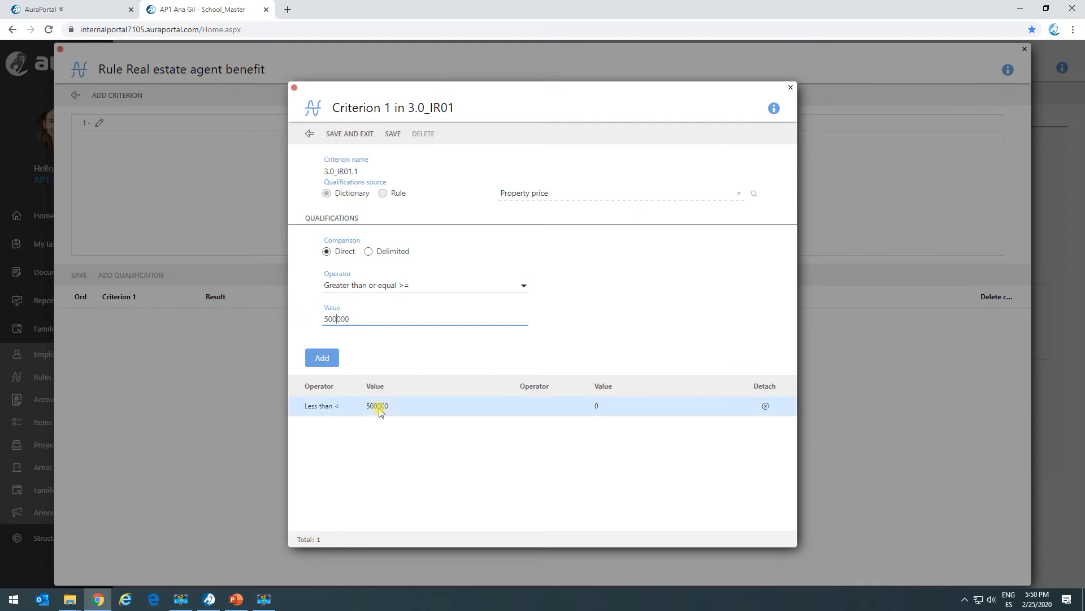
{"action": "left_click", "coordinate": [323, 359]}
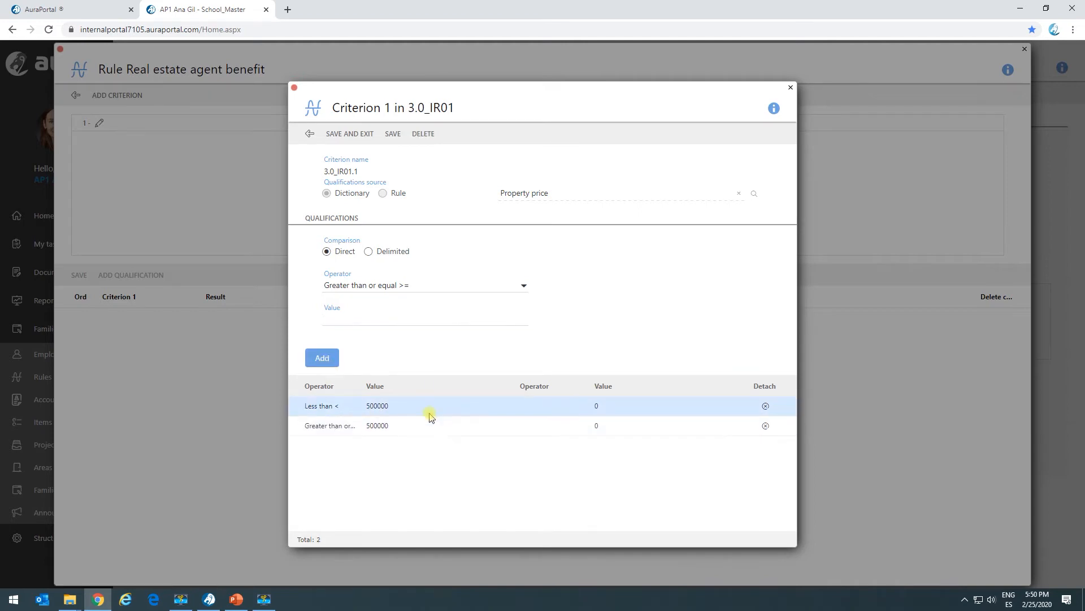
{"action": "left_click", "coordinate": [363, 135]}
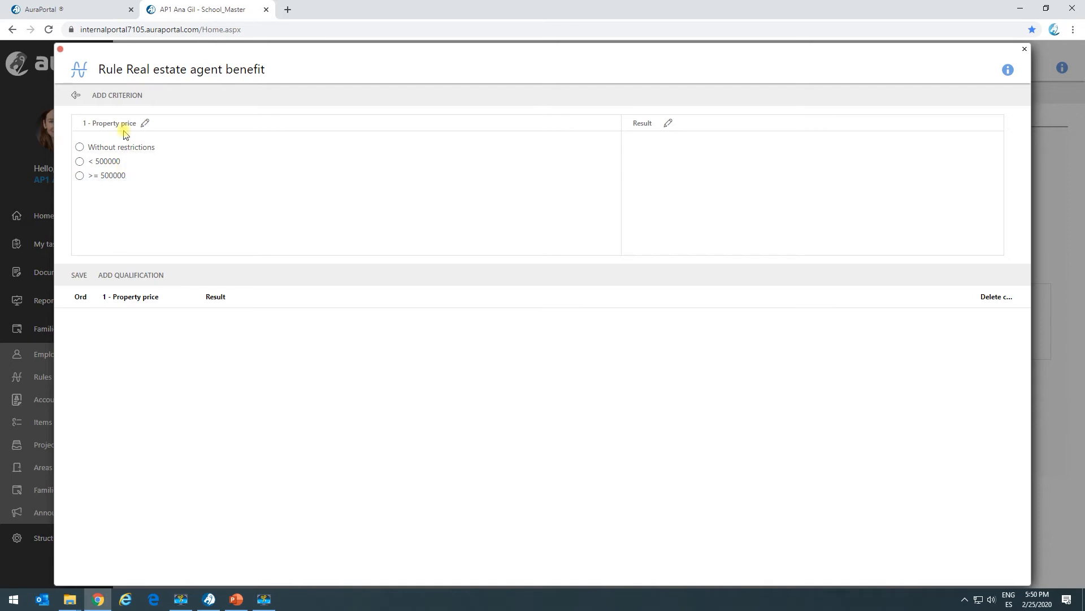
Step: Add a second criterion based on the dictionary term Property, then save and close it
{"action": "left_click", "coordinate": [116, 96]}
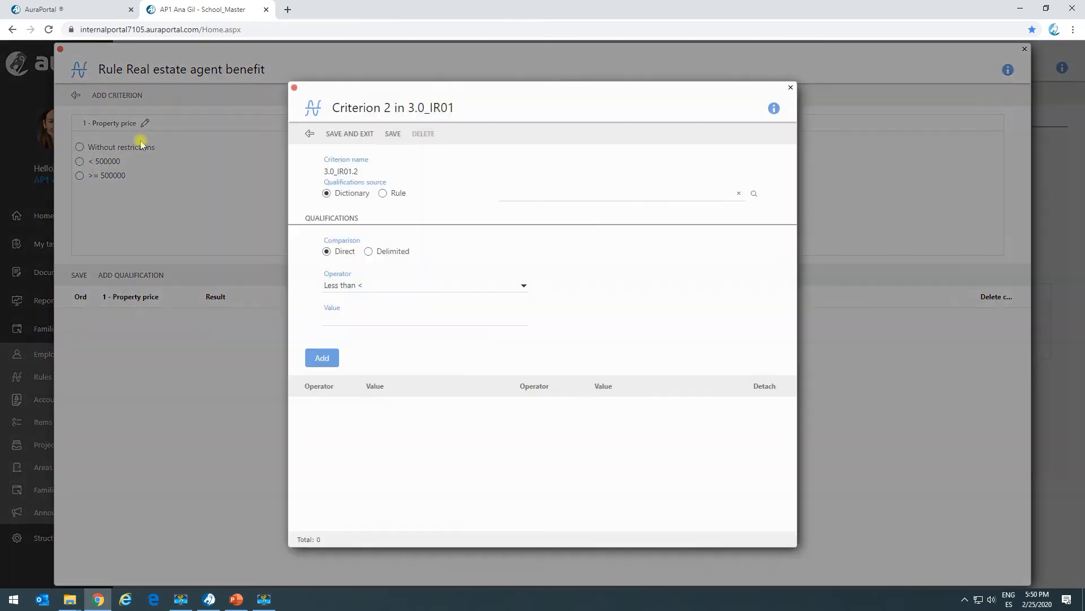
{"action": "left_click", "coordinate": [755, 194]}
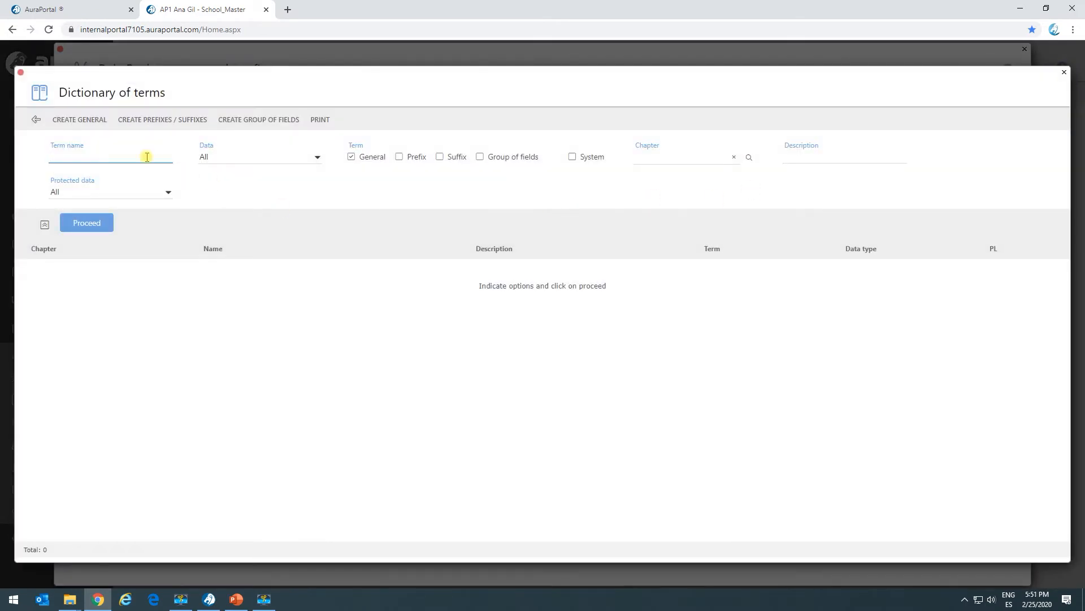
{"action": "key", "text": "Return"}
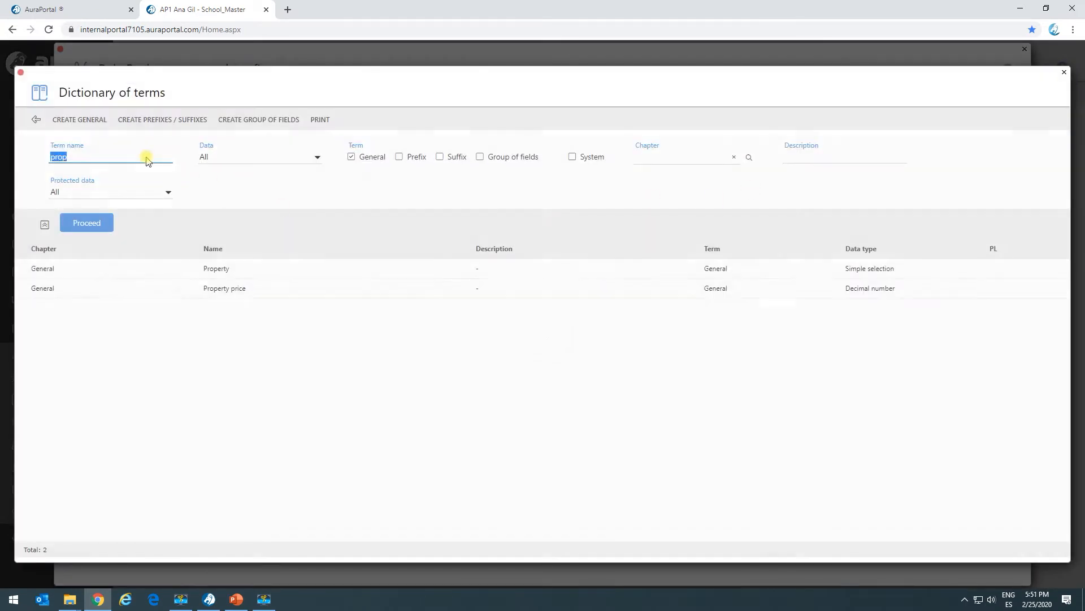
{"action": "left_click", "coordinate": [170, 270]}
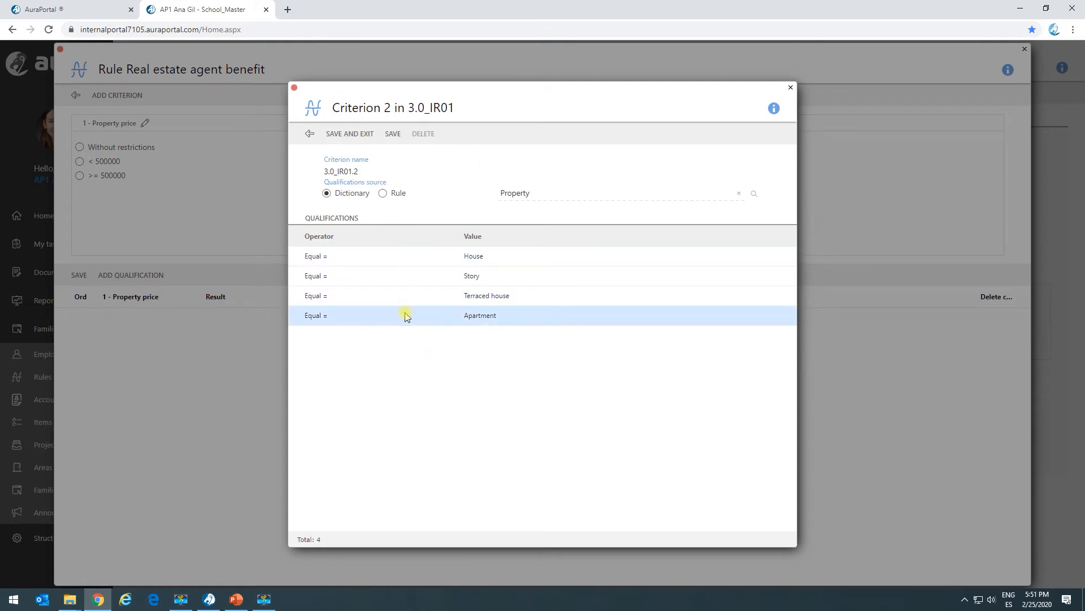
{"action": "left_click", "coordinate": [351, 133]}
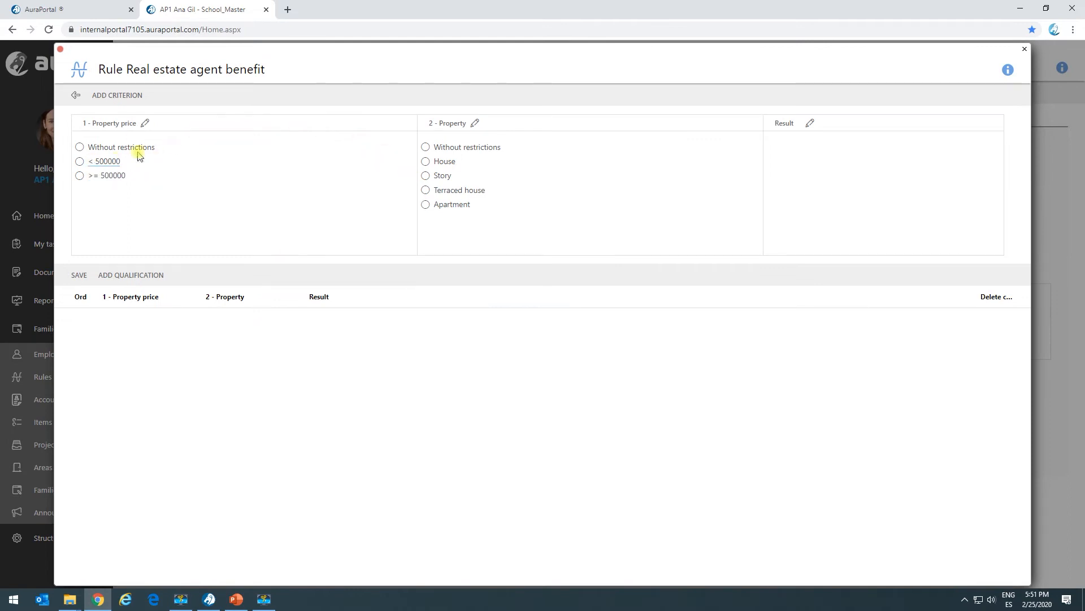
Step: Define the rule's result as a decimal number with the values 1, 2, 3, 4, 5 and 6, then save and close it
{"action": "left_click", "coordinate": [808, 124]}
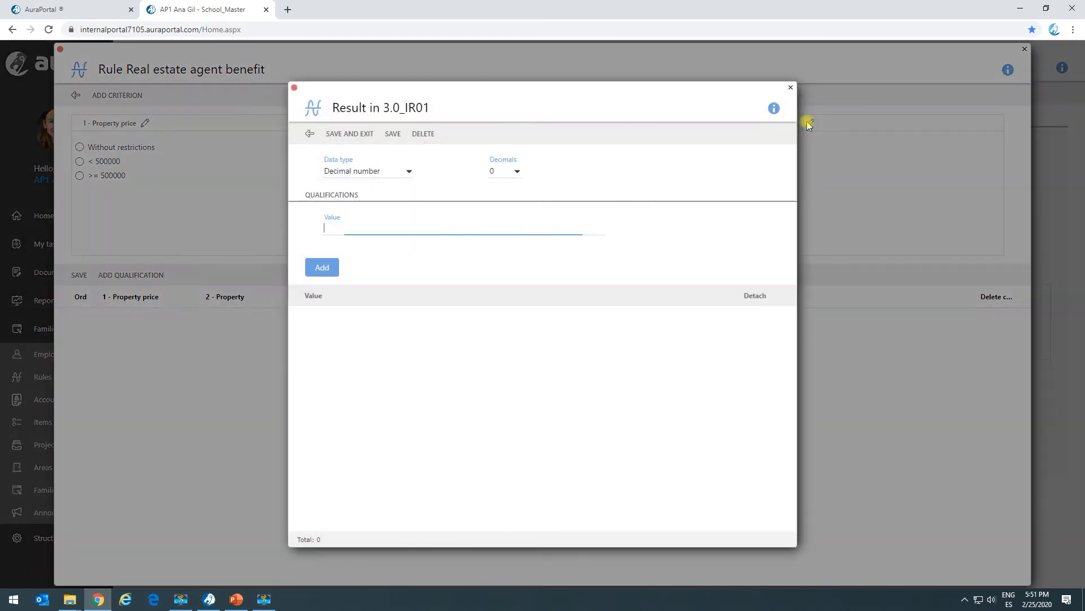
{"action": "left_click", "coordinate": [355, 176]}
{"action": "left_click", "coordinate": [357, 179]}
{"action": "left_click", "coordinate": [388, 229]}
{"action": "type", "text": "1"}
{"action": "left_click", "coordinate": [322, 266]}
{"action": "left_click", "coordinate": [351, 229]}
{"action": "left_click", "coordinate": [322, 266]}
{"action": "left_click", "coordinate": [350, 224]}
{"action": "type", "text": "3"}
{"action": "left_click", "coordinate": [327, 267]}
{"action": "left_click", "coordinate": [338, 230]}
{"action": "type", "text": "4"}
{"action": "left_click", "coordinate": [322, 266]}
{"action": "left_click", "coordinate": [341, 232]}
{"action": "type", "text": "5"}
{"action": "left_click", "coordinate": [324, 267]}
{"action": "left_click", "coordinate": [342, 235]}
{"action": "type", "text": "6"}
{"action": "left_click", "coordinate": [321, 268]}
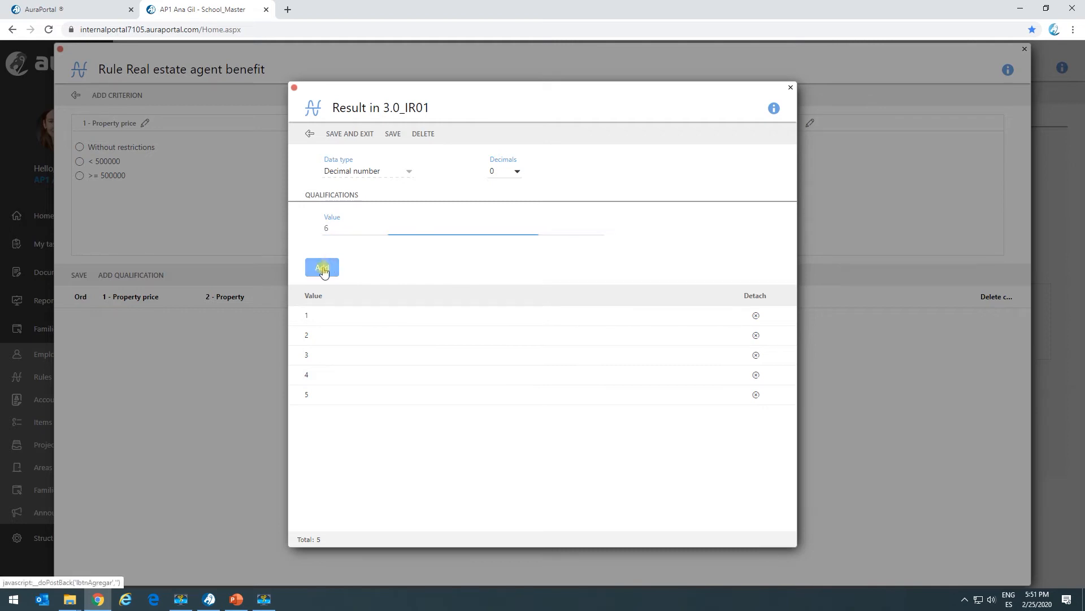
{"action": "left_click", "coordinate": [364, 134]}
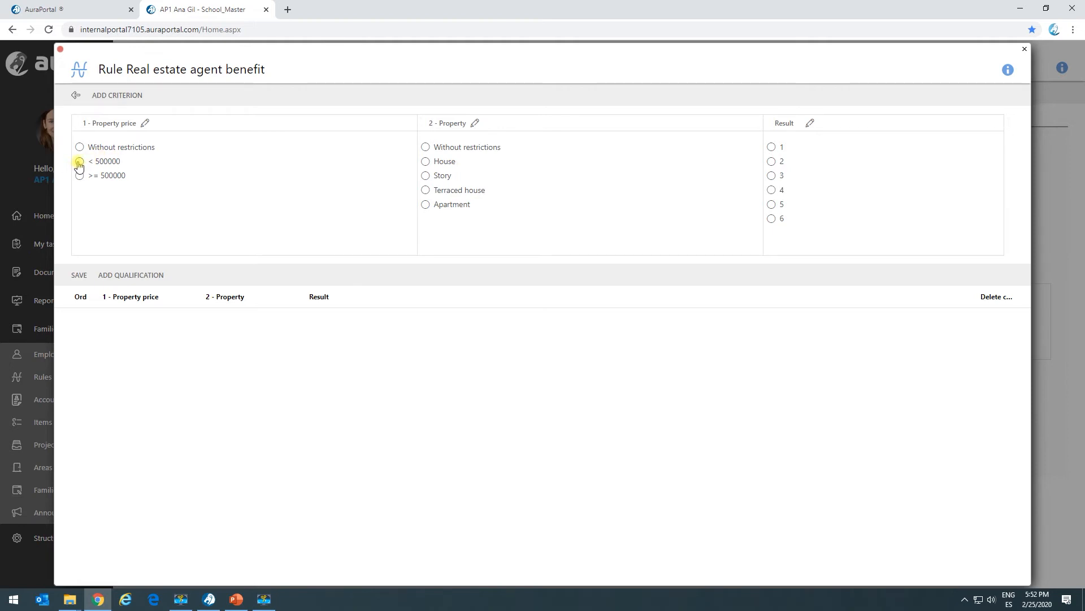
Step: Add a qualification giving result 2 for a House with a property price under 500000
{"action": "left_click", "coordinate": [425, 162]}
{"action": "left_click", "coordinate": [772, 162]}
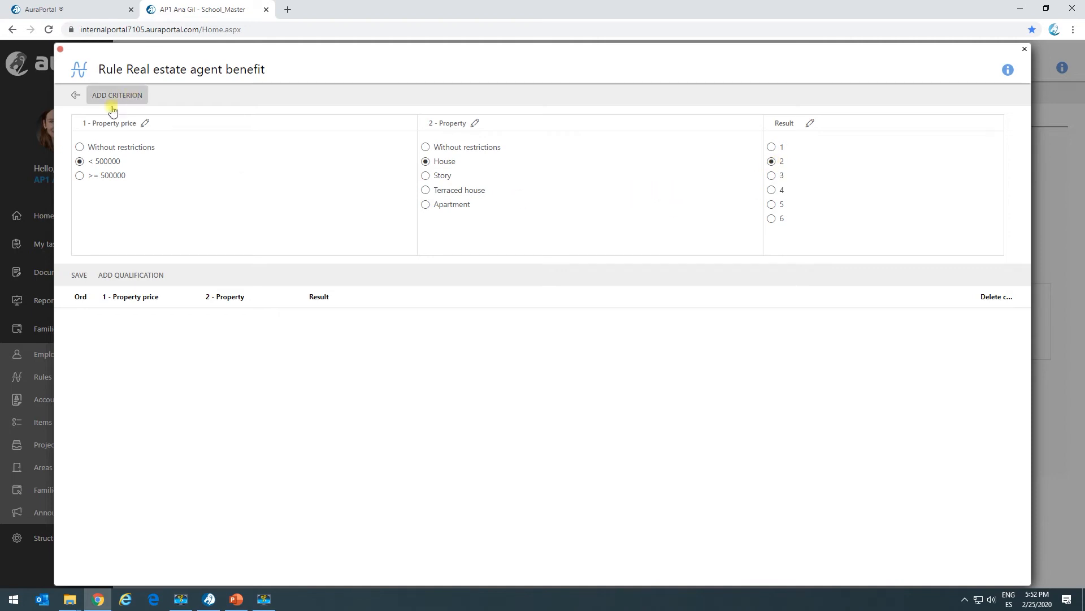
{"action": "left_click", "coordinate": [130, 276]}
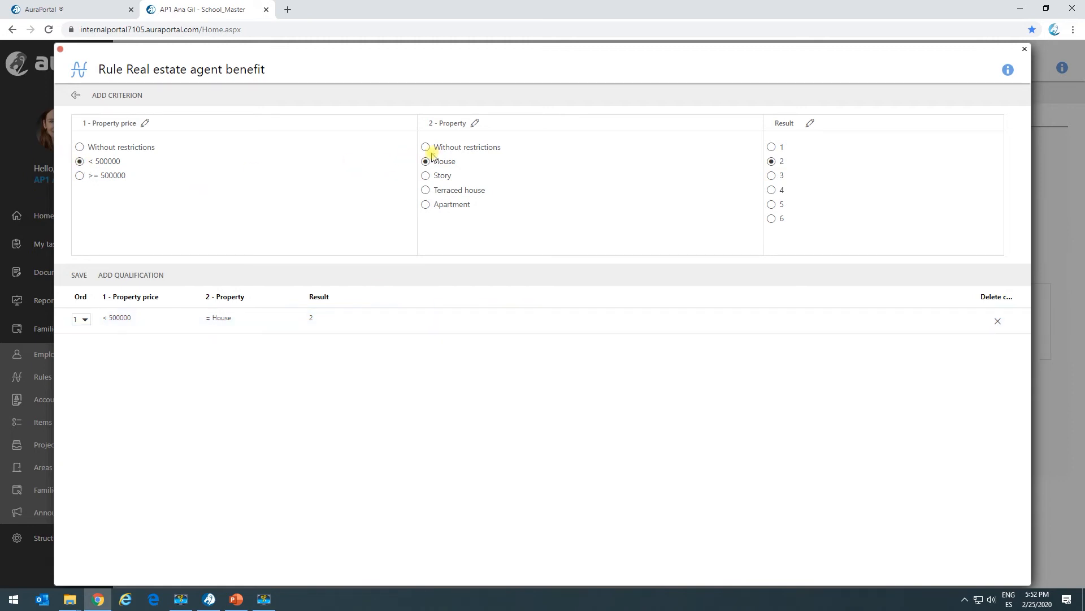
Step: Add a qualification giving result 1 for a Story with a property price under 500000
{"action": "left_click", "coordinate": [426, 176]}
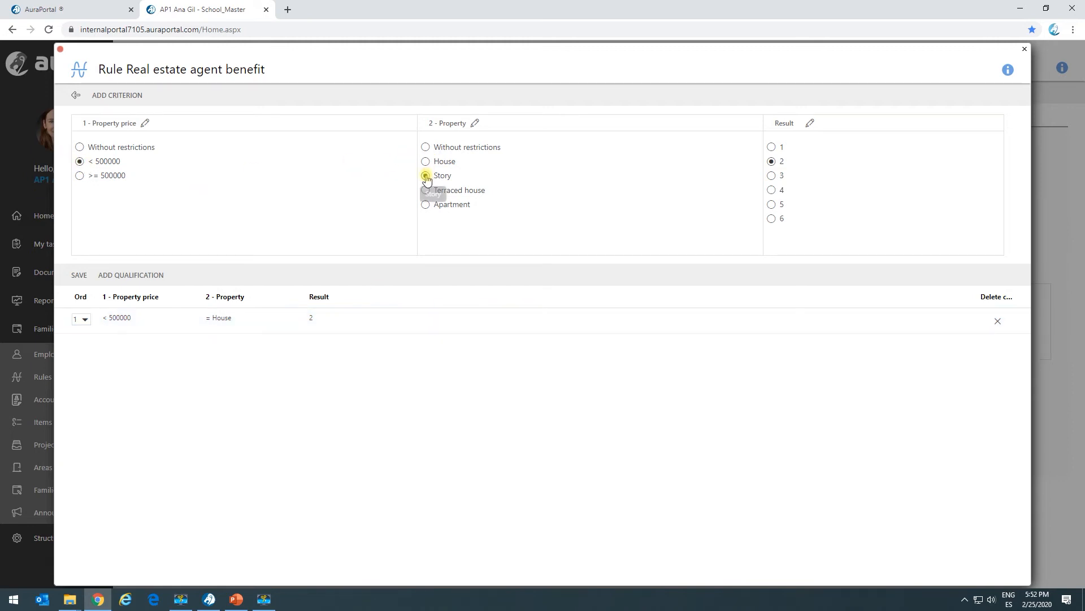
{"action": "left_click", "coordinate": [772, 147]}
{"action": "left_click", "coordinate": [136, 102]}
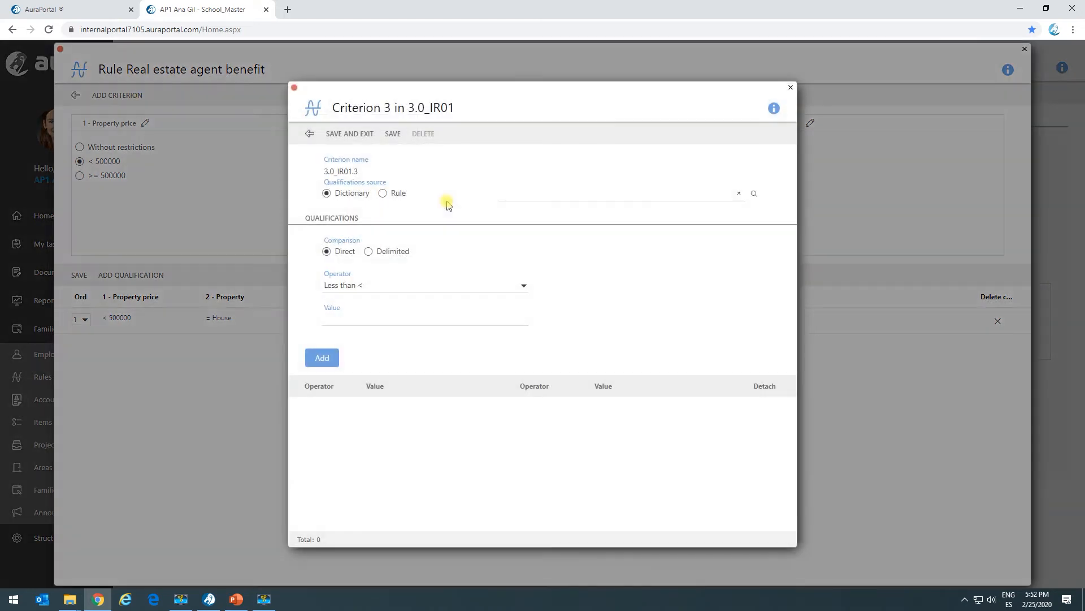
{"action": "left_click", "coordinate": [306, 135]}
{"action": "left_click", "coordinate": [122, 274]}
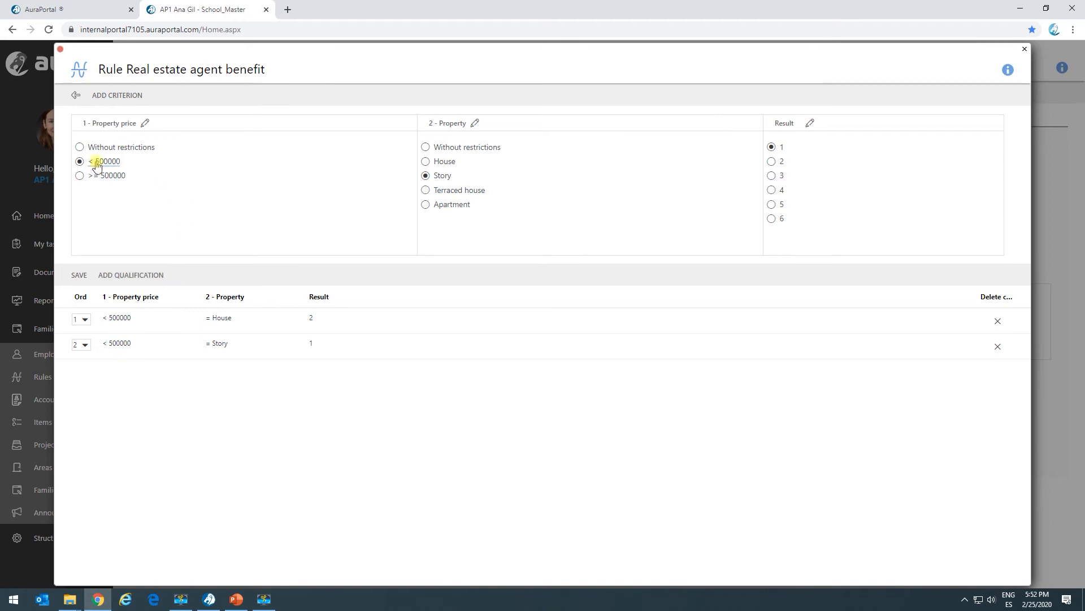
Step: Add qualifications for property prices under 500000 giving result 3 for a Terraced house and 4 for an Apartment
{"action": "left_click", "coordinate": [426, 191]}
{"action": "left_click", "coordinate": [126, 274]}
{"action": "left_click", "coordinate": [435, 206]}
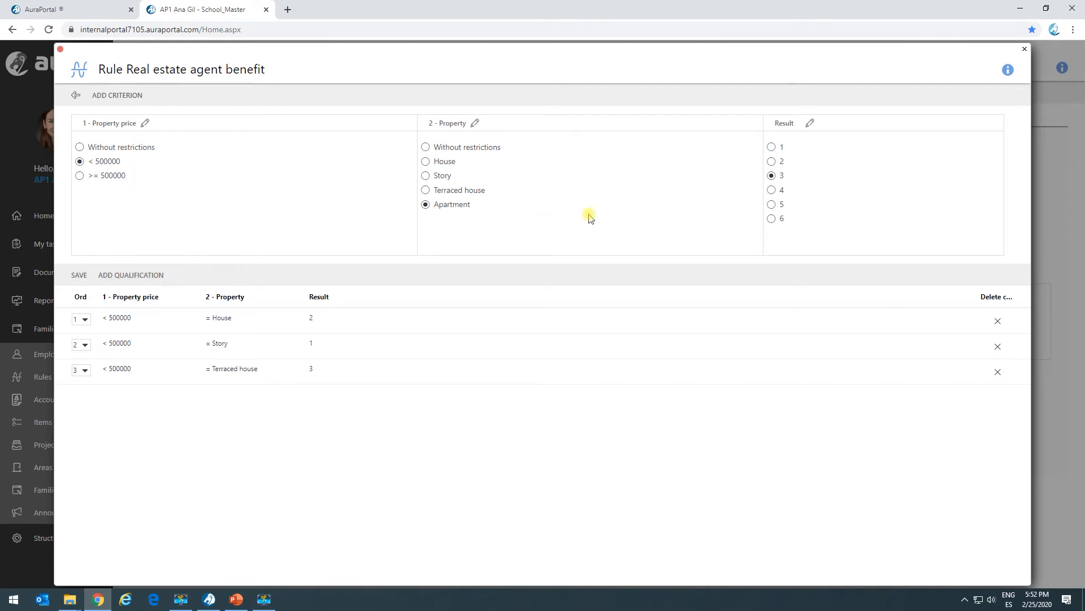
{"action": "left_click", "coordinate": [780, 193]}
{"action": "left_click", "coordinate": [156, 277]}
Step: Add qualifications giving result 5 for an Apartment, a Terraced house and a Story priced at 500000 or more
{"action": "left_click", "coordinate": [771, 204]}
{"action": "left_click", "coordinate": [154, 275]}
{"action": "left_click", "coordinate": [455, 191]}
{"action": "left_click", "coordinate": [141, 275]}
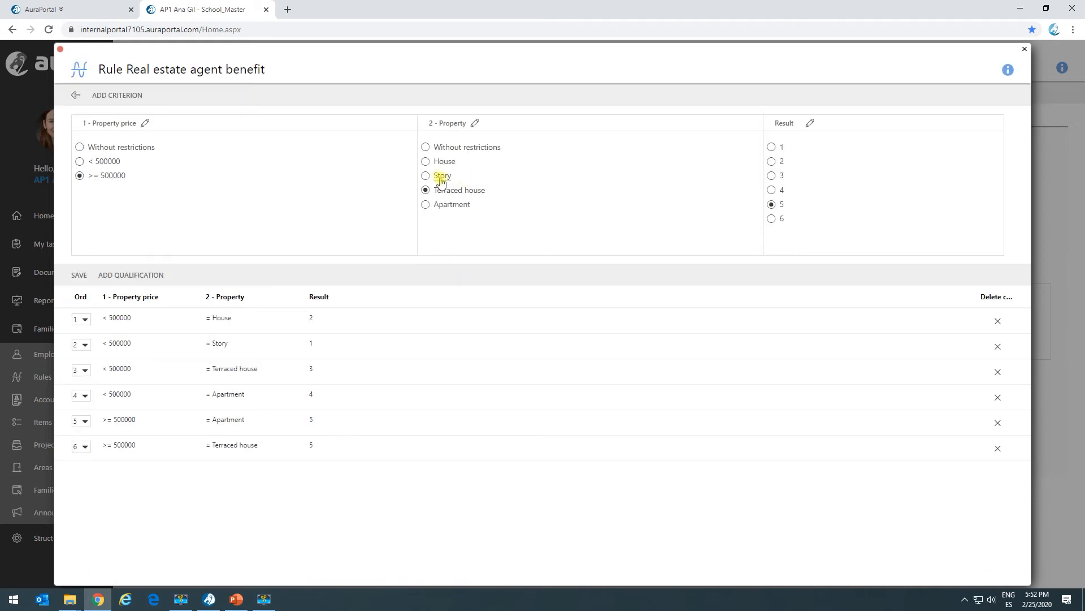
{"action": "left_click", "coordinate": [136, 276]}
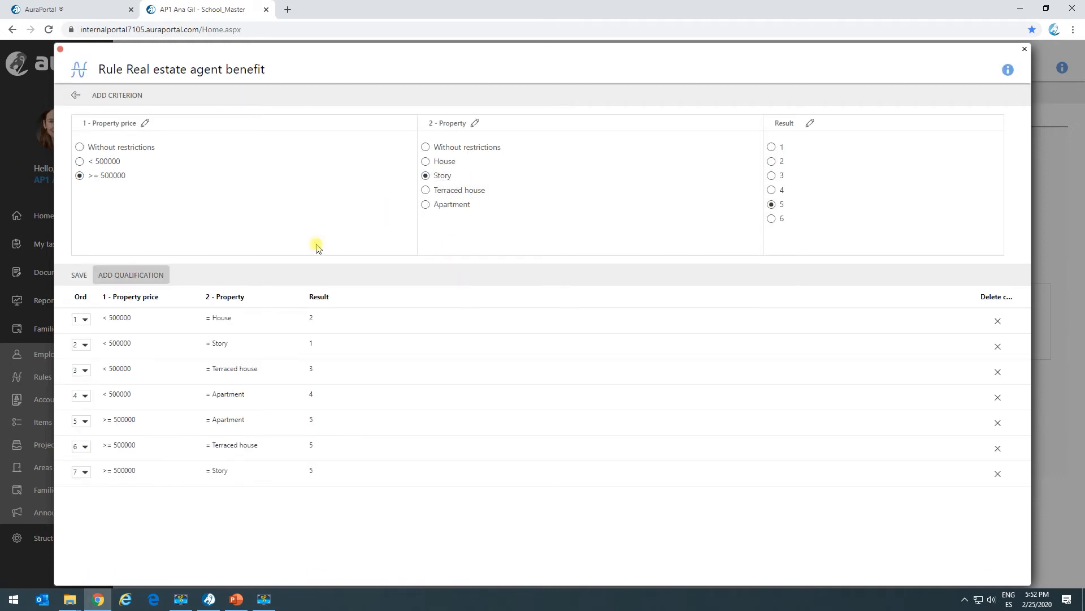
Step: Add a qualification giving result 6 for a House with a property price of 500000 or more
{"action": "left_click", "coordinate": [772, 219]}
{"action": "left_click", "coordinate": [438, 163]}
{"action": "left_click", "coordinate": [148, 276]}
Step: Close the rule definition, then save and exit the Real estate agent benefit rule
{"action": "left_click", "coordinate": [442, 148]}
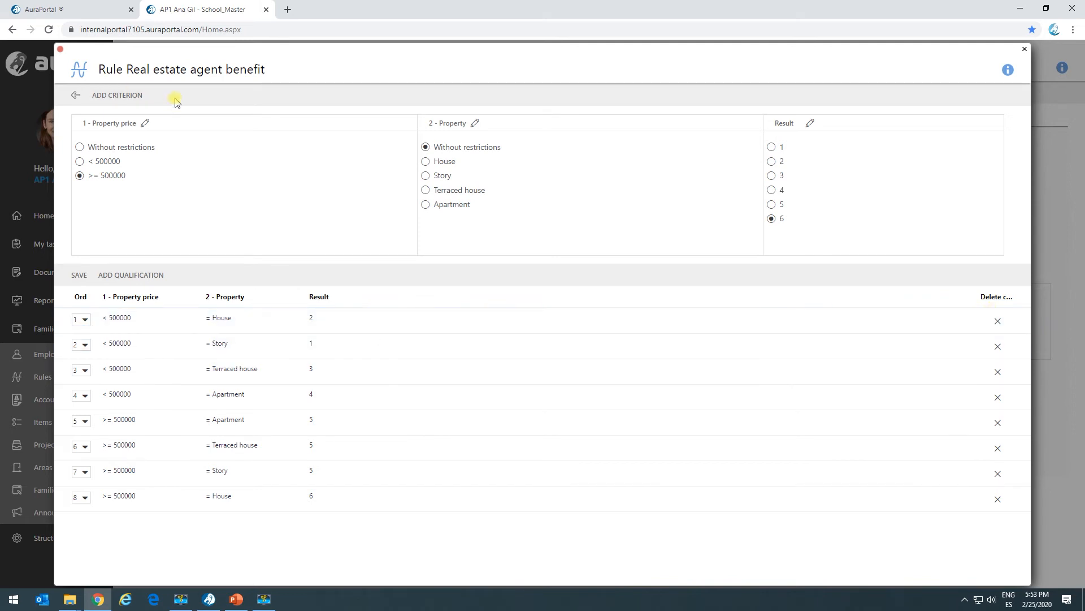
{"action": "left_click", "coordinate": [75, 96]}
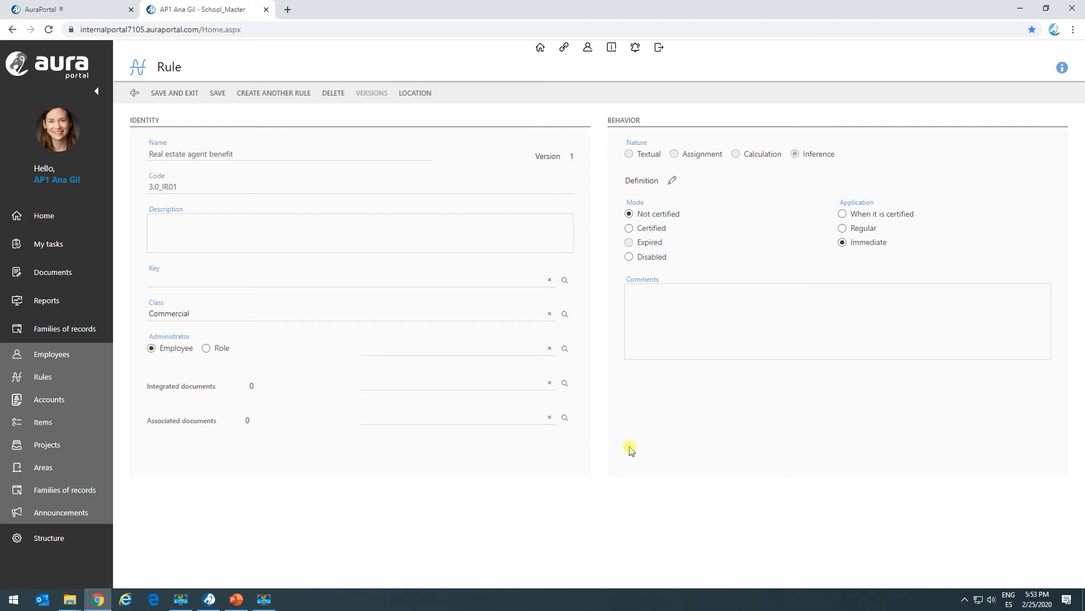
{"action": "left_click", "coordinate": [181, 95]}
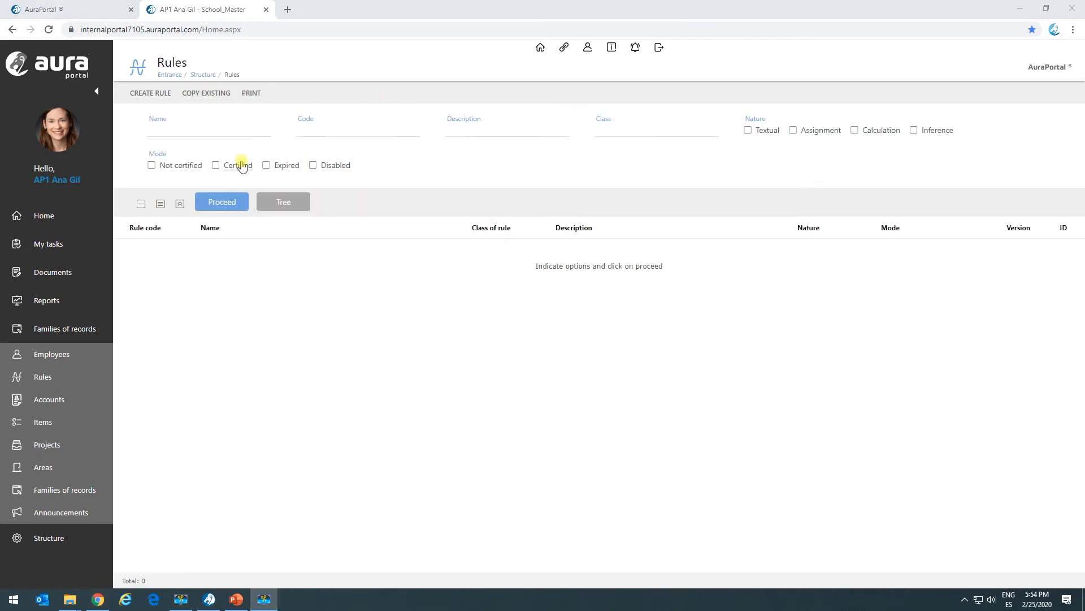
Step: Create a new rule in the Commercial class with the name "Promoter company benefit"
{"action": "left_click", "coordinate": [158, 92]}
{"action": "left_click", "coordinate": [371, 251]}
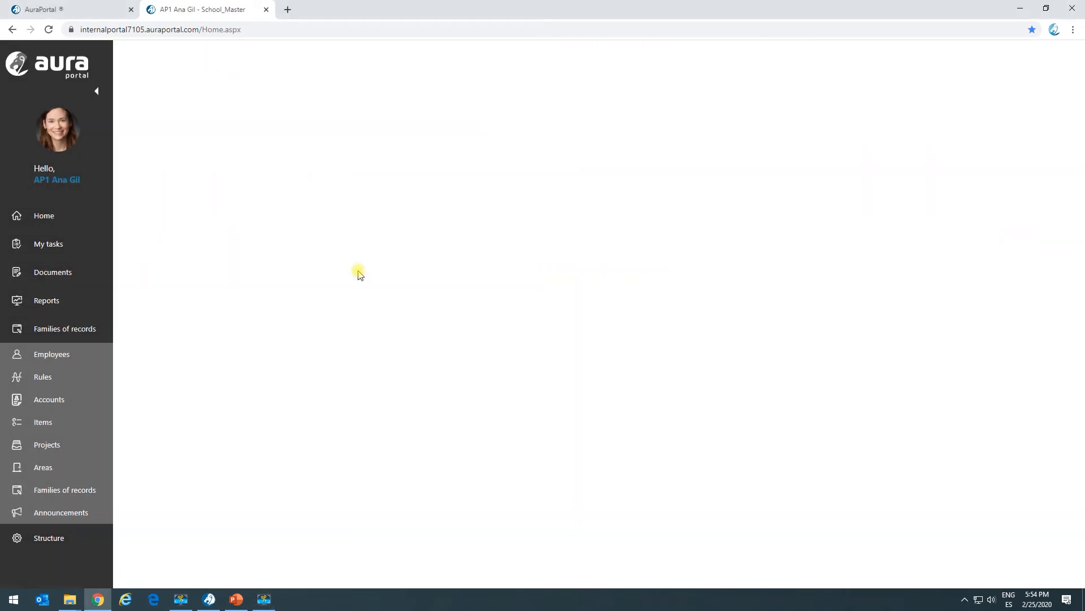
{"action": "type", "text": "Promoter company benefit"}
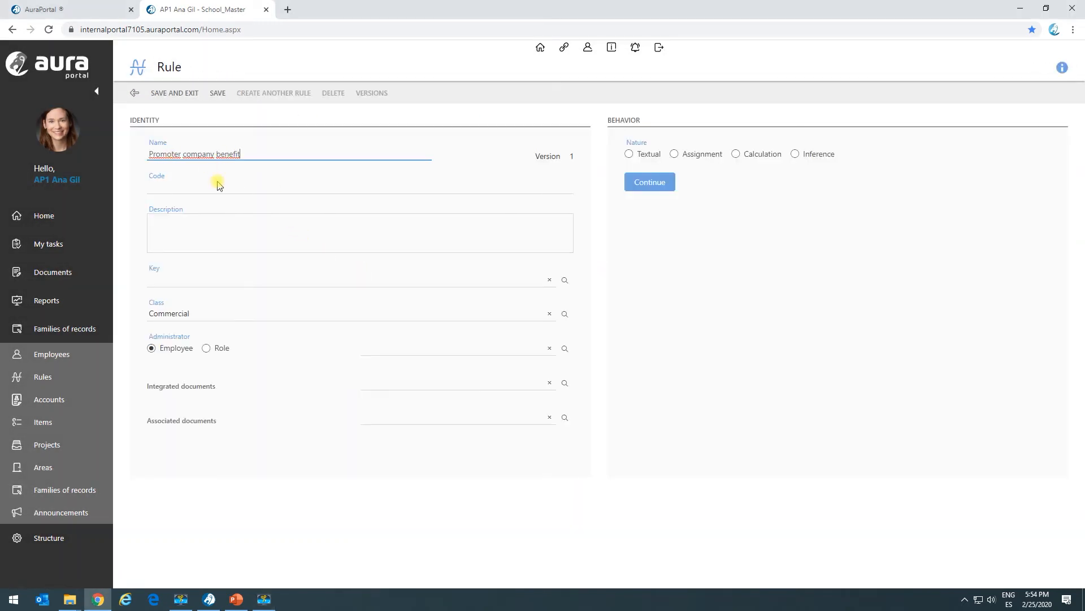
Step: Give the new rule the code 3.0_CR01 and the key BRU
{"action": "key", "text": "alt+Tab"}
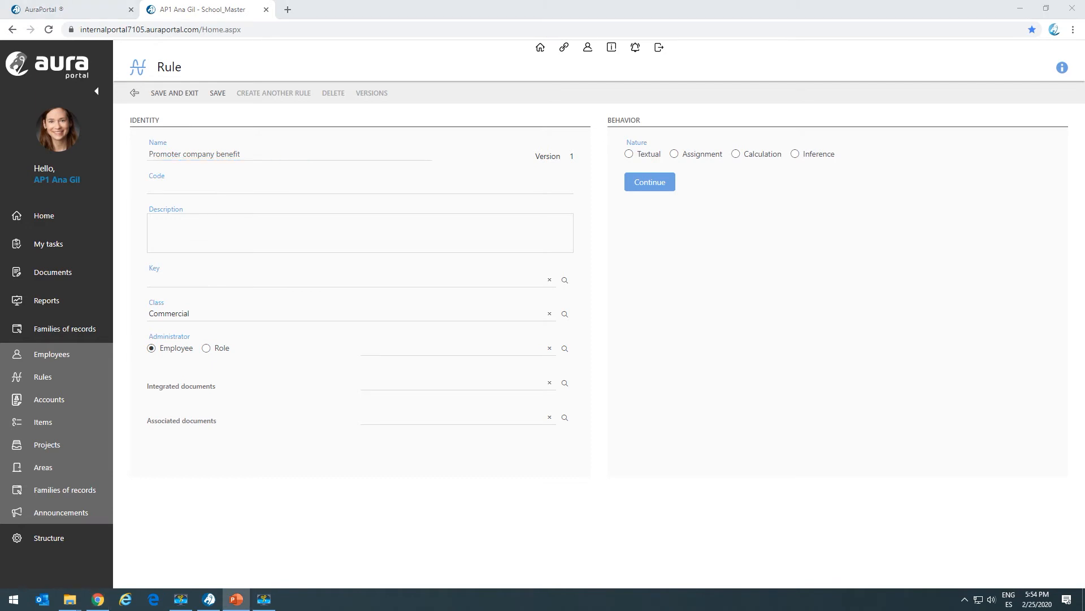
{"action": "left_click", "coordinate": [170, 189]}
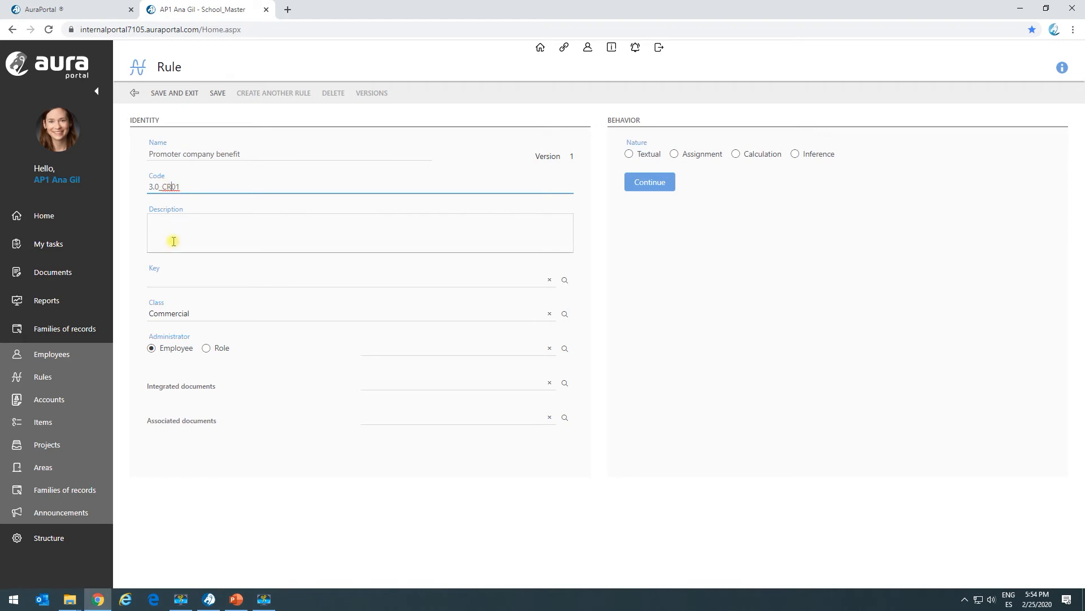
{"action": "left_click", "coordinate": [565, 280]}
{"action": "left_click", "coordinate": [323, 317]}
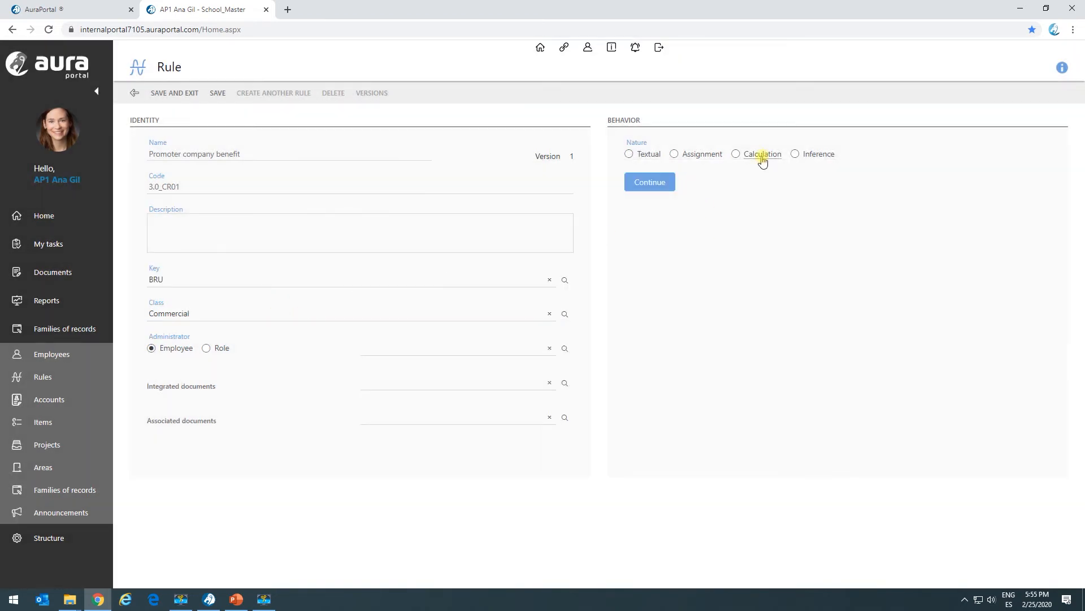
Step: Set the rule's nature to Calculation and start a new operation in its definition
{"action": "left_click", "coordinate": [656, 186]}
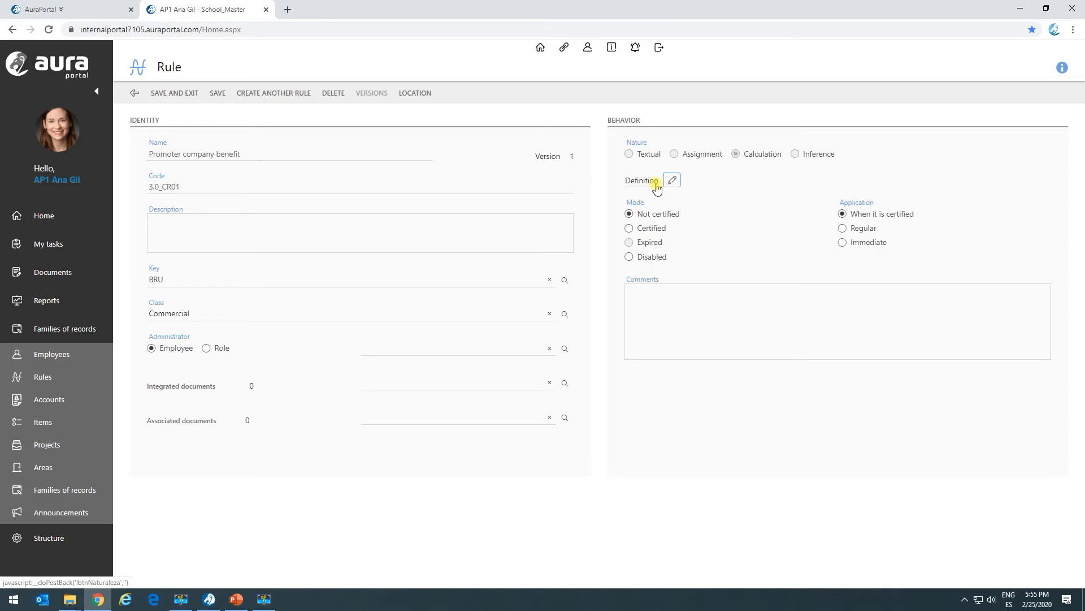
{"action": "left_click", "coordinate": [672, 180]}
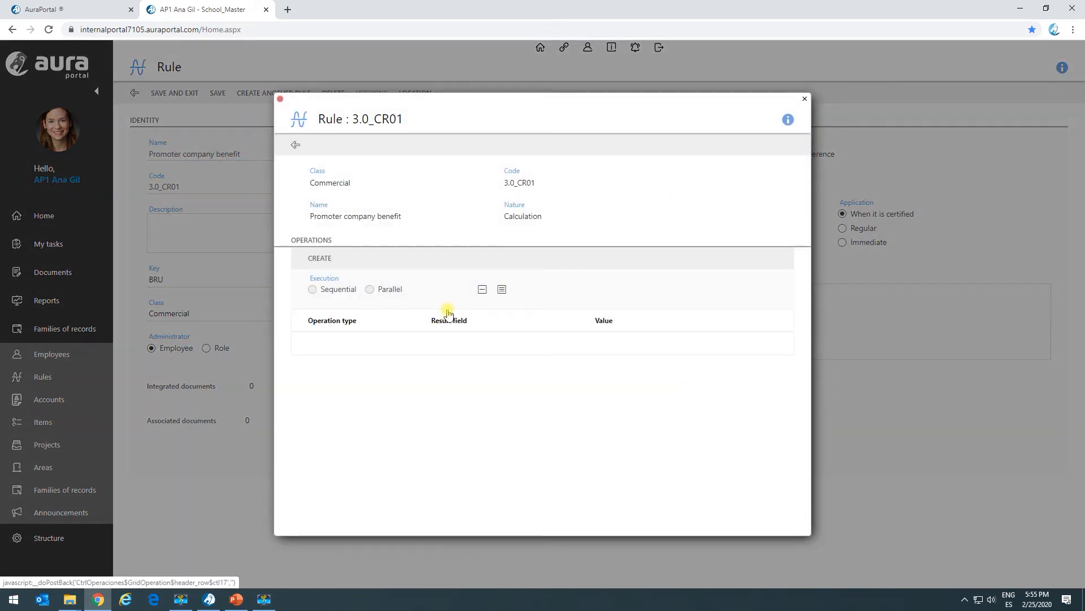
{"action": "left_click", "coordinate": [319, 258]}
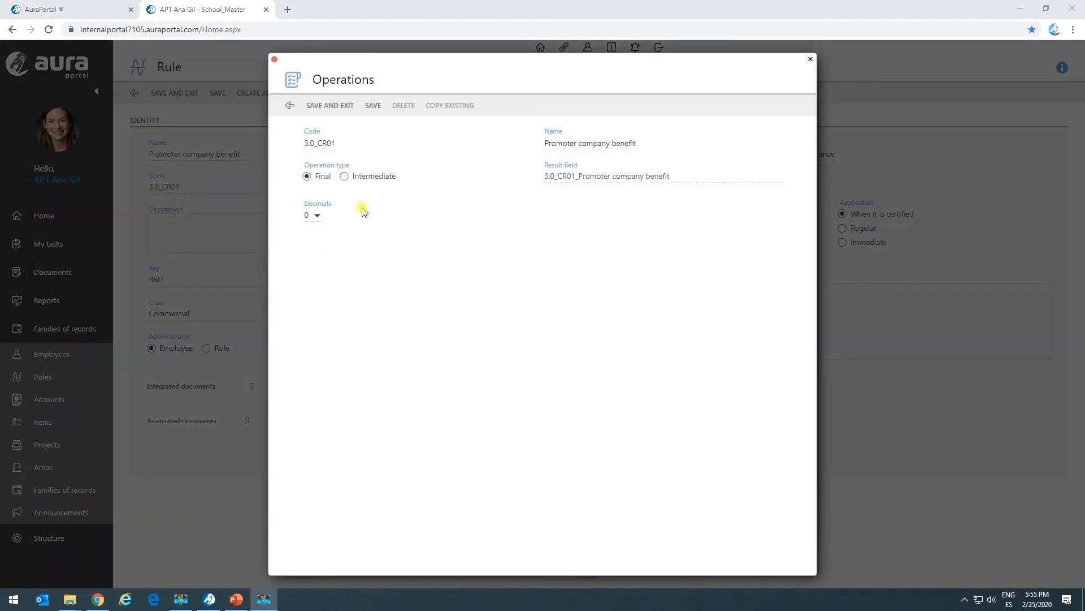
Step: Make the operation Intermediate with the variable name "Real state agent benefit calculation" and save it
{"action": "left_click", "coordinate": [345, 176]}
{"action": "left_click", "coordinate": [308, 177]}
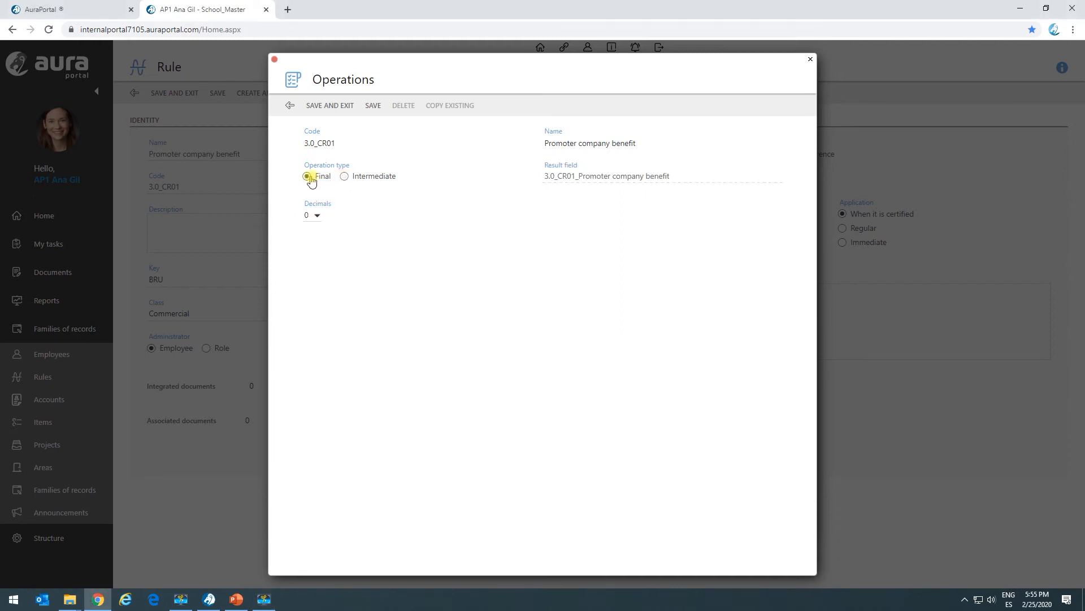
{"action": "left_click", "coordinate": [346, 177]}
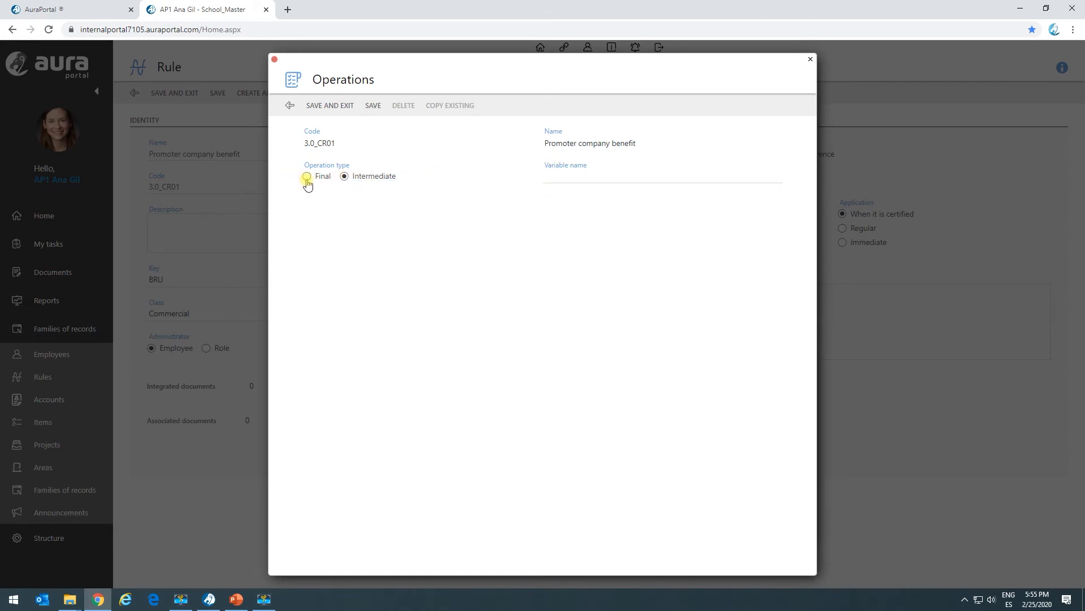
{"action": "left_click", "coordinate": [577, 170]}
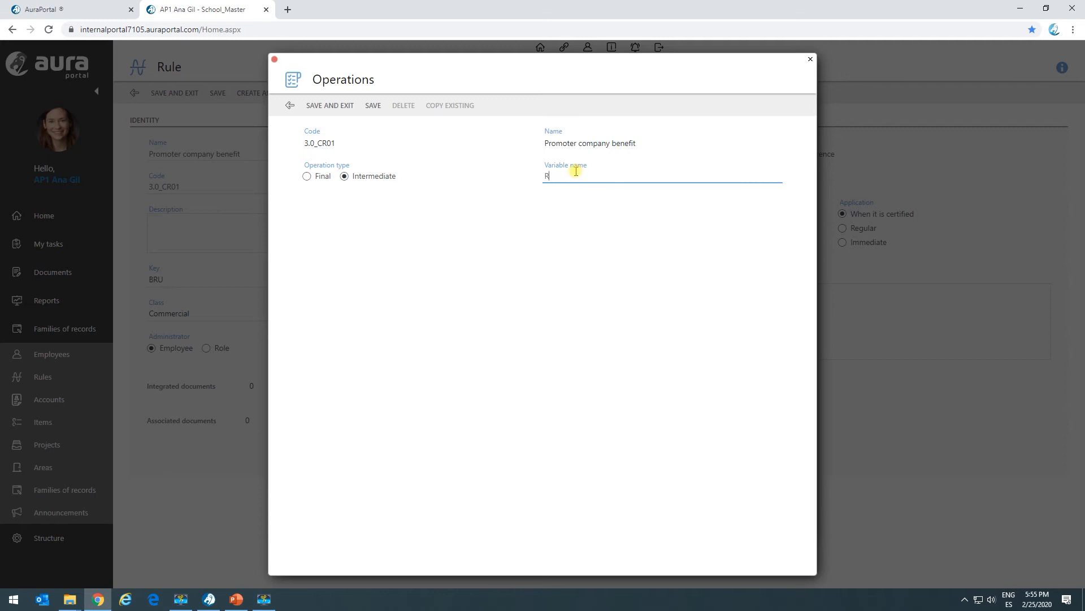
{"action": "type", "text": "Real state agent benefit calculation"}
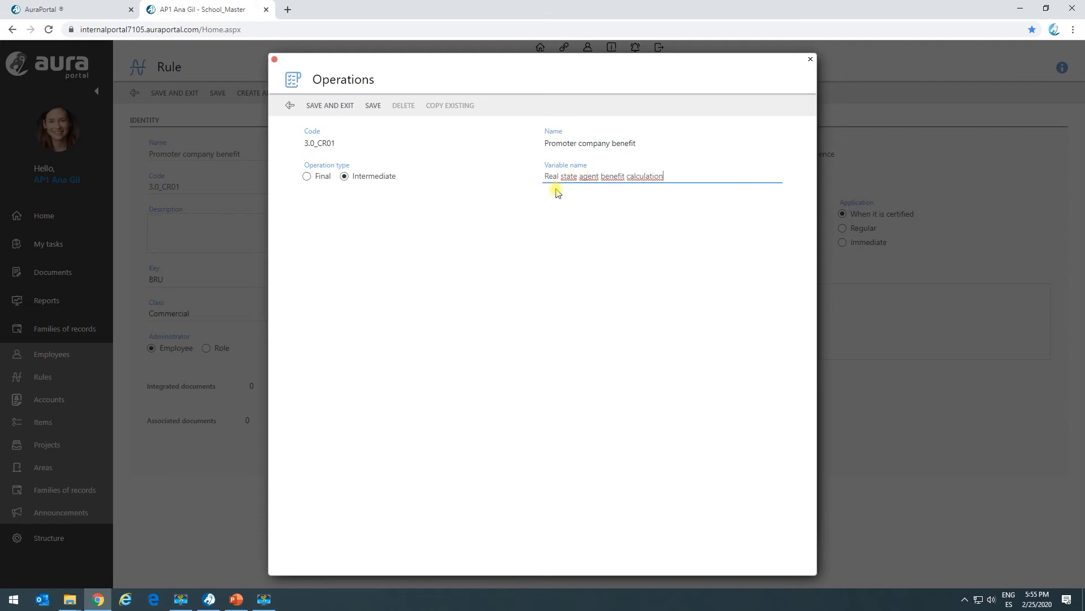
{"action": "left_click", "coordinate": [373, 107]}
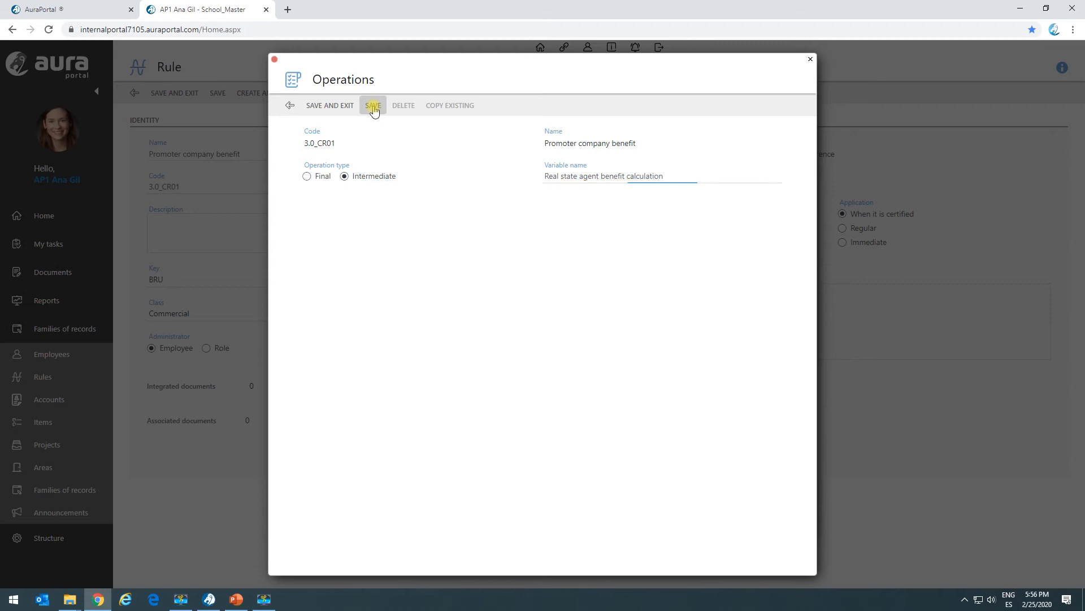
Step: Begin the formula with an opening parenthesis and the dictionary term Property price, followed by a multiplication sign
{"action": "left_click", "coordinate": [320, 284]}
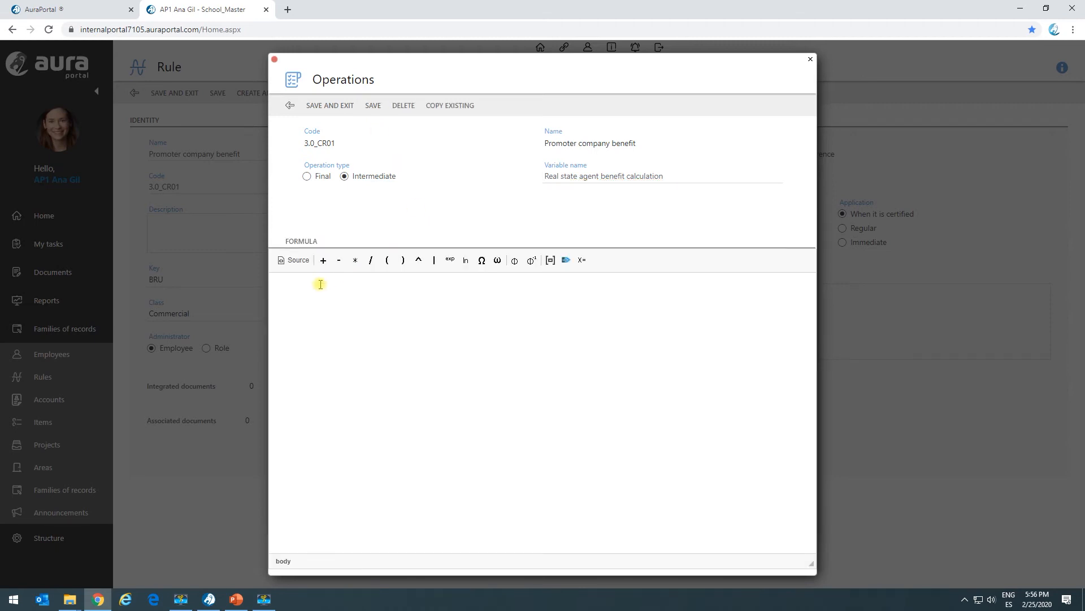
{"action": "left_click", "coordinate": [387, 260]}
{"action": "left_click", "coordinate": [550, 262]}
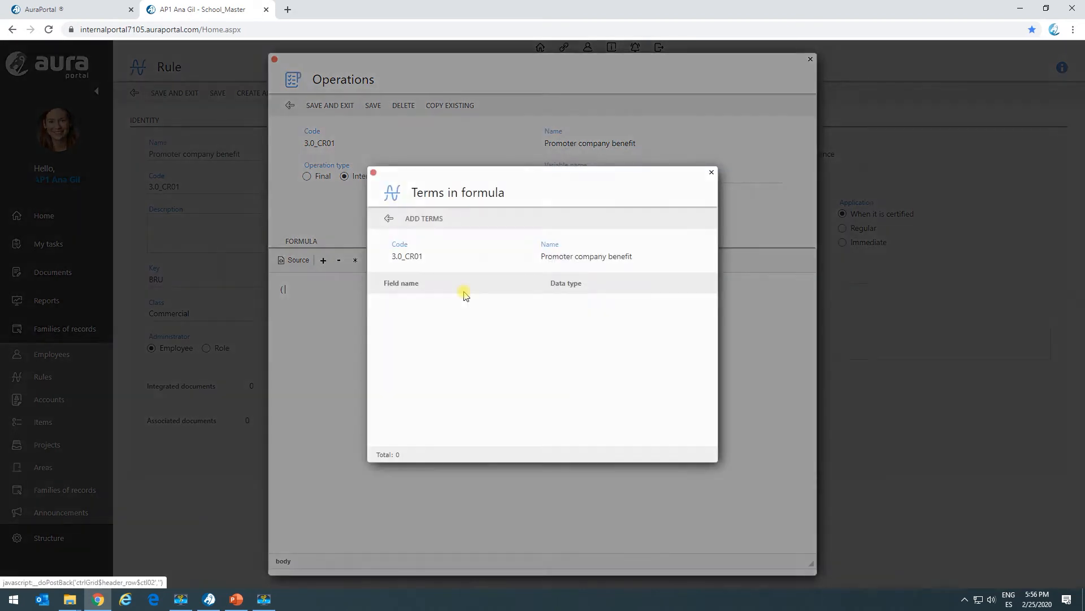
{"action": "left_click", "coordinate": [443, 223]}
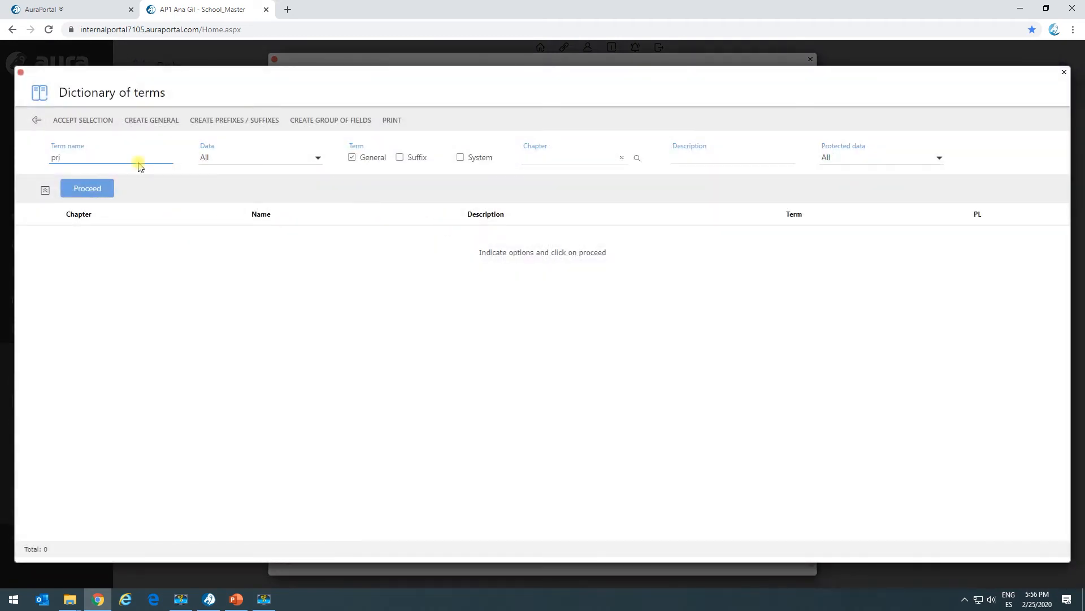
{"action": "key", "text": "Return"}
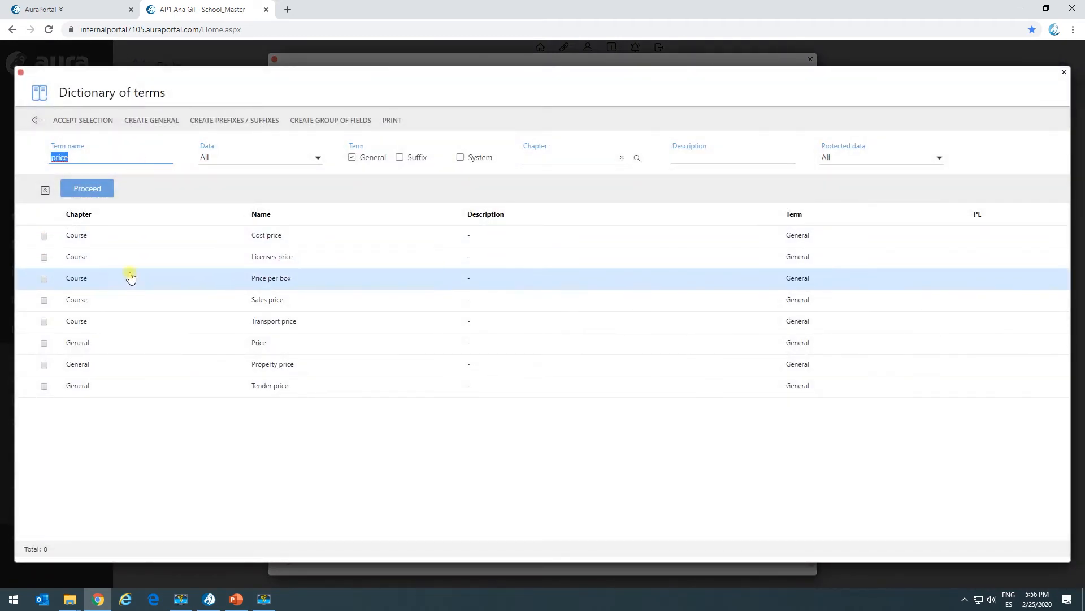
{"action": "left_click", "coordinate": [44, 365]}
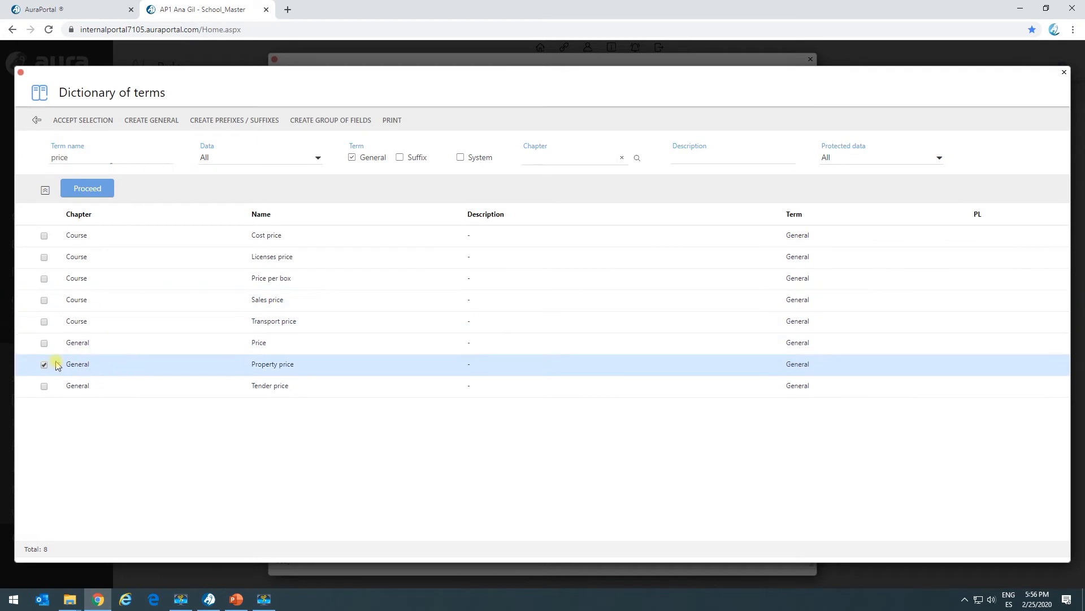
{"action": "left_click", "coordinate": [87, 121]}
{"action": "double_click", "coordinate": [442, 308]}
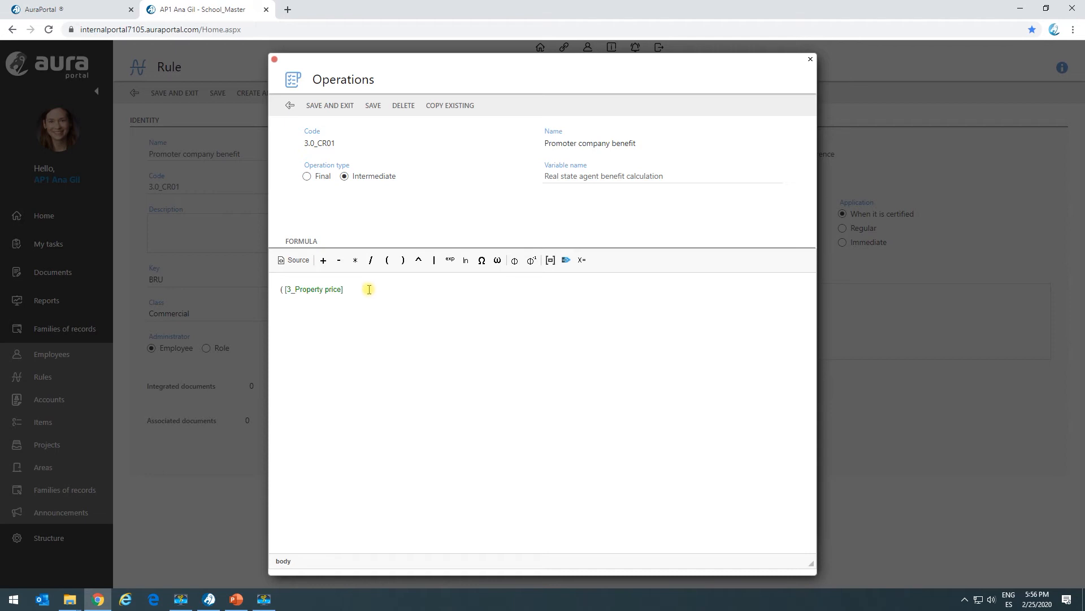
Step: Complete the formula with the result of rule 3.0_IR01, a closing parenthesis and /100, then save and close the operation
{"action": "left_click", "coordinate": [566, 260]}
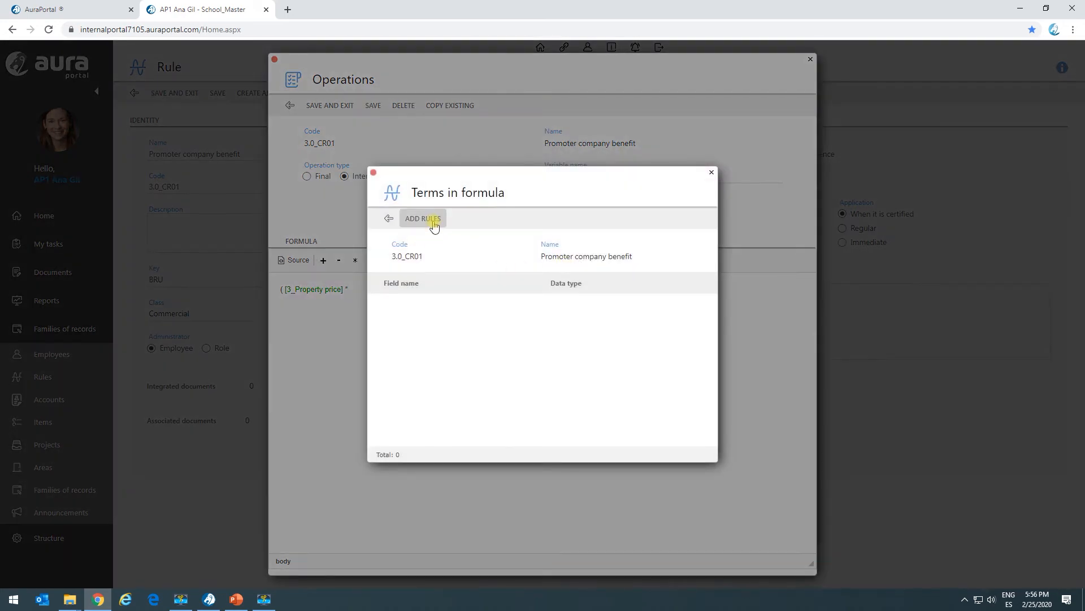
{"action": "left_click", "coordinate": [431, 221]}
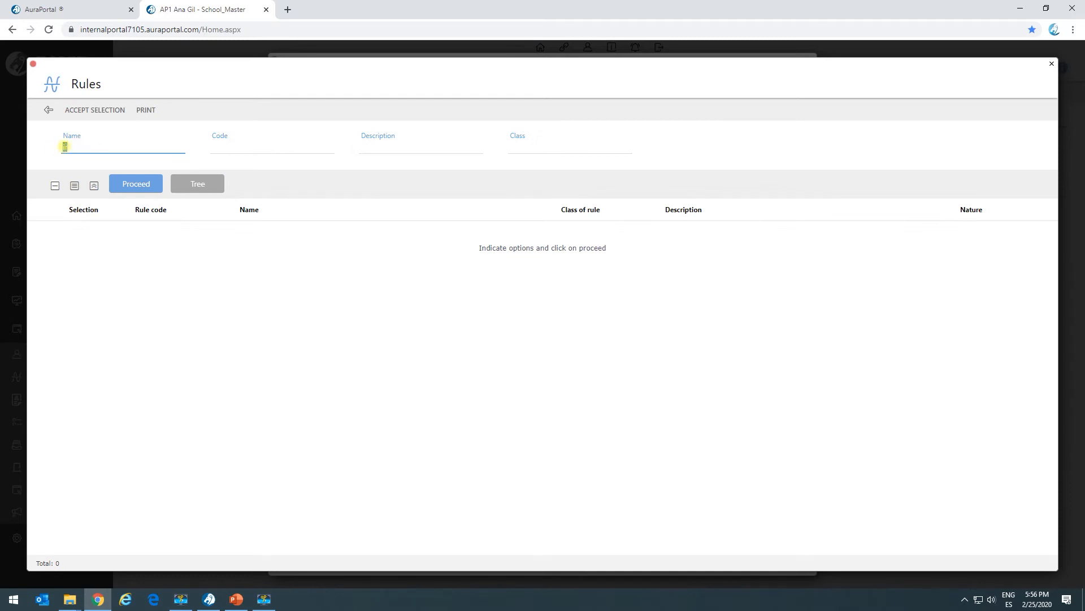
{"action": "left_click", "coordinate": [288, 144]}
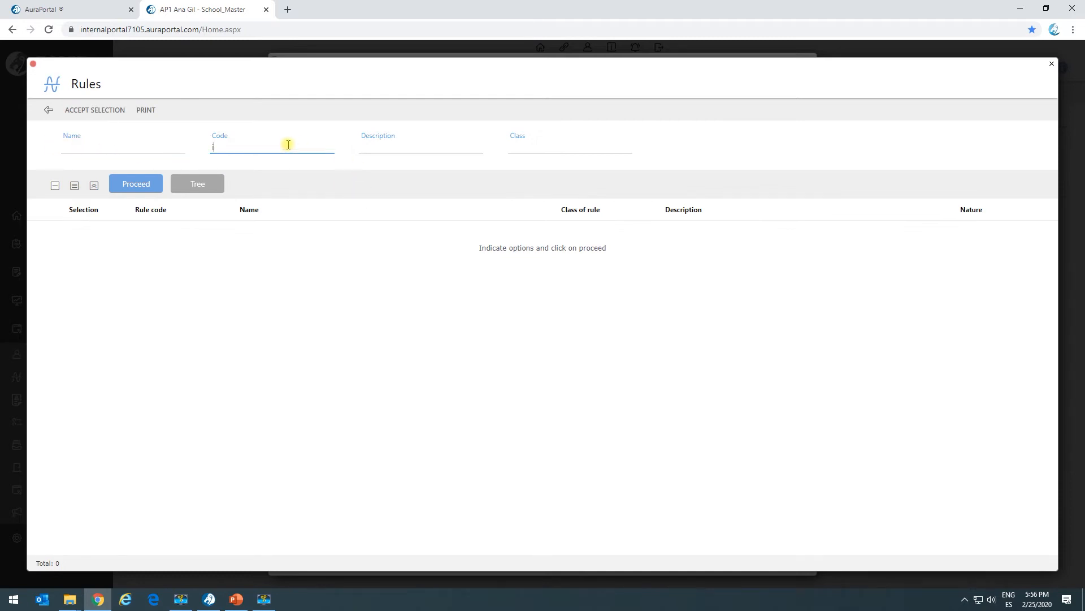
{"action": "key", "text": "Return"}
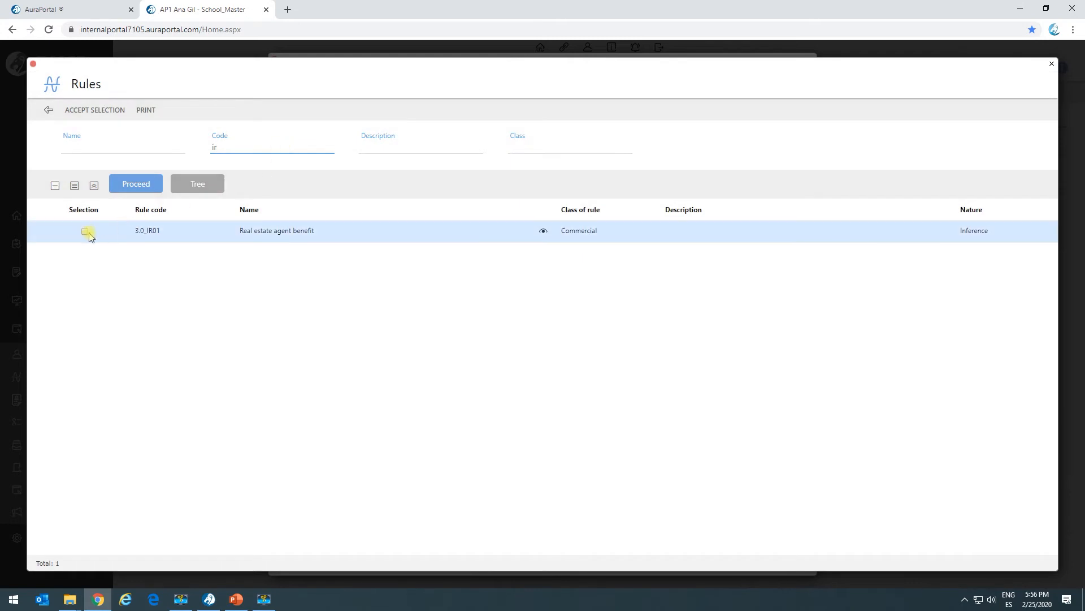
{"action": "left_click", "coordinate": [86, 232]}
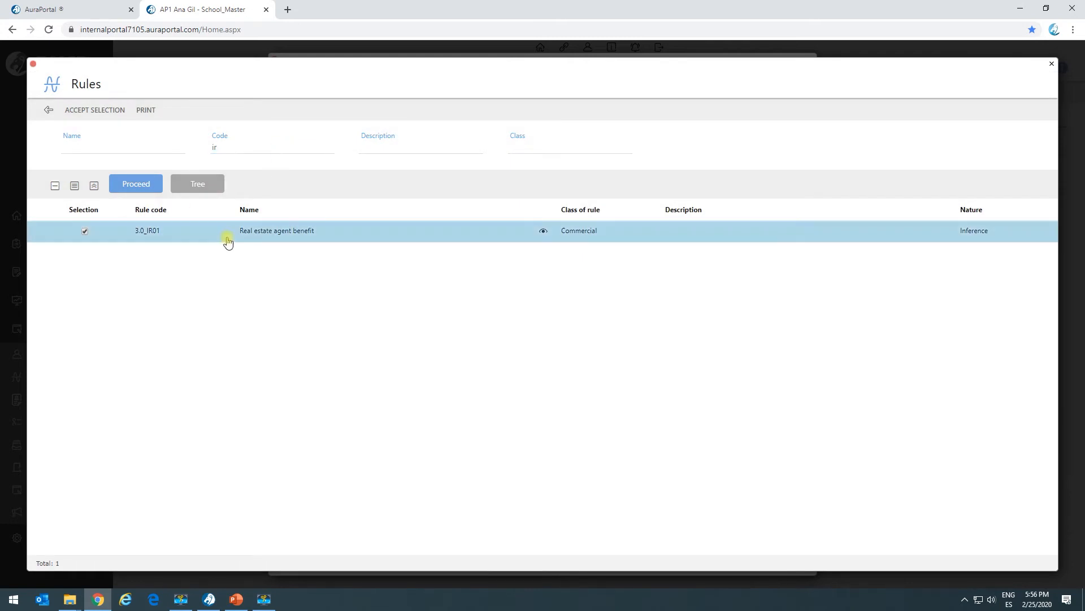
{"action": "left_click", "coordinate": [104, 110]}
{"action": "left_click", "coordinate": [463, 303]}
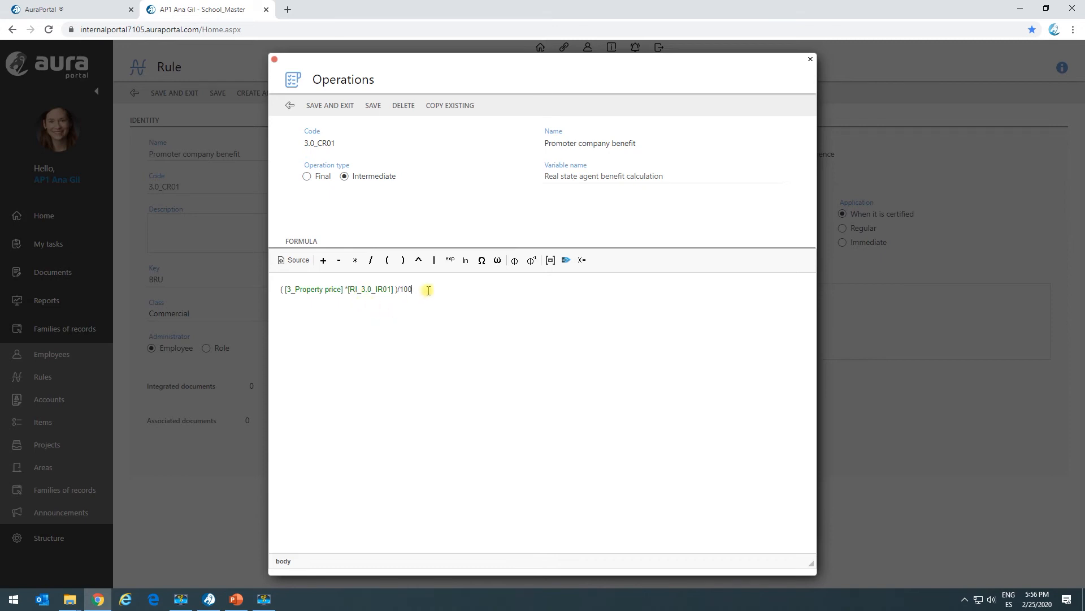
{"action": "left_click_drag", "start_coordinate": [428, 290], "coordinate": [256, 294]}
{"action": "left_click", "coordinate": [335, 106]}
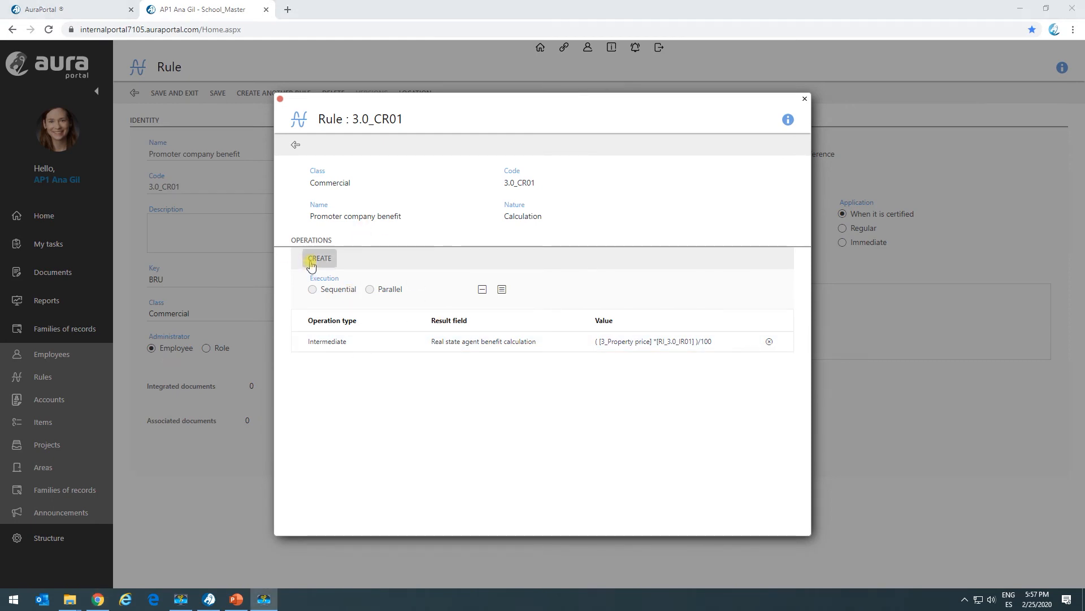
Step: Create a Final operation in the rule's definition with 2 decimals and save it
{"action": "left_click", "coordinate": [315, 258]}
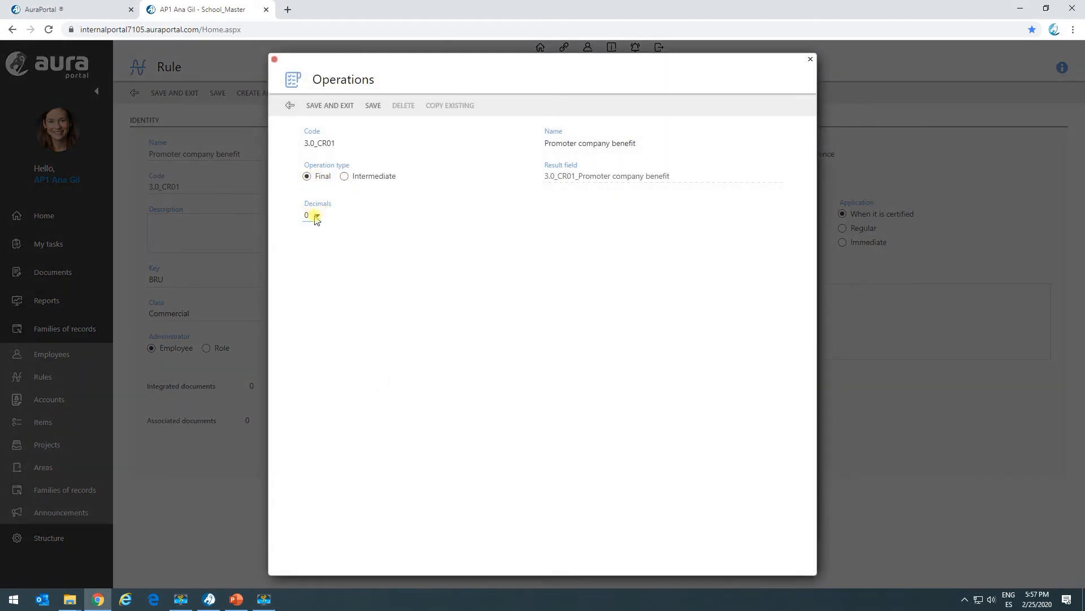
{"action": "key", "text": "alt+Tab"}
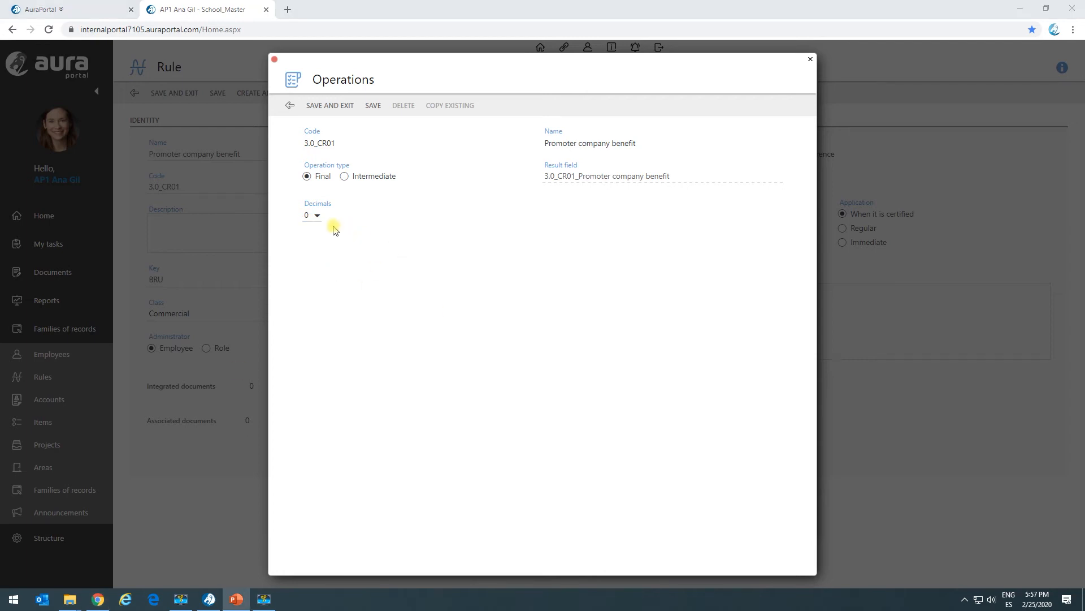
{"action": "left_click", "coordinate": [317, 215]}
{"action": "left_click", "coordinate": [308, 250]}
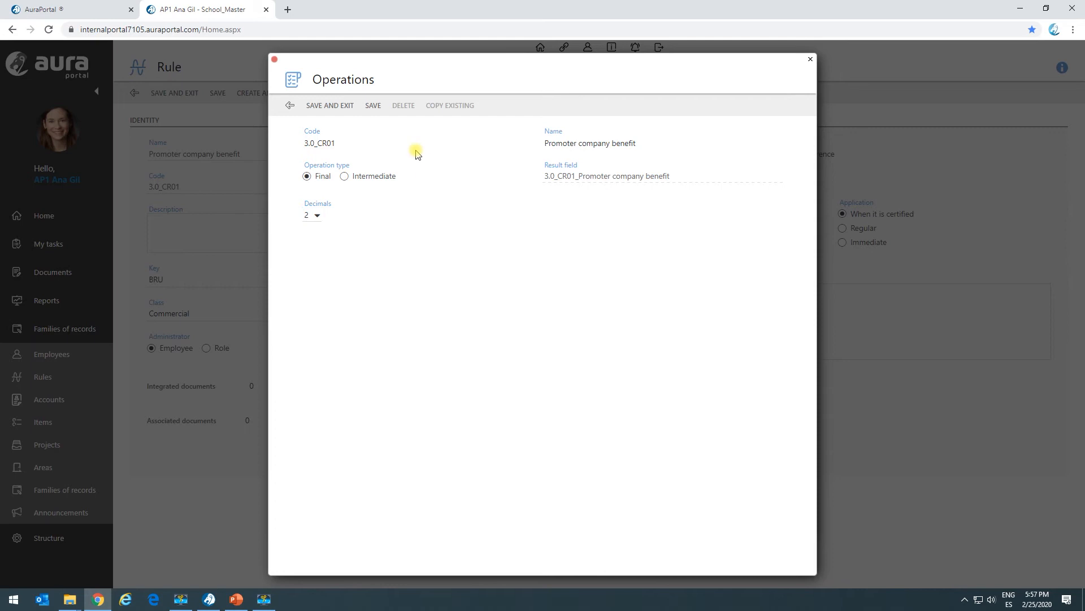
{"action": "left_click", "coordinate": [374, 111]}
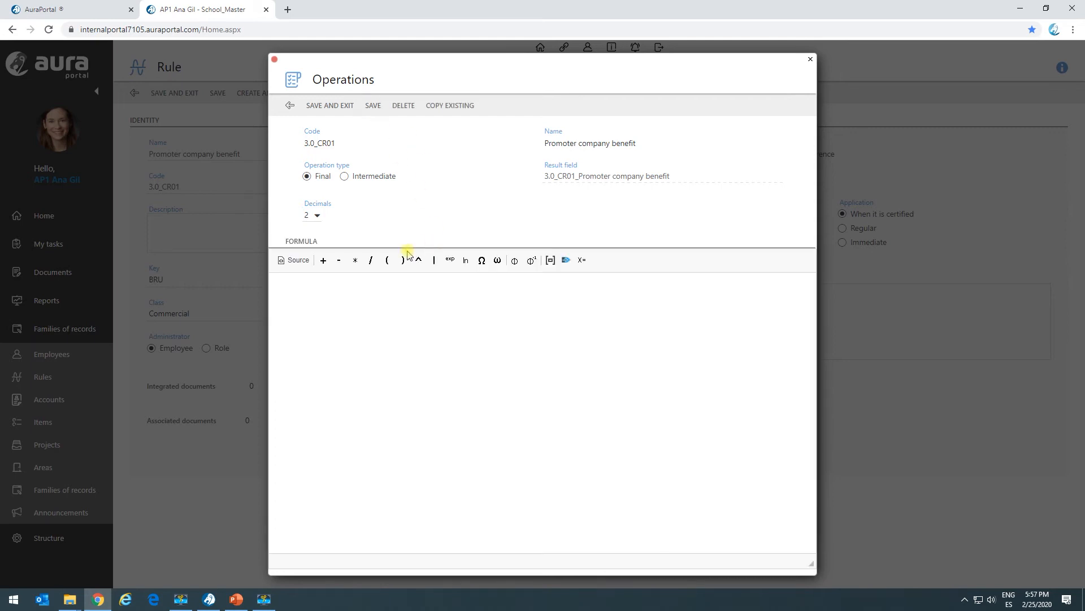
Step: Start the final operation's formula with the dictionary term Property price
{"action": "key", "text": "alt+Tab"}
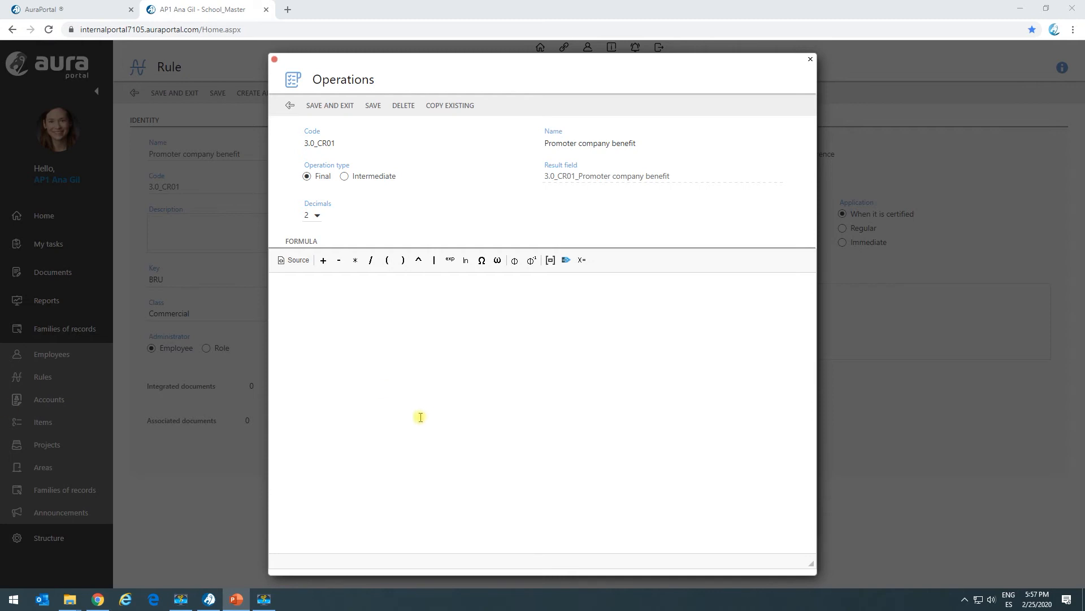
{"action": "left_click", "coordinate": [384, 356]}
{"action": "left_click", "coordinate": [550, 260]}
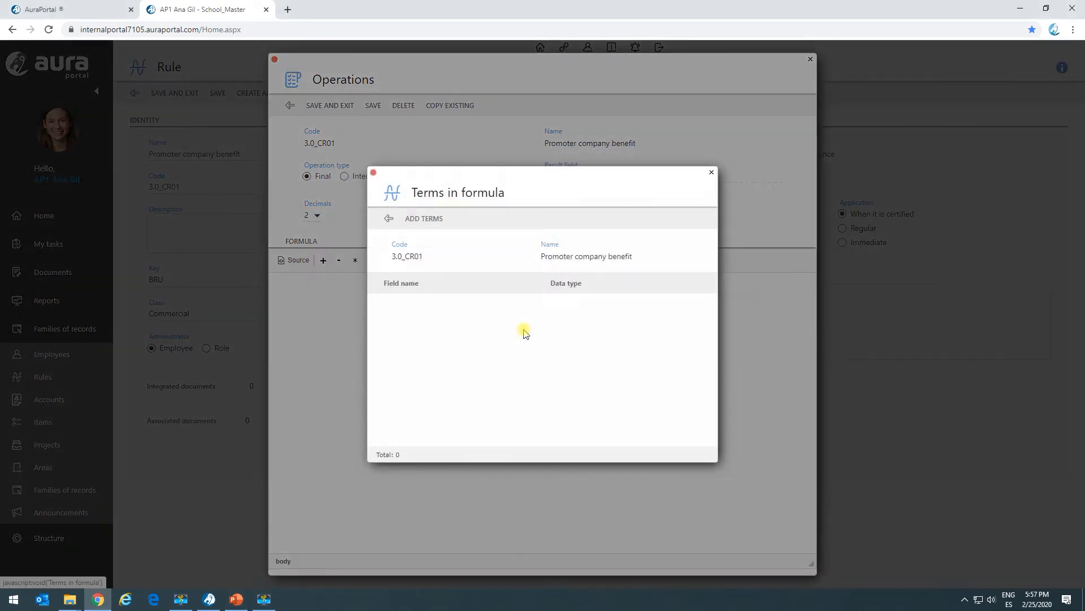
{"action": "left_click", "coordinate": [425, 225]}
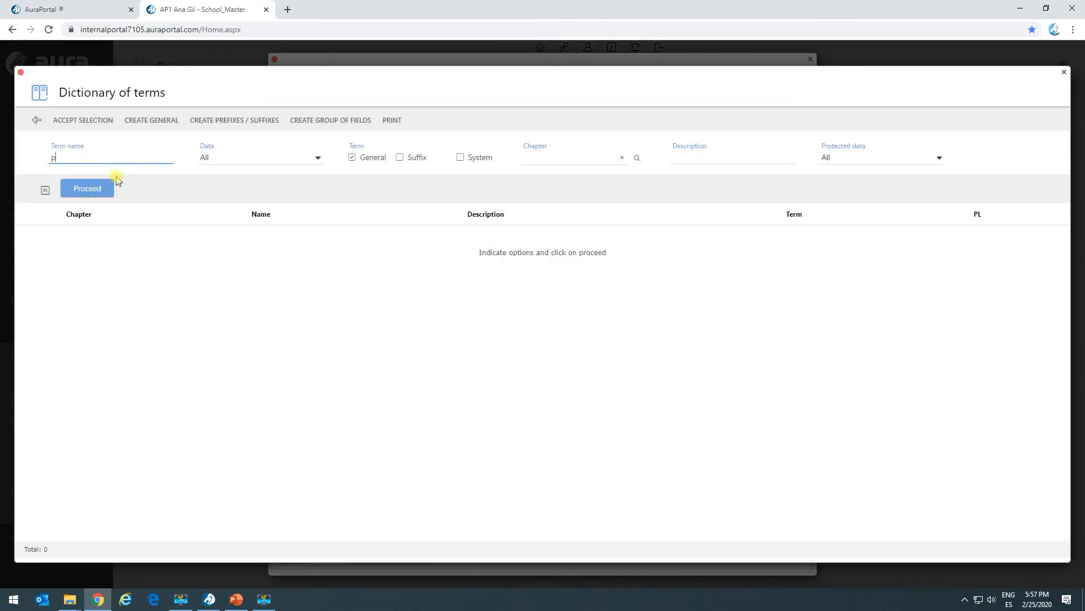
{"action": "key", "text": "Return"}
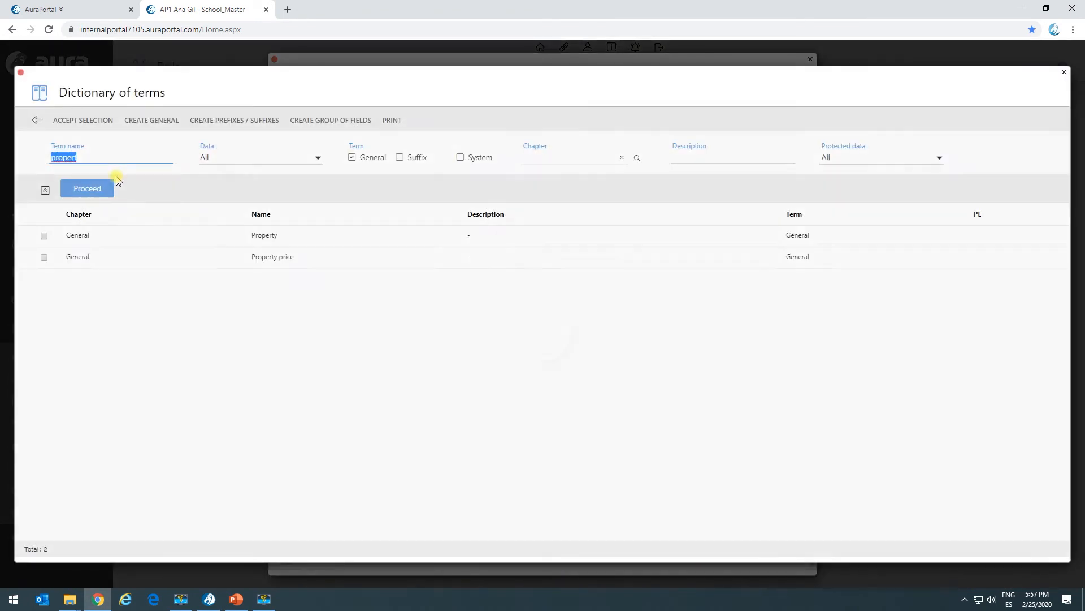
{"action": "left_click", "coordinate": [44, 258]}
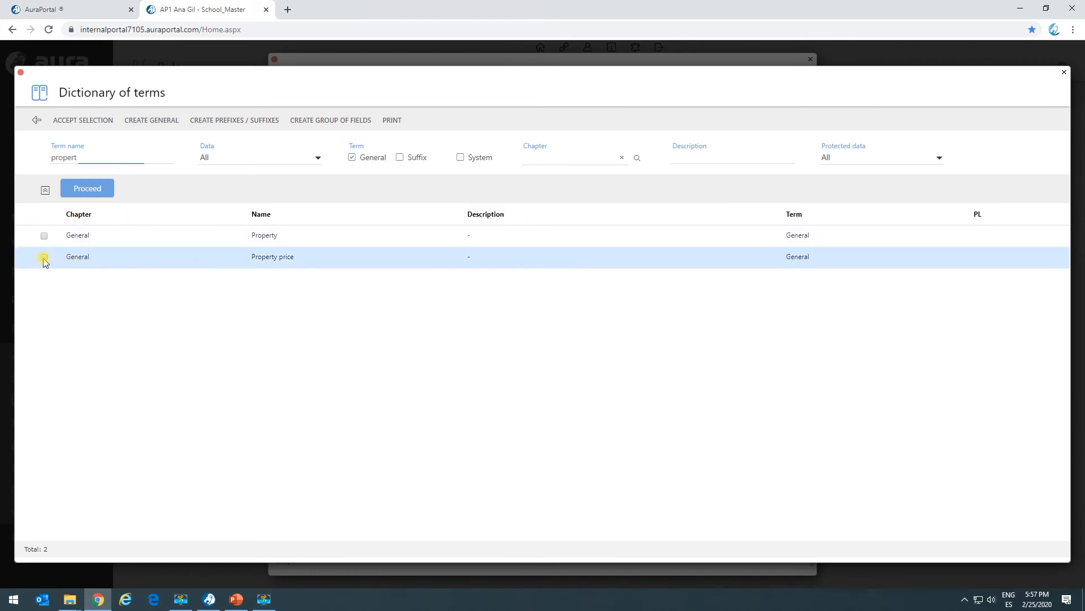
{"action": "left_click", "coordinate": [90, 120]}
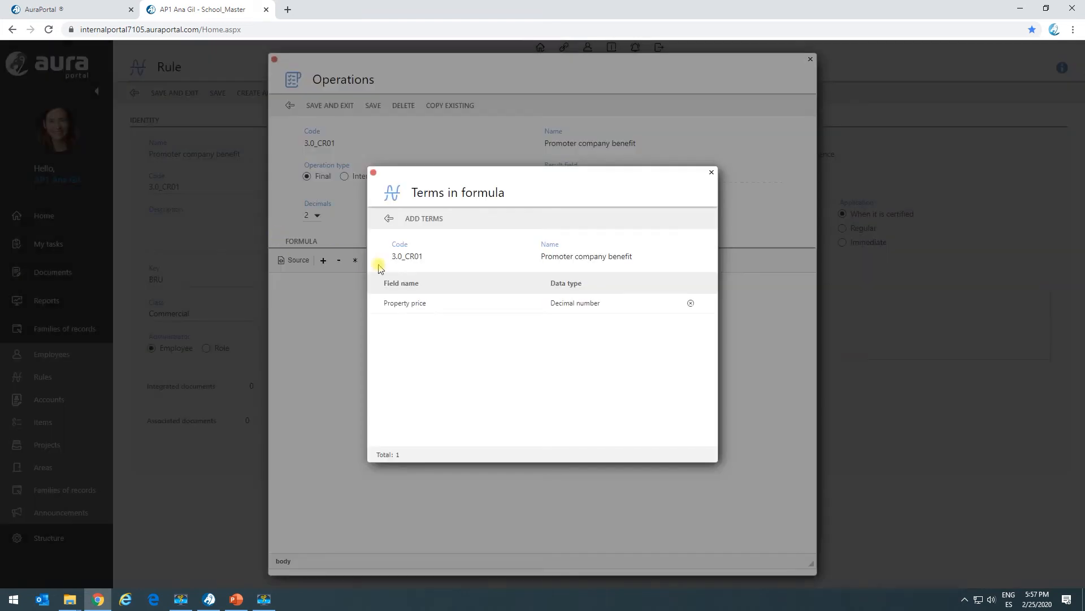
{"action": "double_click", "coordinate": [434, 305]}
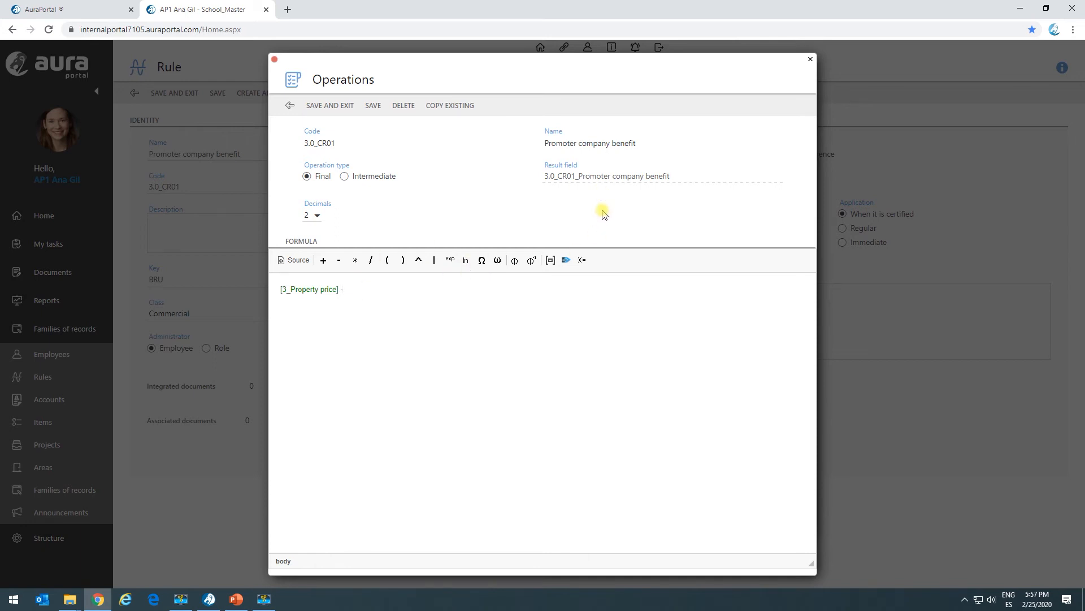
Step: Subtract the intermediate variable "Real state agent benefit calculation" in the formula, then save and close the operation
{"action": "left_click", "coordinate": [582, 261]}
{"action": "double_click", "coordinate": [471, 304]}
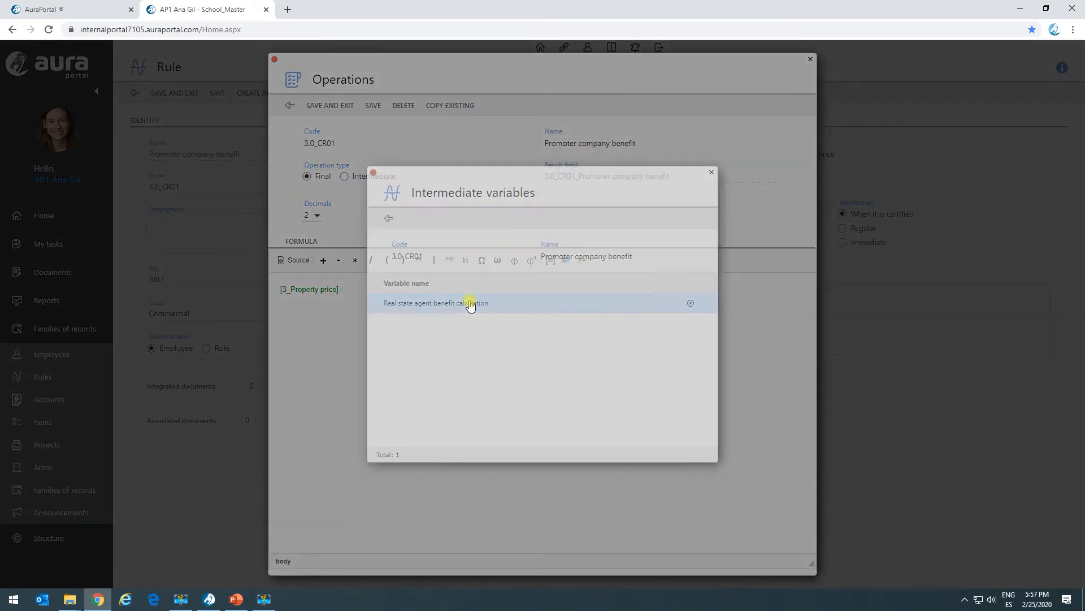
{"action": "left_click", "coordinate": [343, 290]}
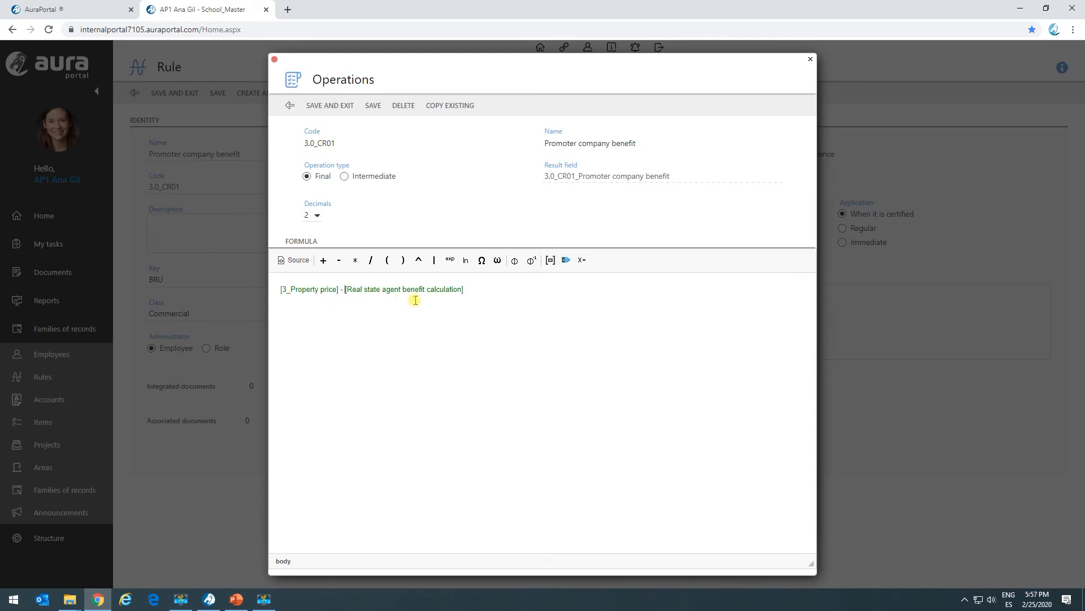
{"action": "left_click", "coordinate": [331, 108]}
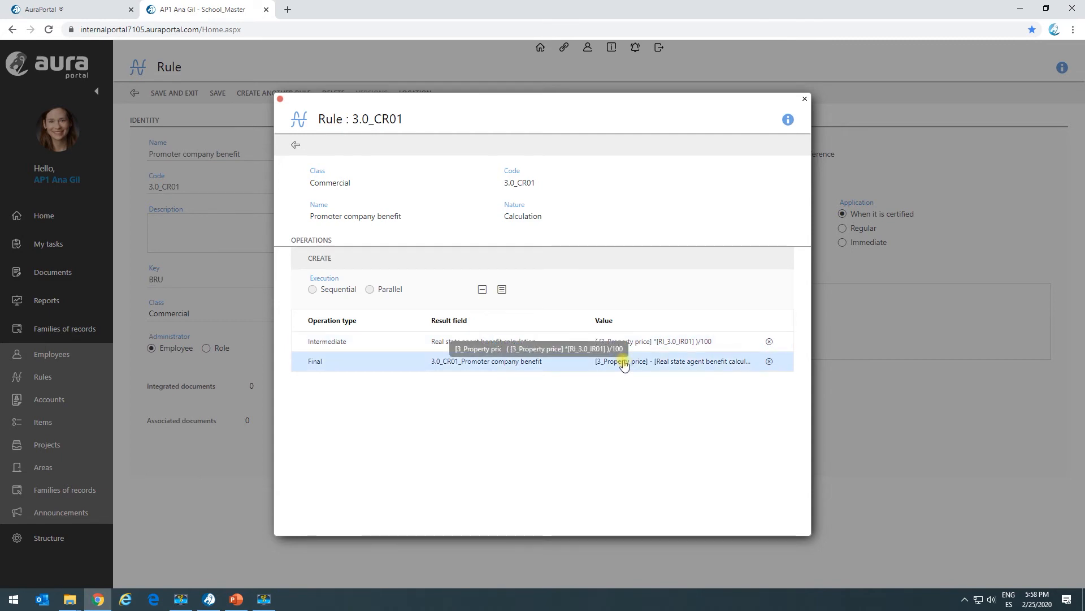
Step: Leave the rule's definition, set its application to Immediate, and save and close the rule
{"action": "left_click", "coordinate": [297, 145]}
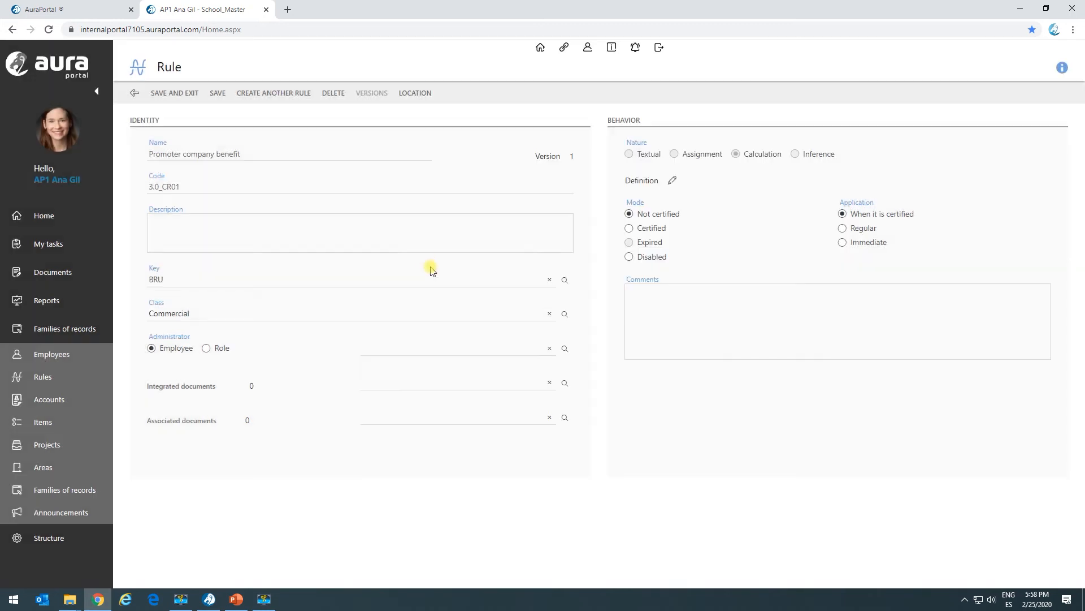
{"action": "left_click", "coordinate": [843, 243]}
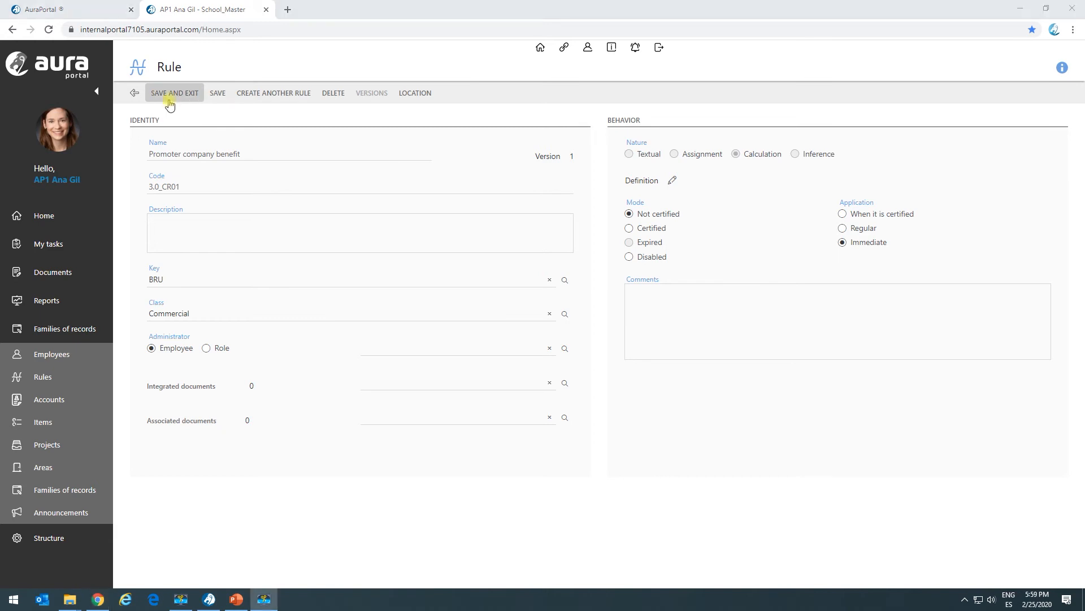
{"action": "left_click", "coordinate": [174, 94]}
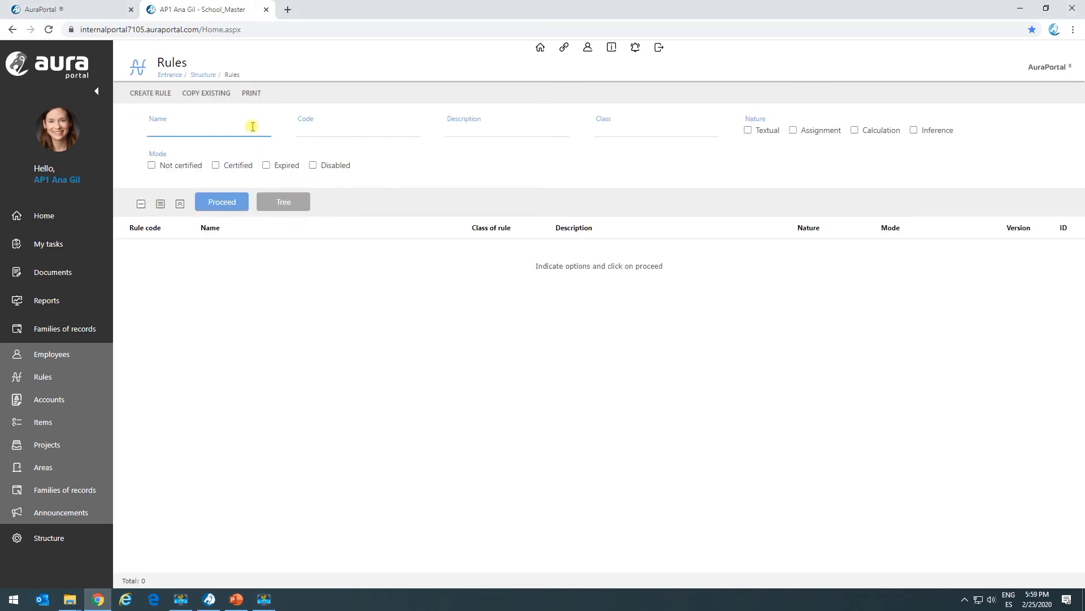
Step: Create a new rule of class Commercial and name it "Interes rate"
{"action": "left_click", "coordinate": [162, 92]}
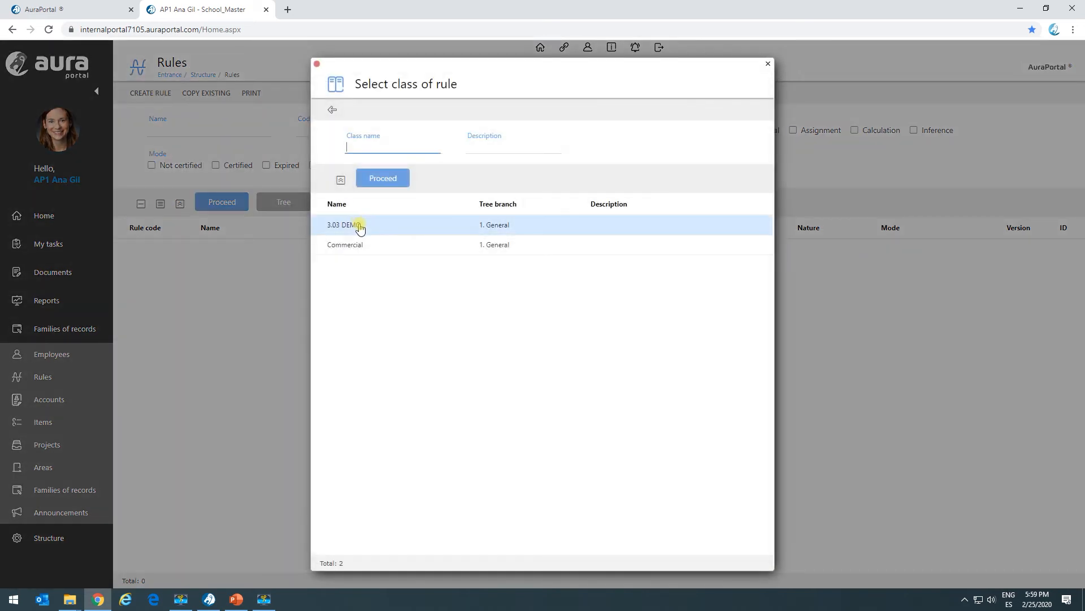
{"action": "double_click", "coordinate": [358, 247]}
{"action": "left_click", "coordinate": [201, 158]}
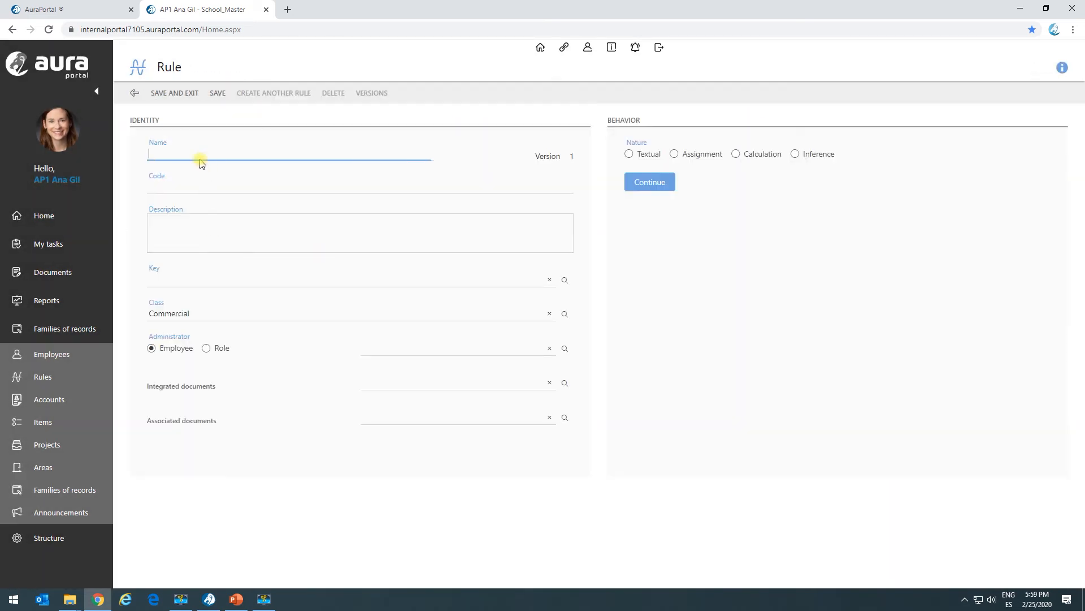
{"action": "key", "text": "alt+Tab"}
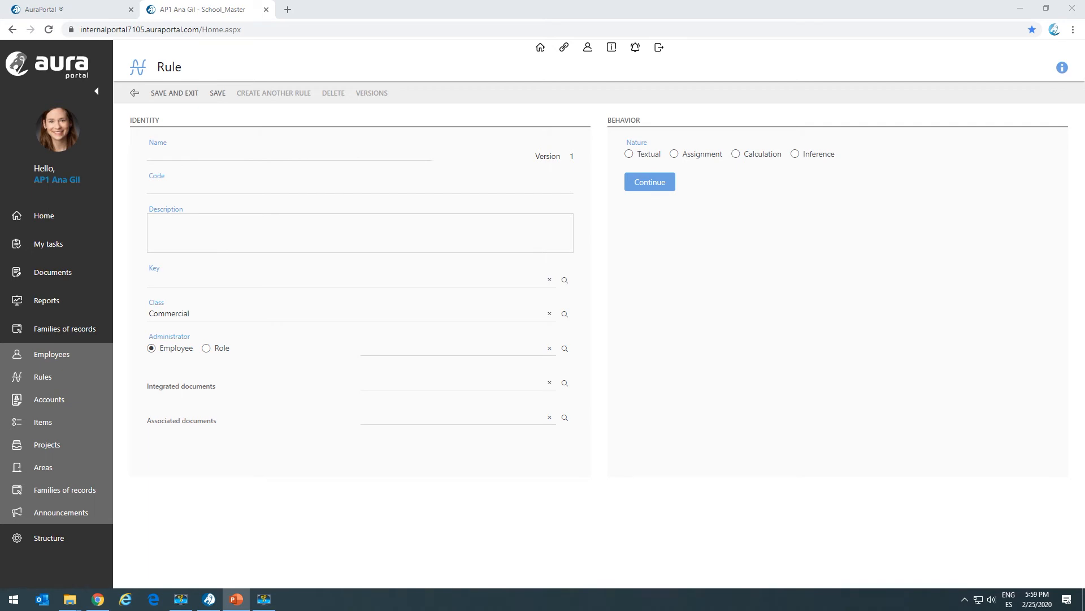
{"action": "left_click", "coordinate": [175, 153]}
{"action": "type", "text": "Interes rate"}
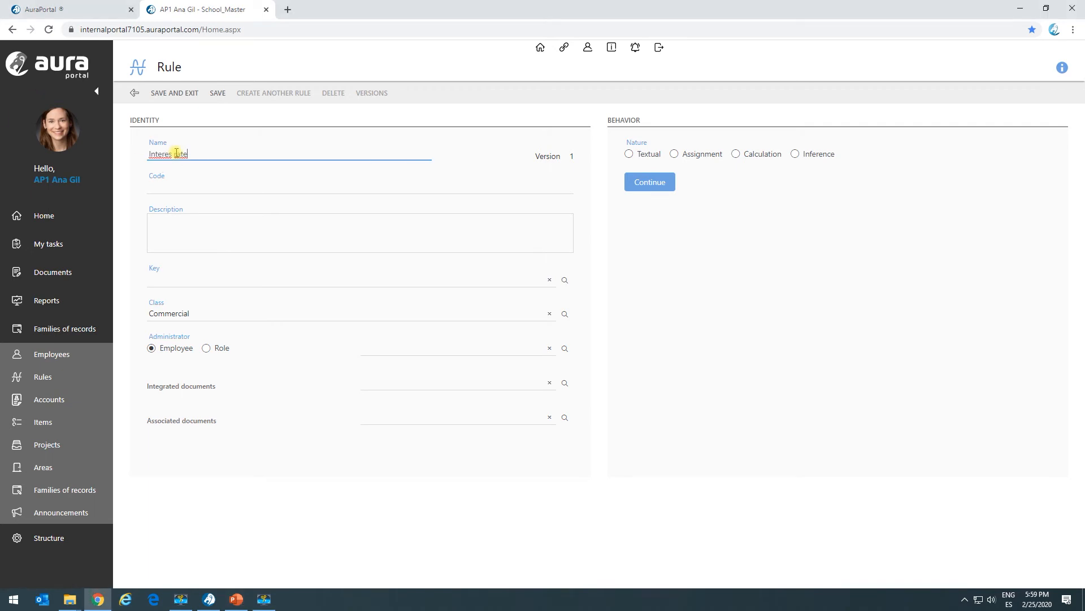
{"action": "key", "text": "alt+Tab"}
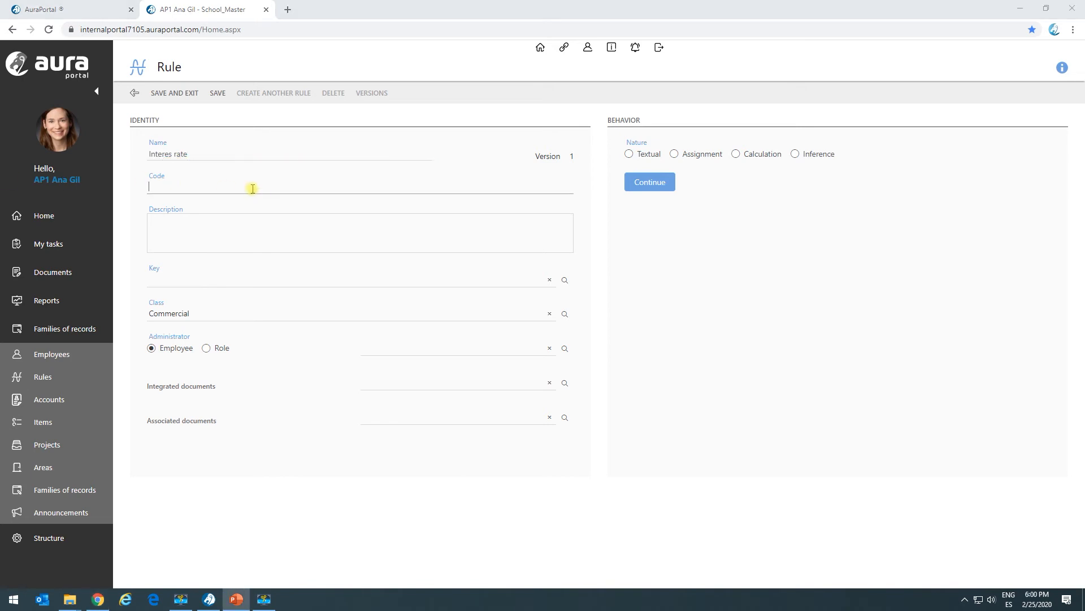
Step: Set the rule's code to 3.0_AR01 and assign it the key BRU
{"action": "left_click", "coordinate": [192, 185]}
{"action": "type", "text": "3.0_RA01"}
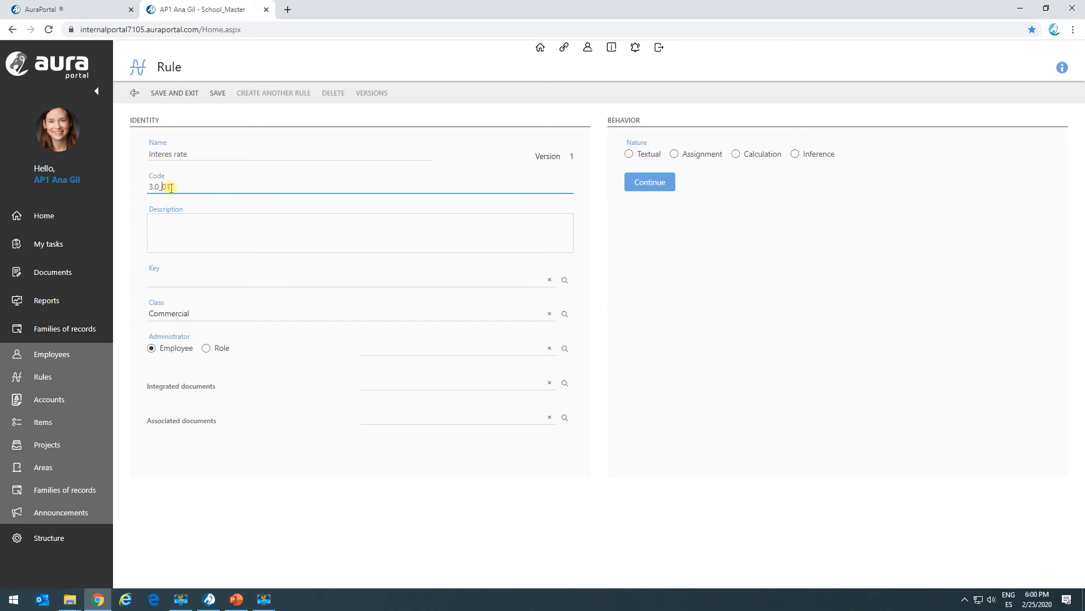
{"action": "left_click", "coordinate": [204, 279]}
{"action": "left_click", "coordinate": [564, 280]}
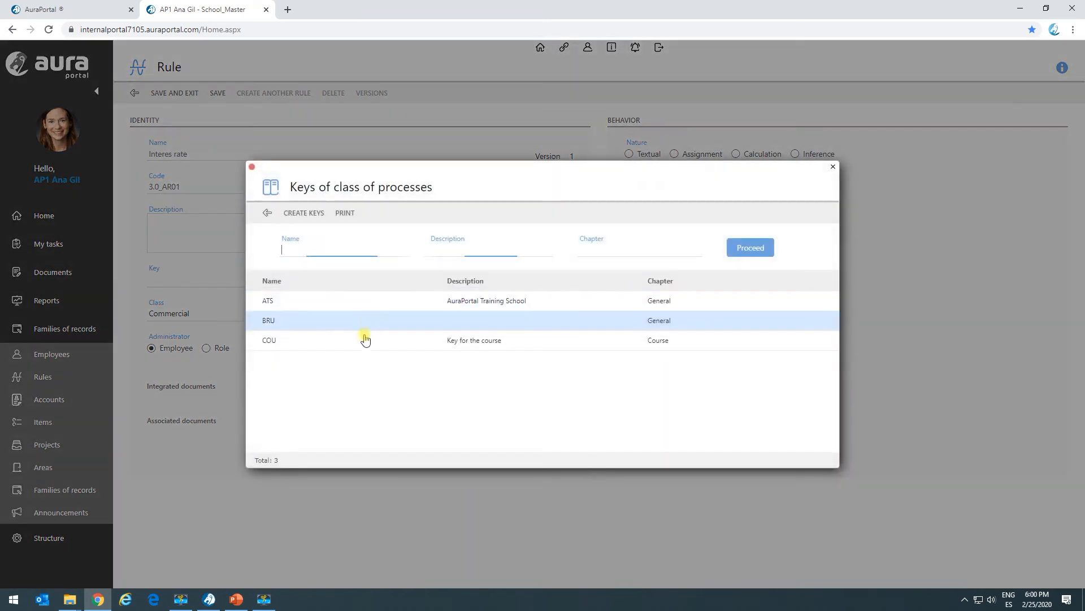
{"action": "left_click", "coordinate": [362, 329]}
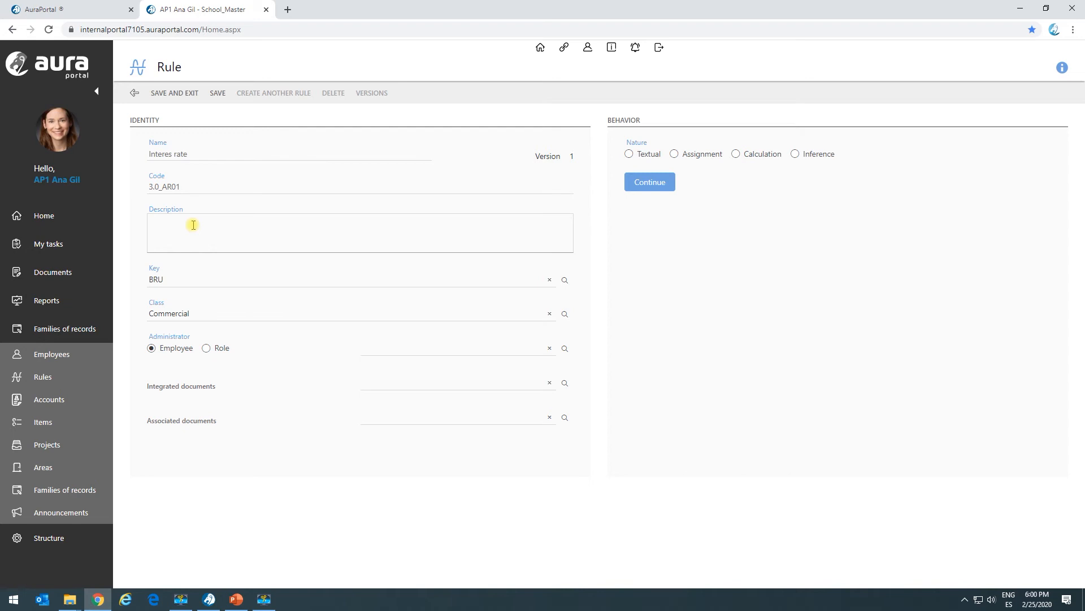
Step: Set the rule's nature to Assignment and open its definition
{"action": "left_click", "coordinate": [675, 155]}
{"action": "left_click", "coordinate": [649, 180]}
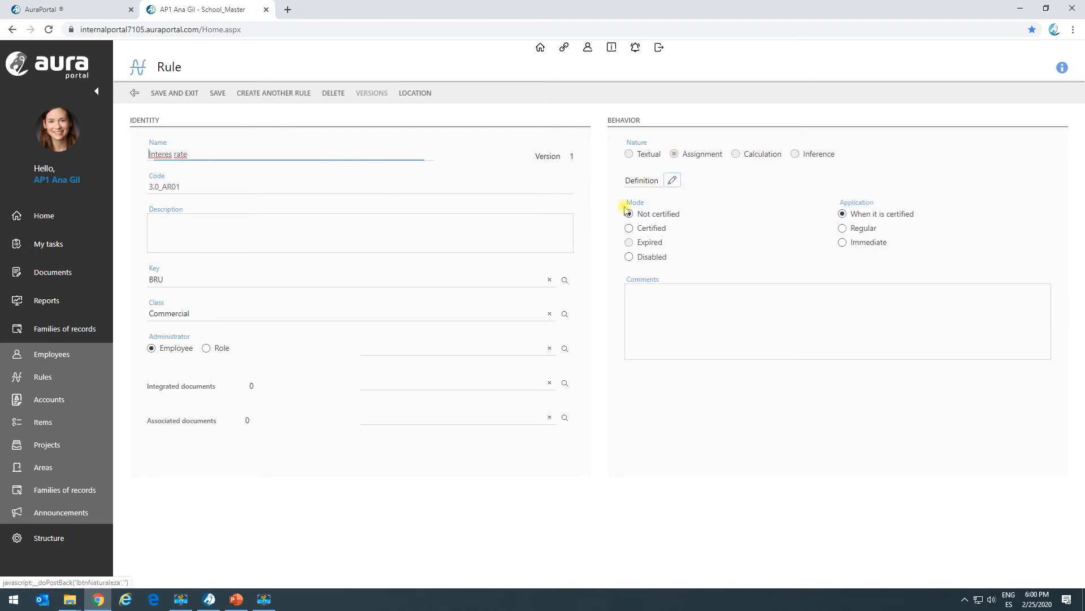
{"action": "left_click", "coordinate": [667, 182]}
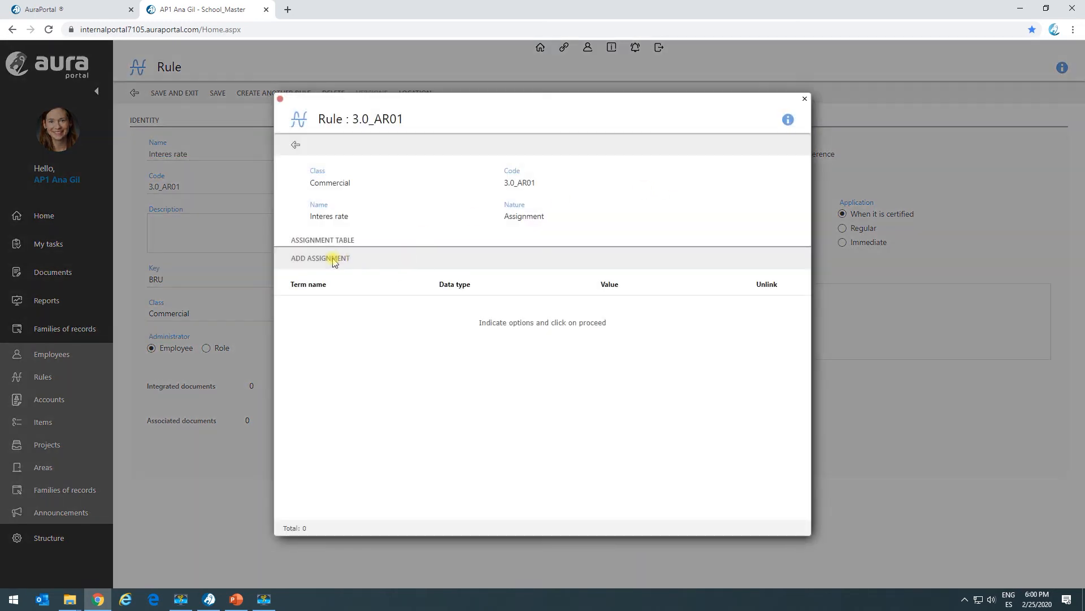
Step: Add an assignment for the dictionary term Interes rate with the value 0.45
{"action": "left_click", "coordinate": [334, 259]}
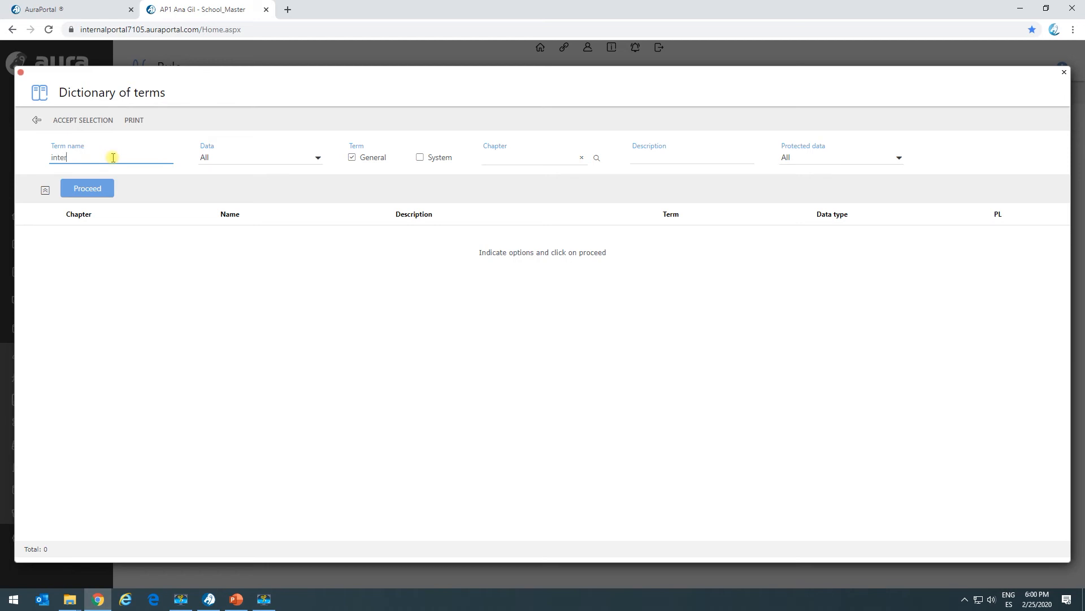
{"action": "key", "text": "Return"}
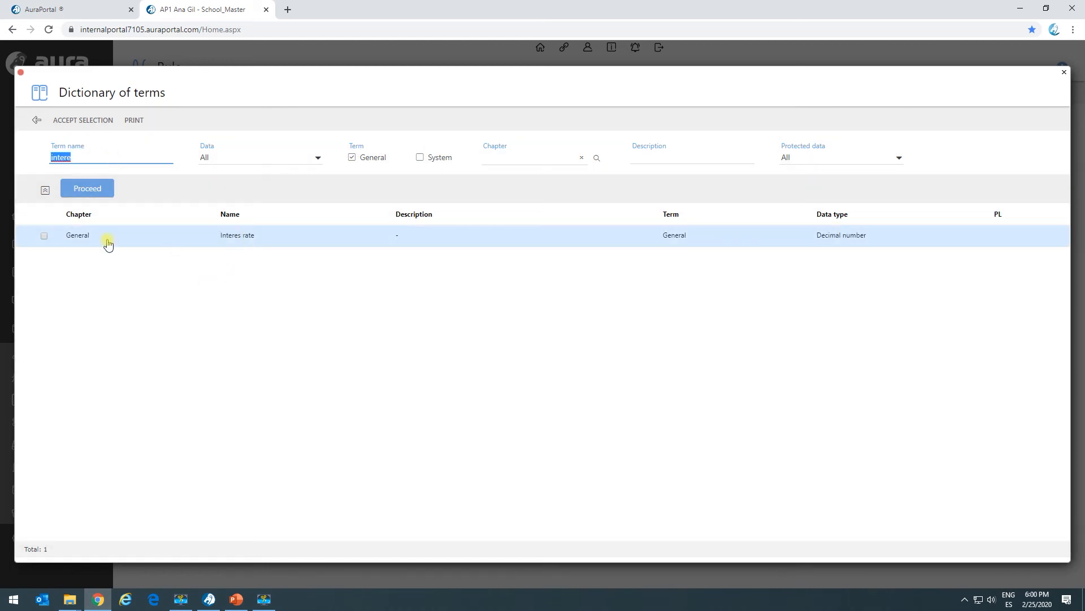
{"action": "left_click", "coordinate": [42, 236]}
{"action": "left_click", "coordinate": [85, 120]}
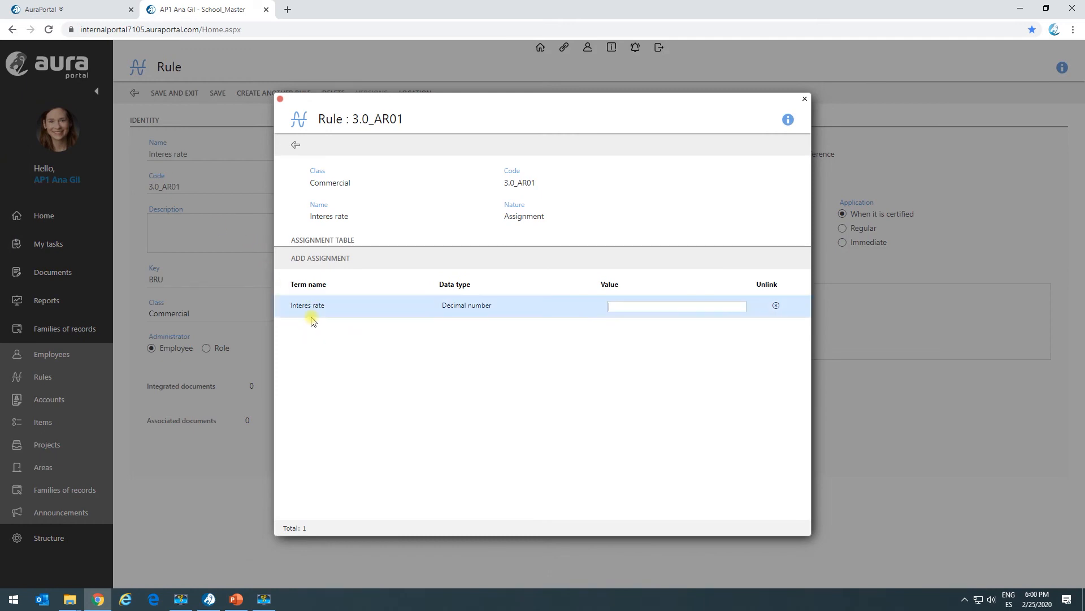
{"action": "left_click", "coordinate": [684, 305]}
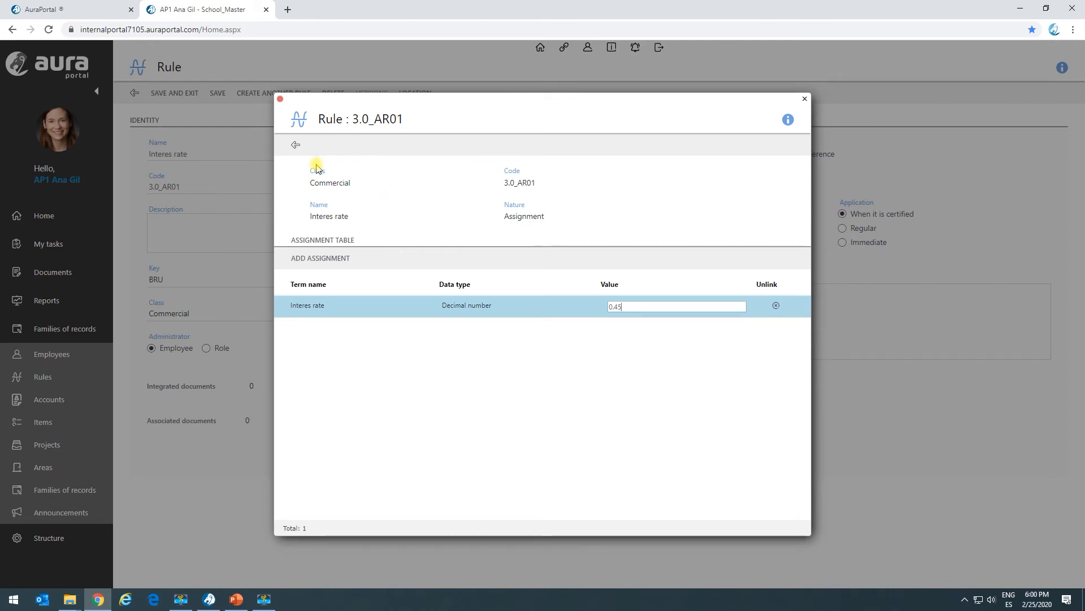
Step: Leave the assignment definition, set the Interes rate rule's application to Immediate, and save and close the rule
{"action": "left_click", "coordinate": [292, 147]}
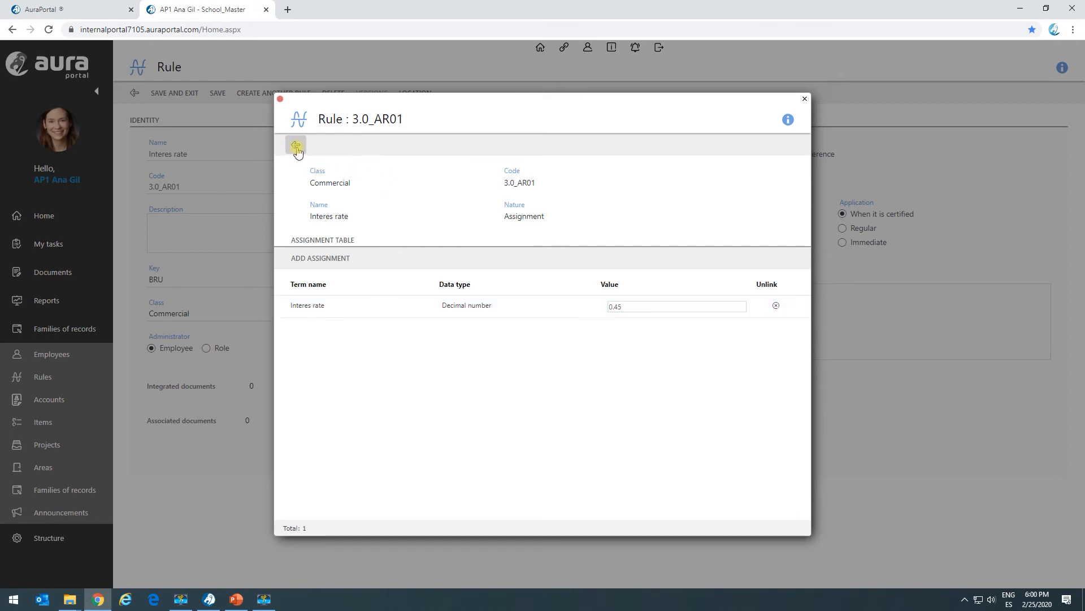
{"action": "left_click", "coordinate": [298, 149]}
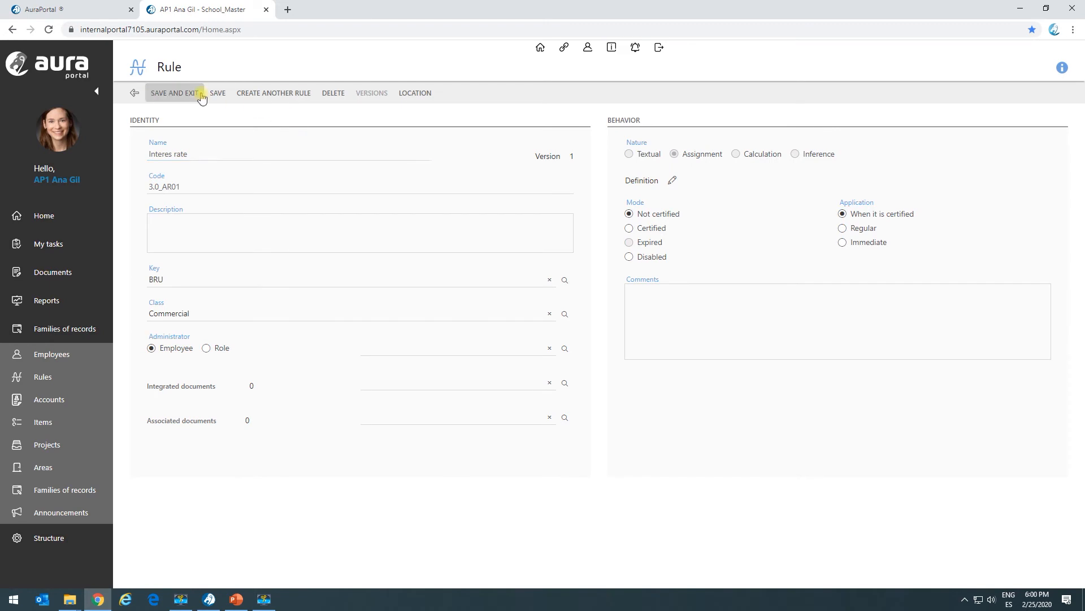
{"action": "left_click", "coordinate": [843, 242]}
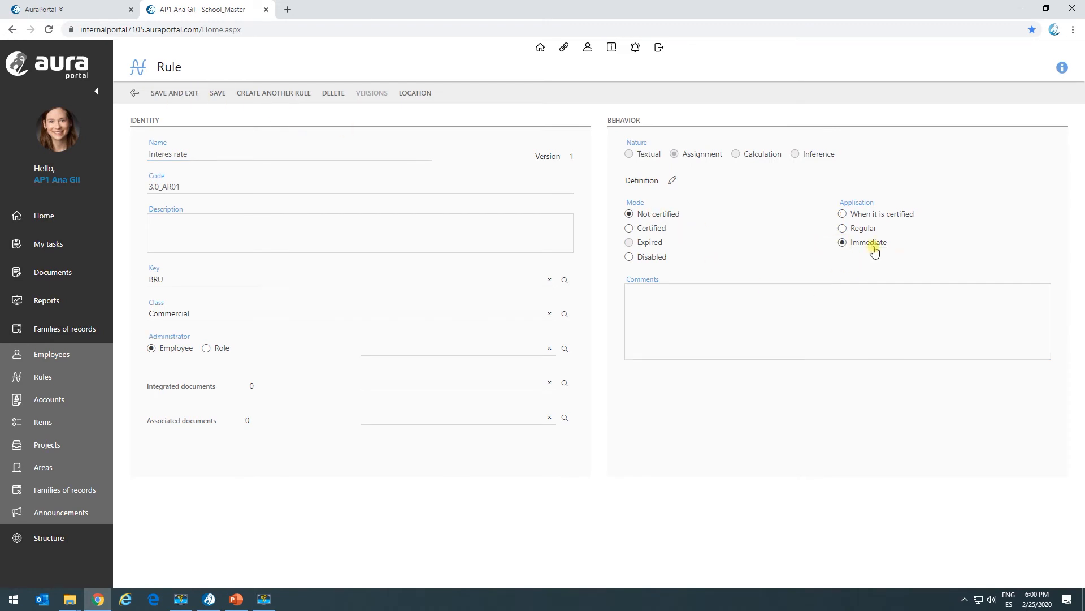
{"action": "left_click", "coordinate": [188, 95]}
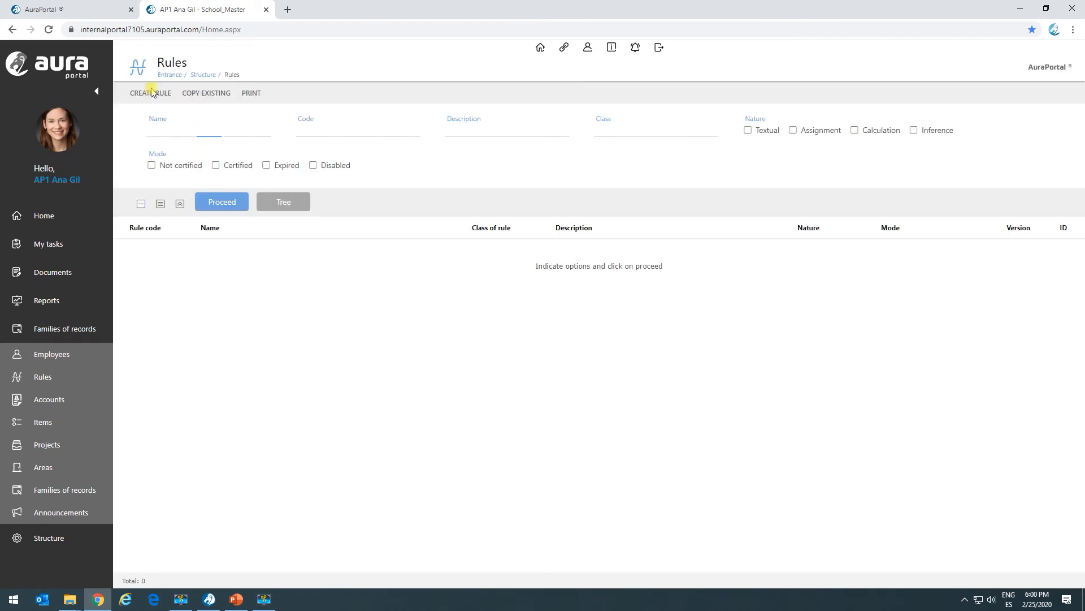
Step: Create a new rule of class Commercial and name it Monthly fee
{"action": "left_click", "coordinate": [152, 92]}
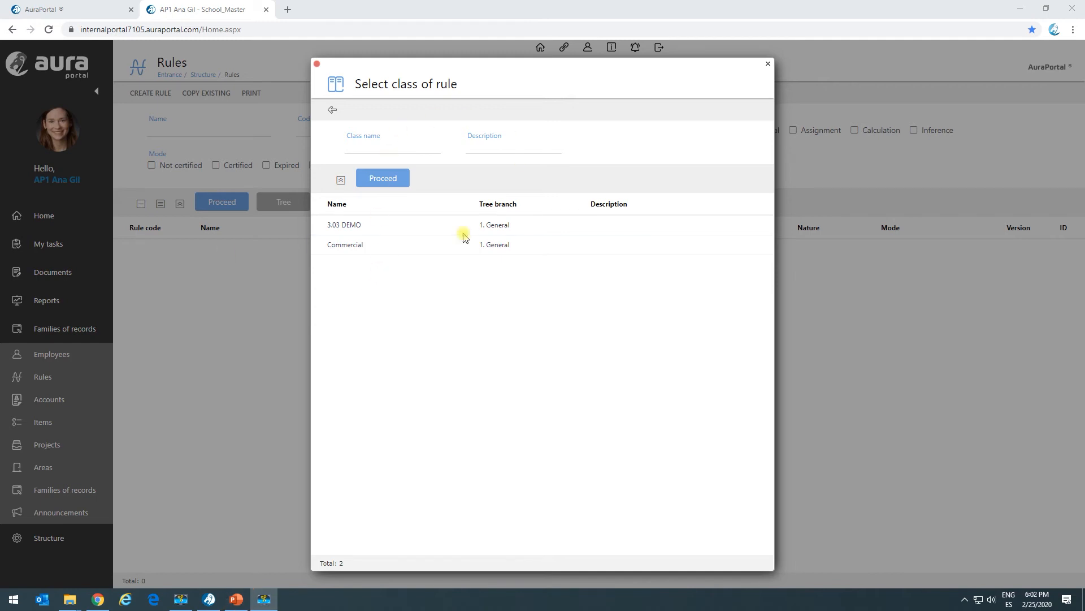
{"action": "left_click", "coordinate": [351, 246]}
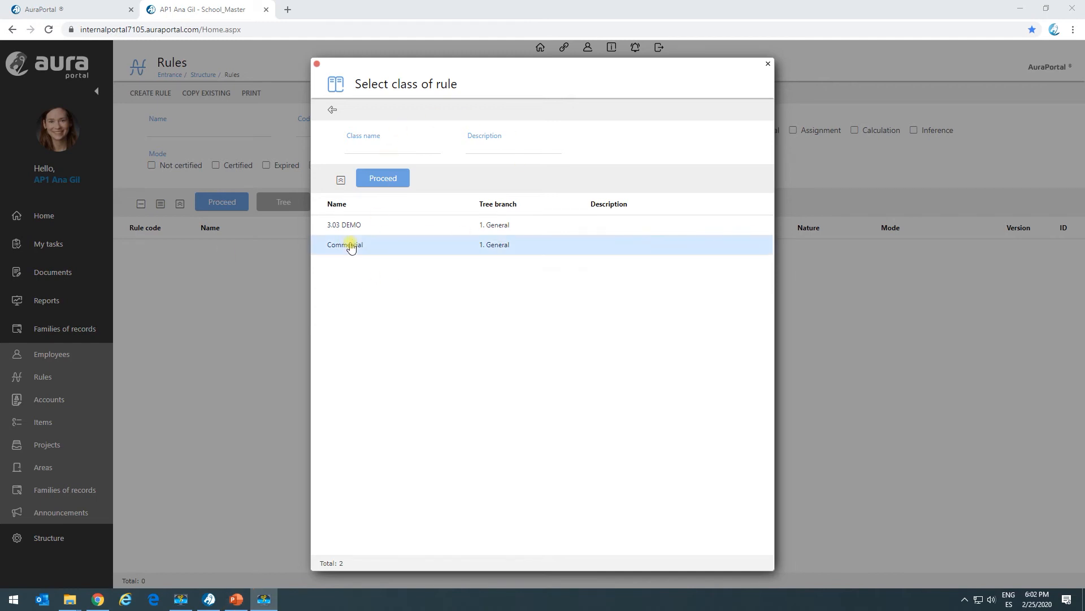
{"action": "left_click", "coordinate": [184, 153]}
{"action": "type", "text": "Monthly fee"}
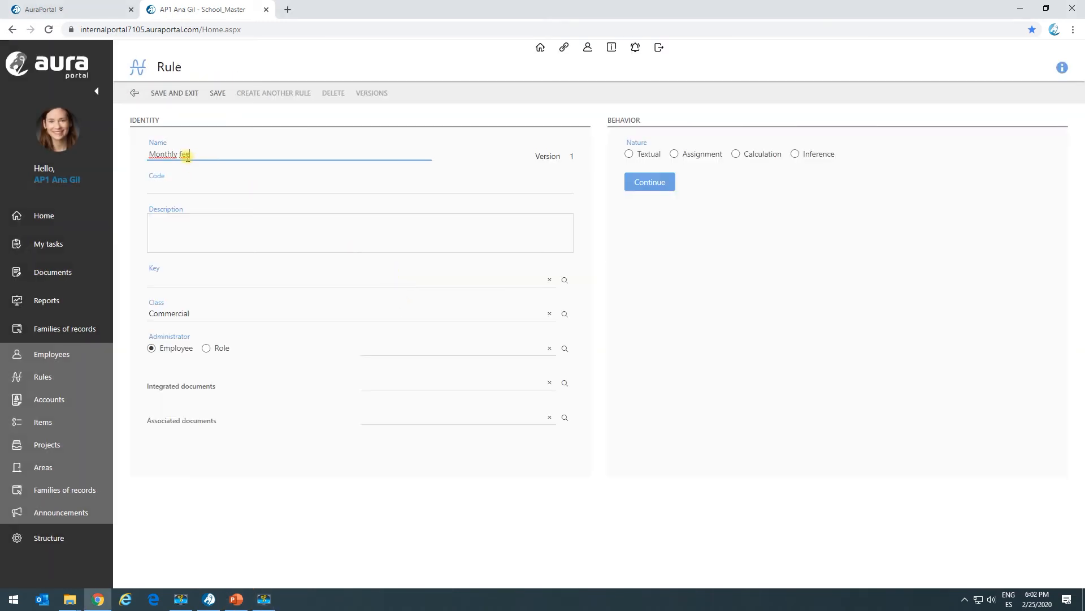
{"action": "key", "text": "alt+Tab"}
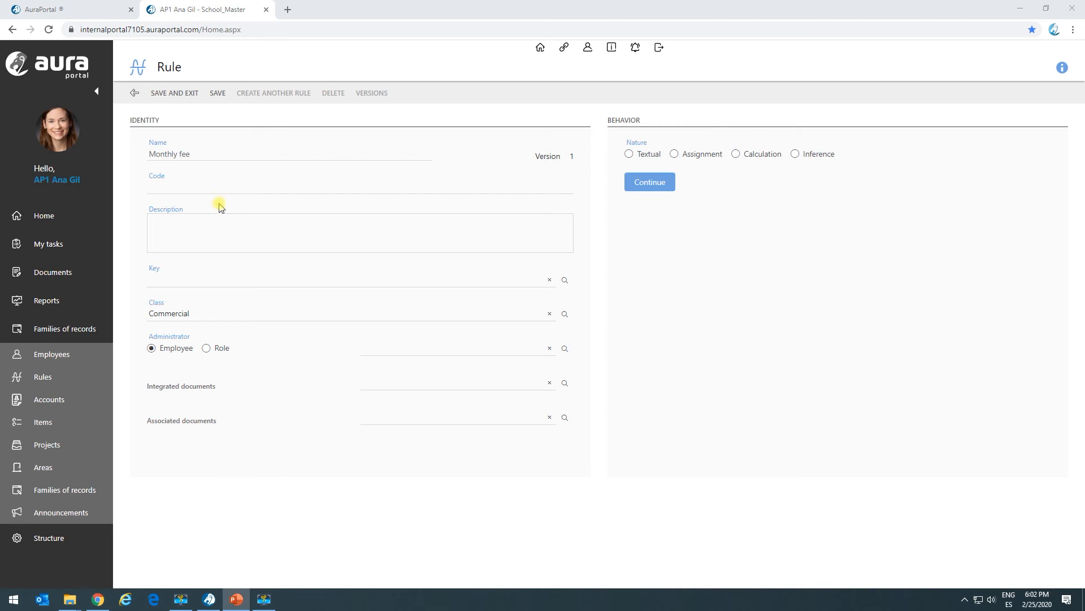
Step: Set the rule's code to 3.0_CR02 and assign it the key BRU
{"action": "left_click", "coordinate": [214, 182]}
{"action": "type", "text": "3.0_RC02"}
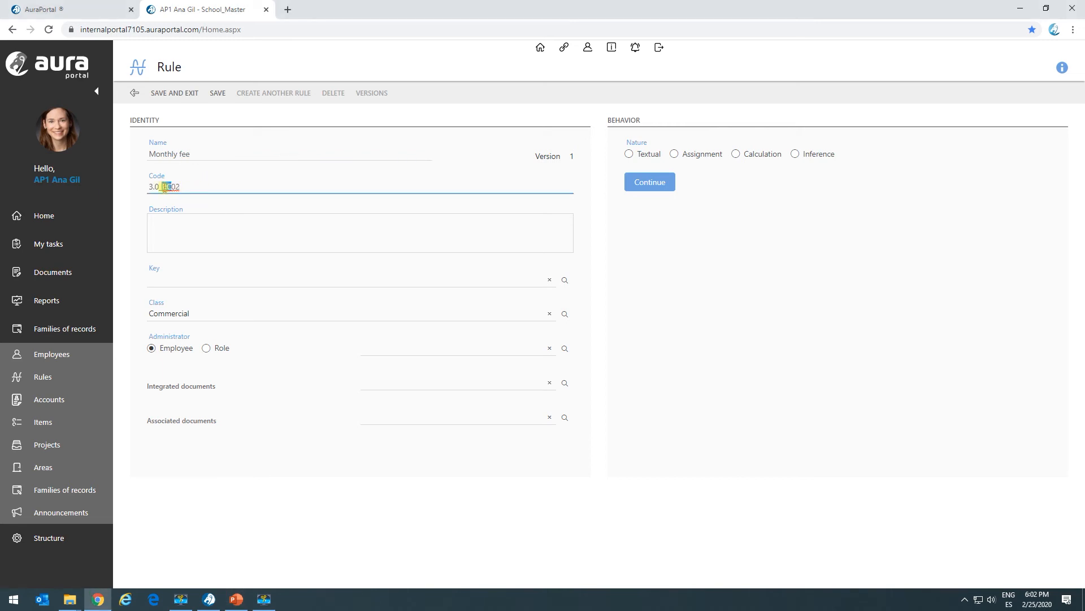
{"action": "type", "text": "R"}
{"action": "left_click", "coordinate": [193, 276]}
{"action": "left_click", "coordinate": [564, 280]}
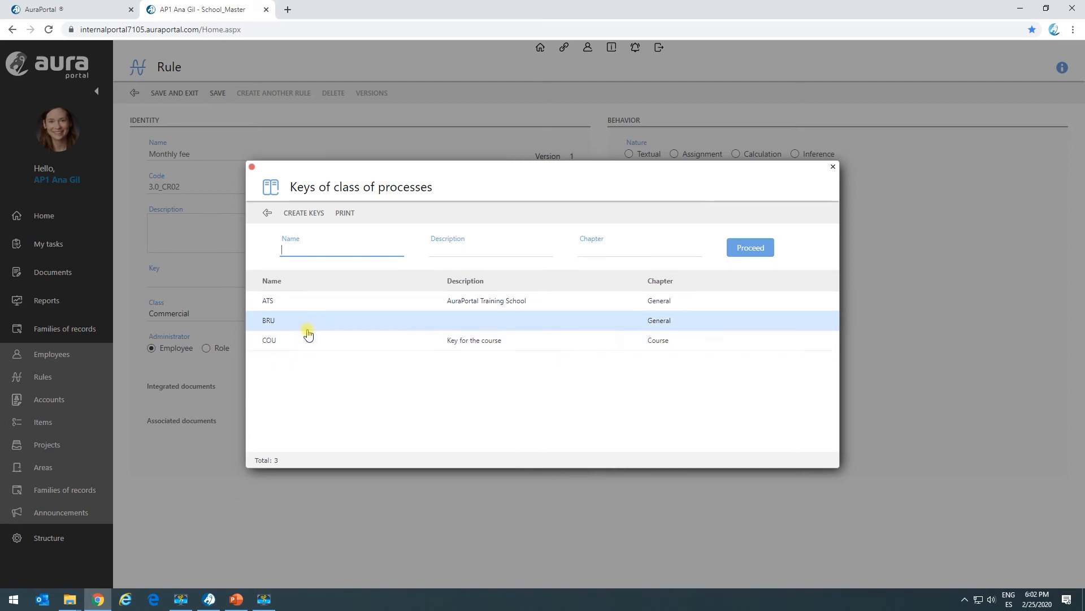
{"action": "left_click", "coordinate": [308, 333]}
Step: Set the Monthly fee rule's nature to Calculation and open its definition
{"action": "left_click", "coordinate": [758, 158]}
{"action": "left_click", "coordinate": [649, 181]}
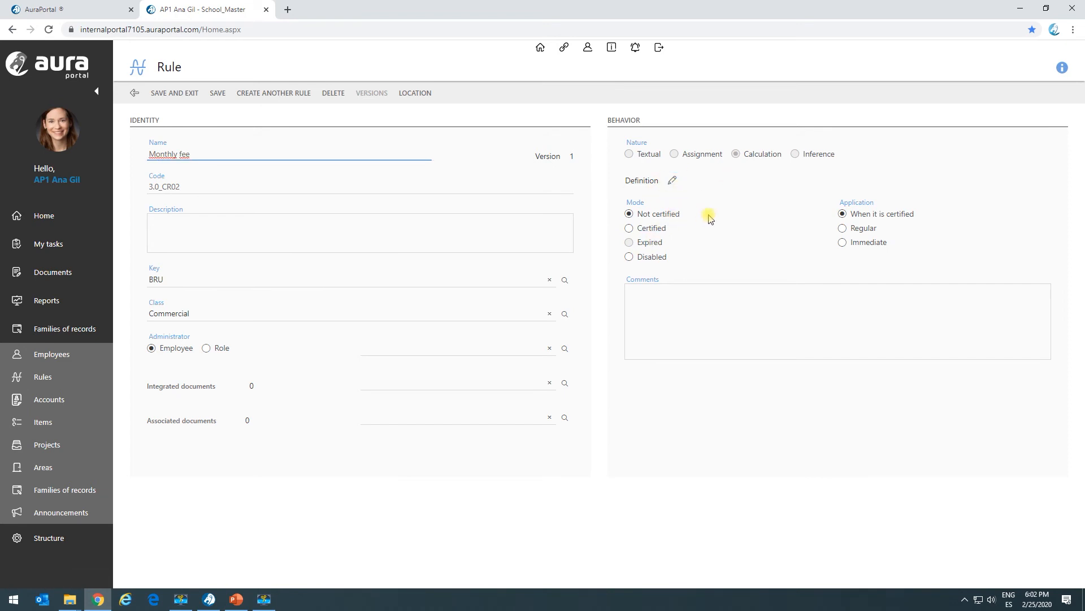
{"action": "left_click", "coordinate": [672, 181]}
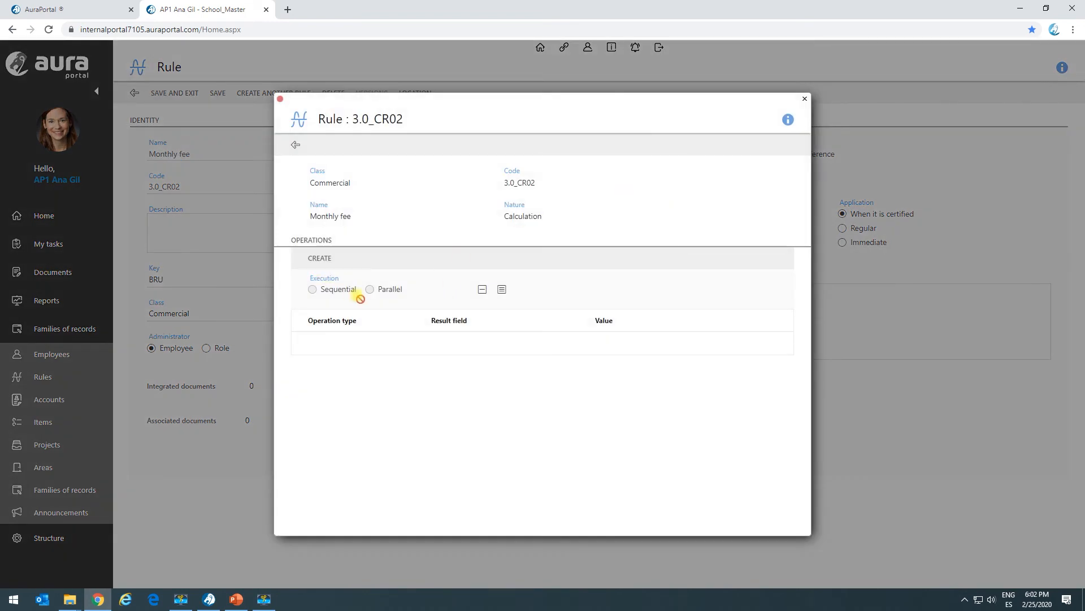
Step: Create a Final operation with 2 decimals for the Monthly fee rule and save it
{"action": "left_click", "coordinate": [315, 260]}
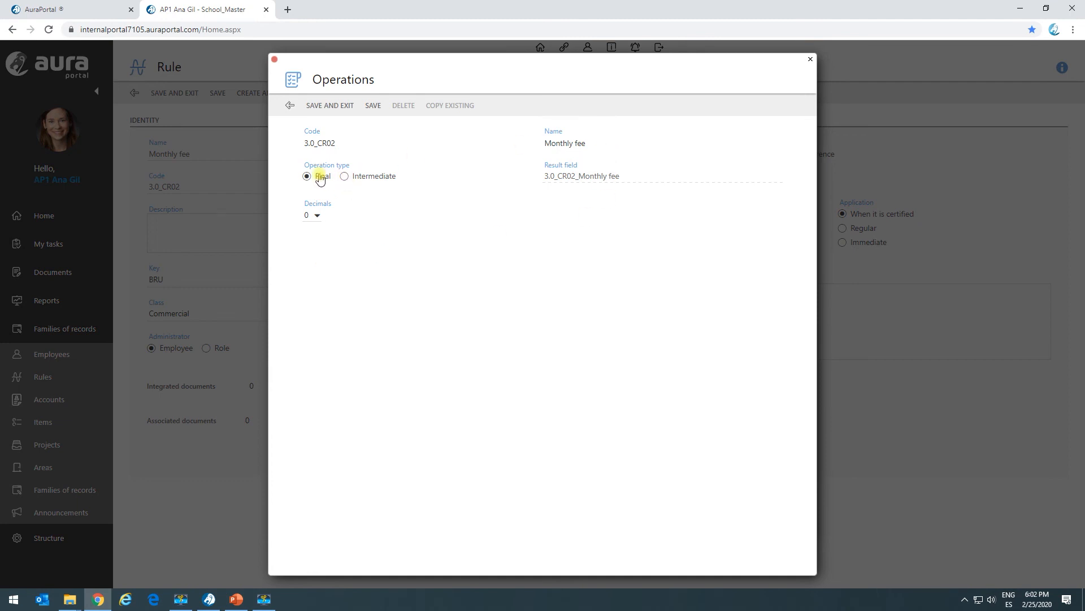
{"action": "left_click", "coordinate": [317, 215]}
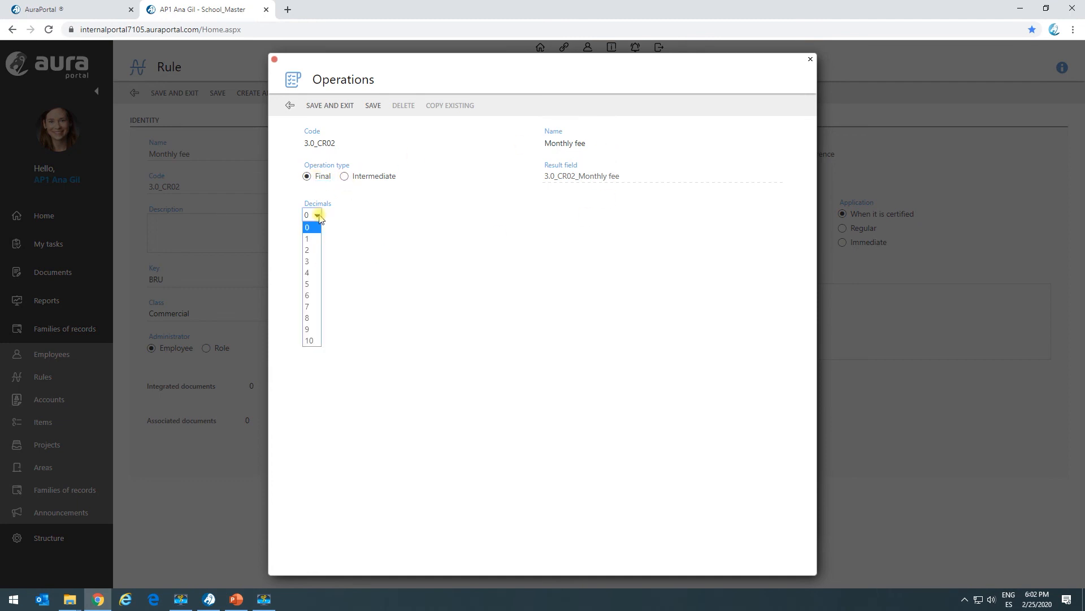
{"action": "left_click", "coordinate": [309, 249]}
{"action": "left_click", "coordinate": [374, 106]}
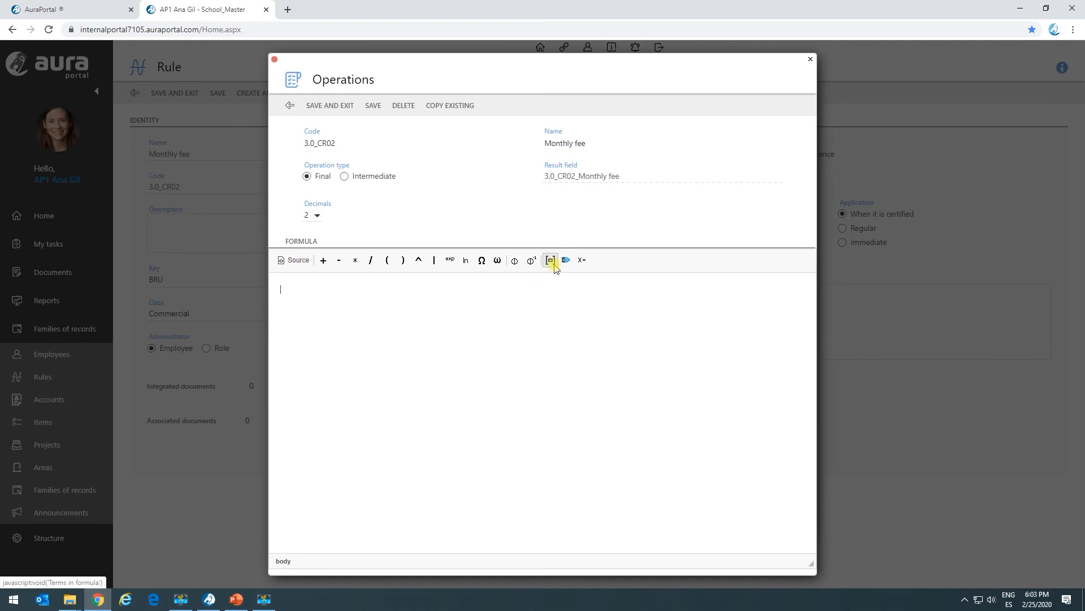
Step: Start the formula with two opening parentheses followed by the dictionary term Property price
{"action": "left_click", "coordinate": [389, 261]}
{"action": "left_click", "coordinate": [389, 261]}
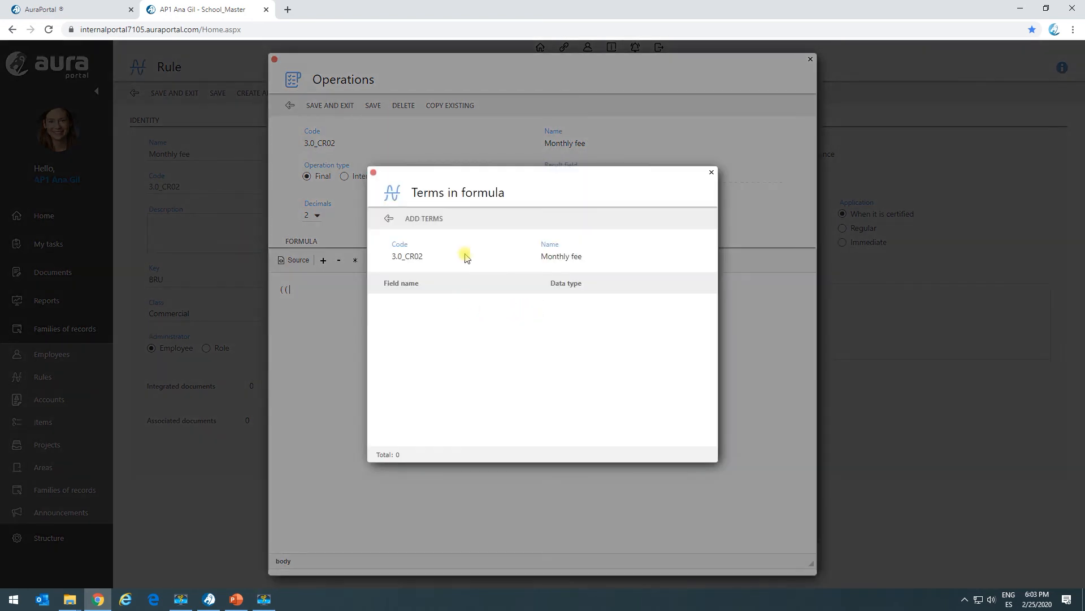
{"action": "left_click", "coordinate": [436, 222]}
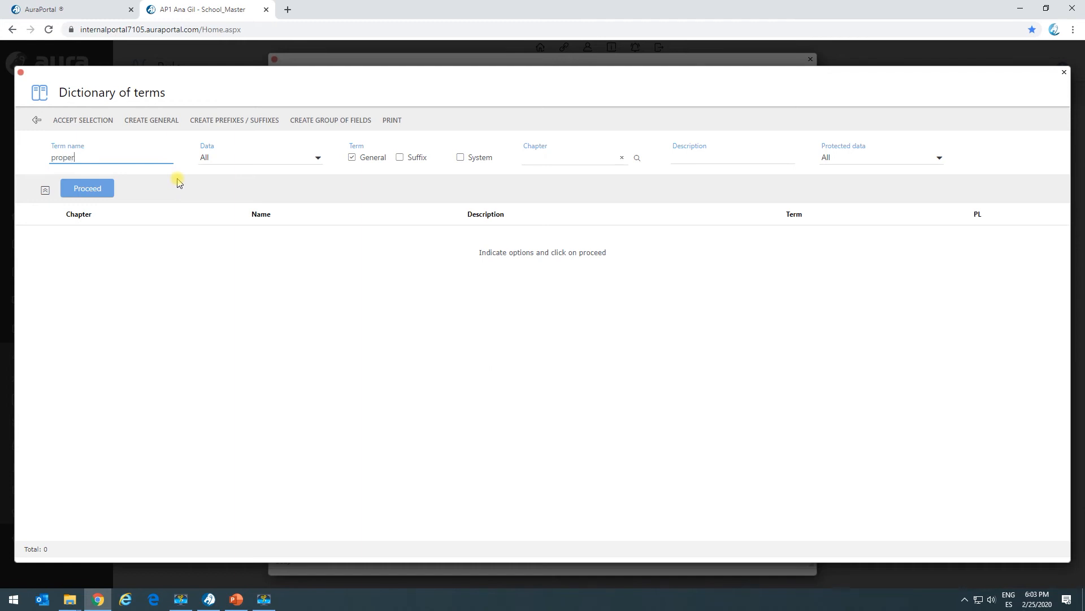
{"action": "key", "text": "Return"}
{"action": "left_click", "coordinate": [45, 257]}
{"action": "left_click", "coordinate": [101, 121]}
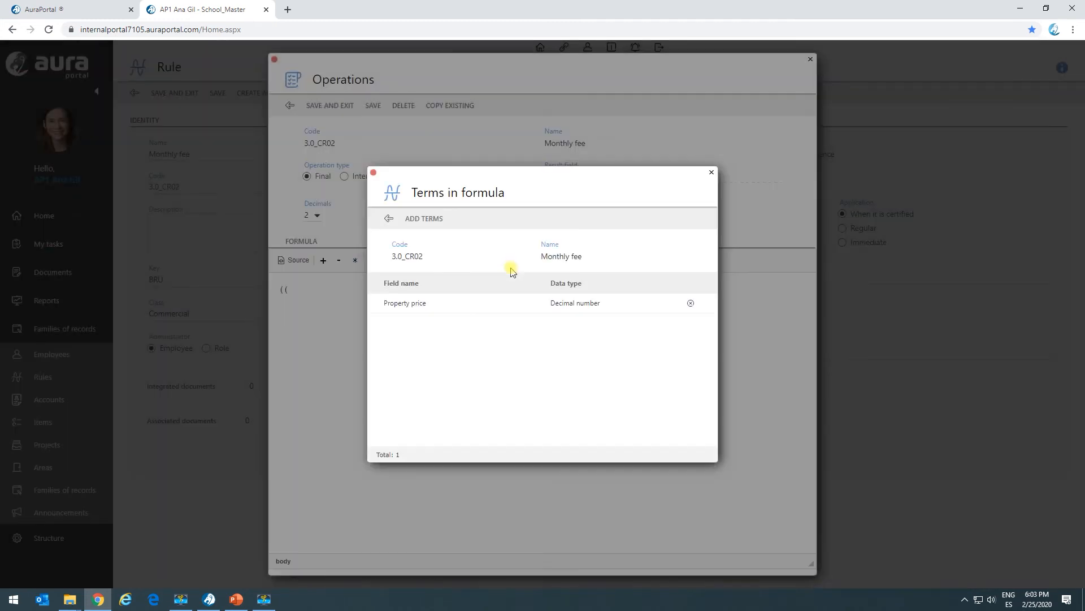
{"action": "double_click", "coordinate": [457, 307]}
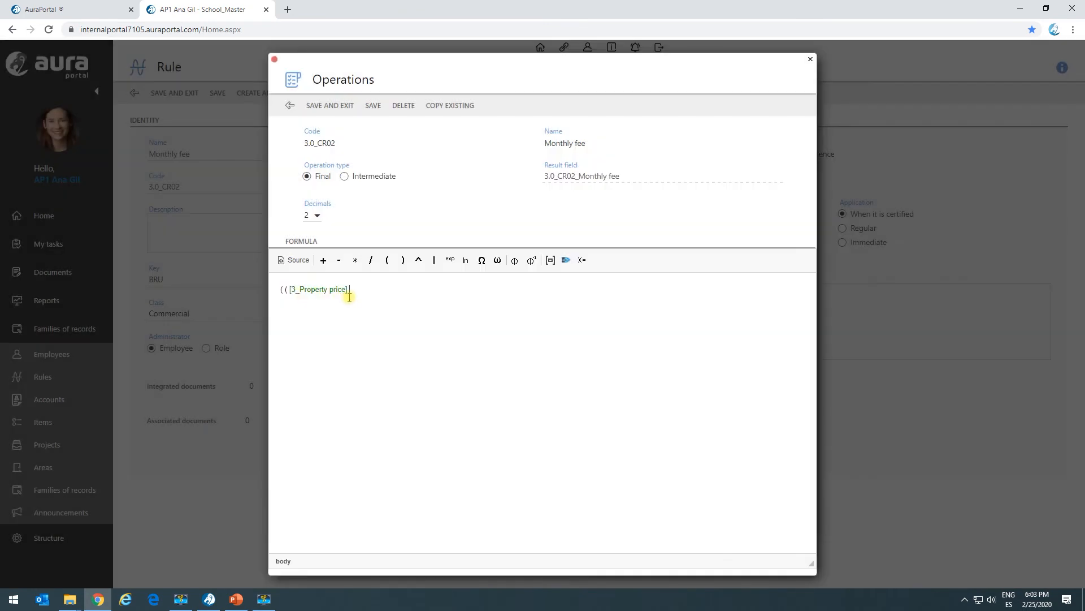
Step: Multiply Property price in the formula by the Interes rate parameter of assignment rule 3.0_AR01
{"action": "left_click", "coordinate": [355, 261]}
{"action": "left_click", "coordinate": [564, 260]}
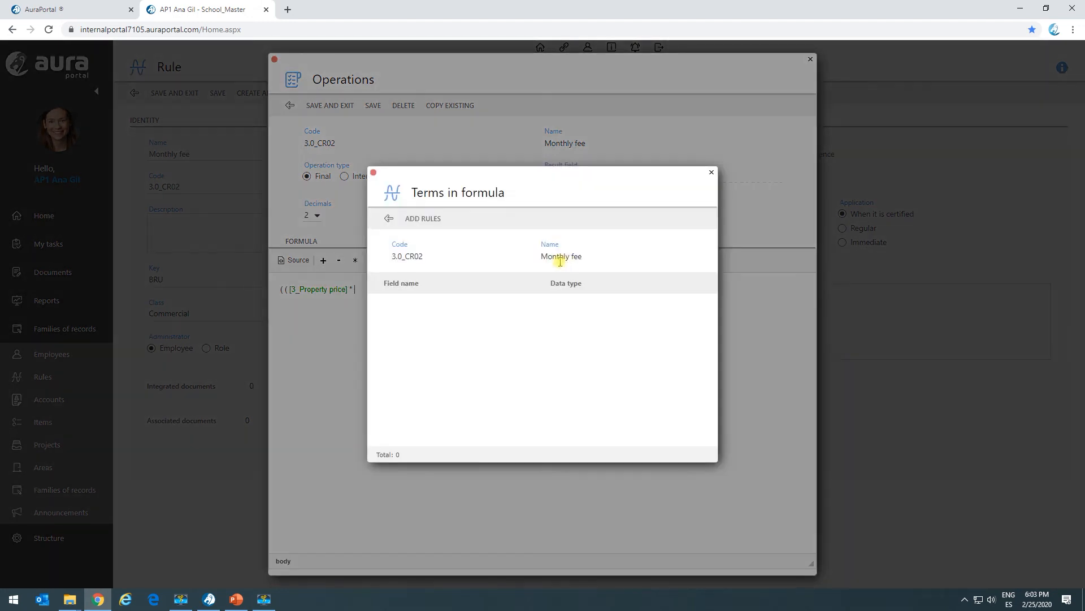
{"action": "left_click", "coordinate": [435, 219]}
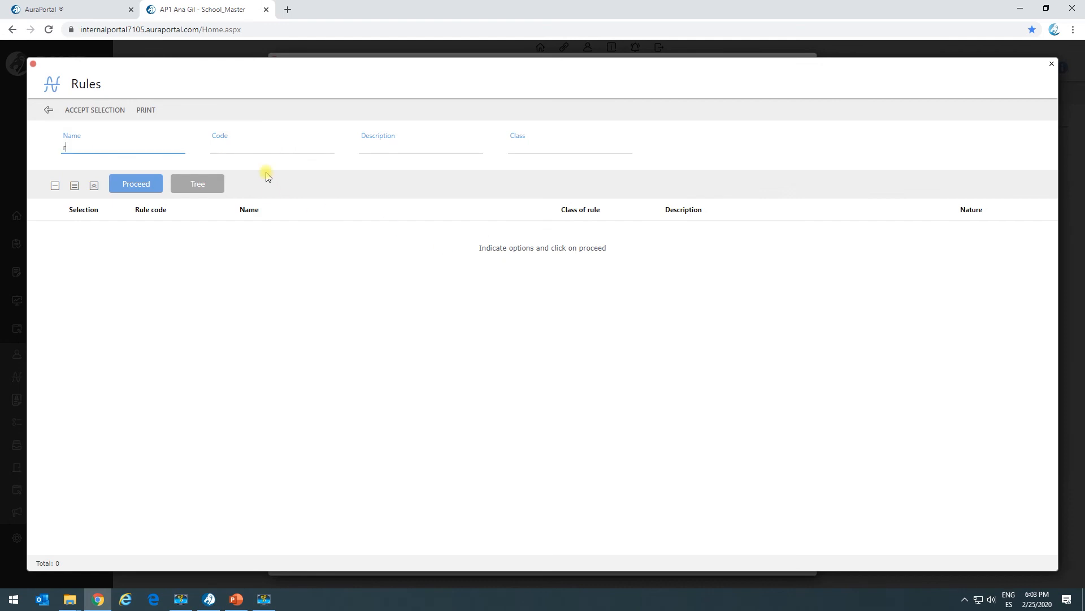
{"action": "key", "text": "Return"}
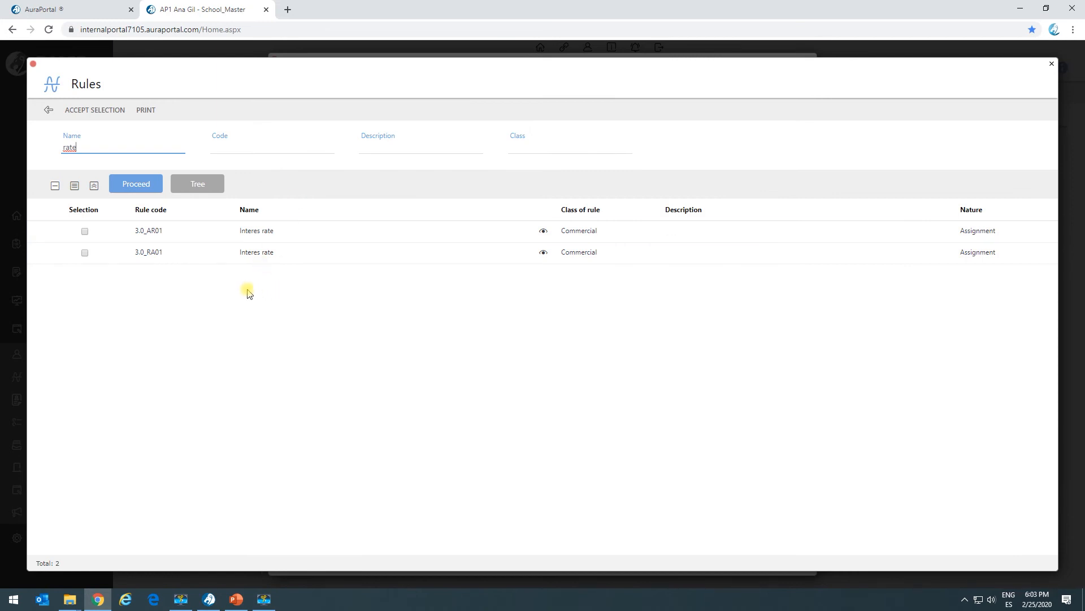
{"action": "left_click", "coordinate": [84, 231]}
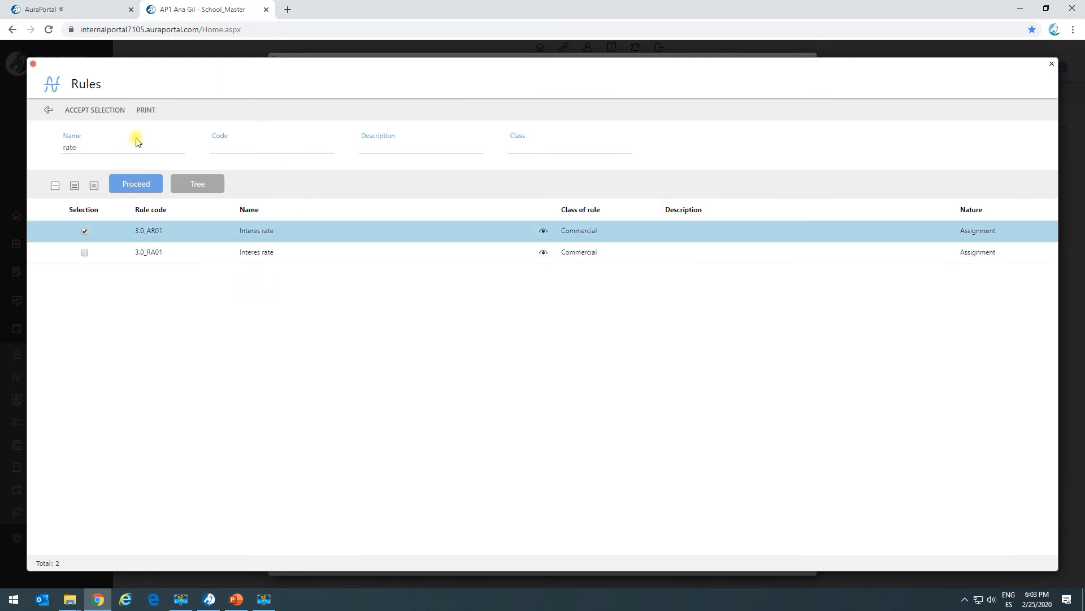
{"action": "left_click", "coordinate": [94, 110]}
{"action": "left_click", "coordinate": [330, 204]}
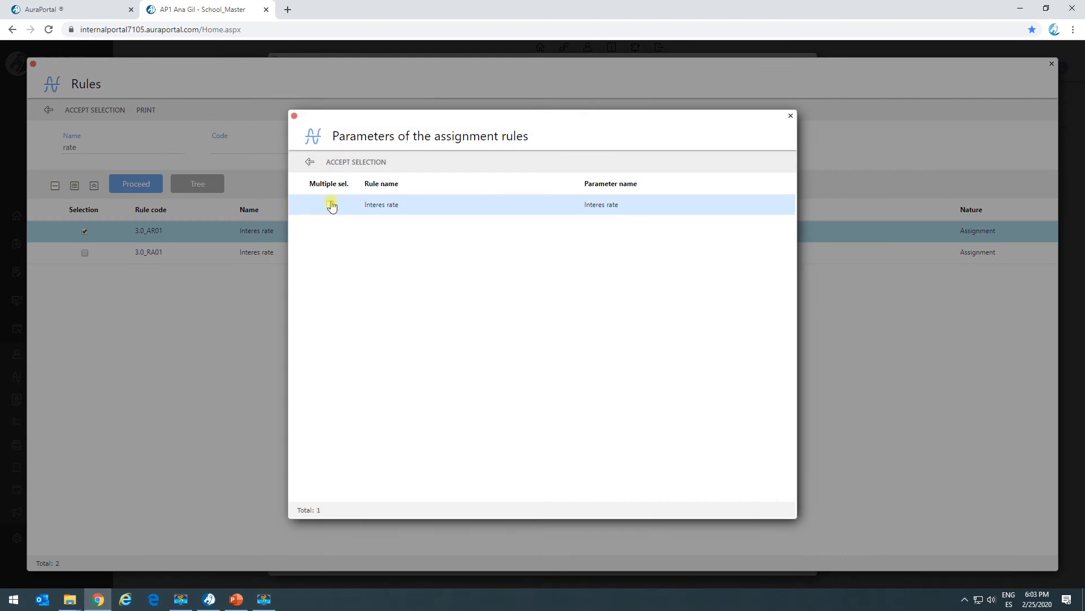
{"action": "left_click", "coordinate": [342, 162]}
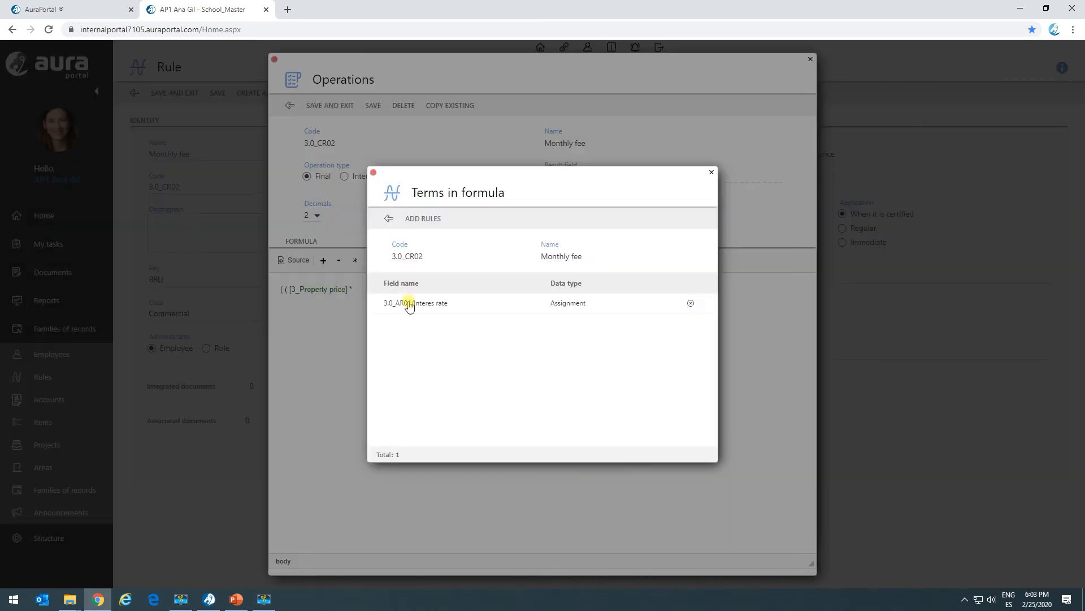
{"action": "double_click", "coordinate": [423, 299]}
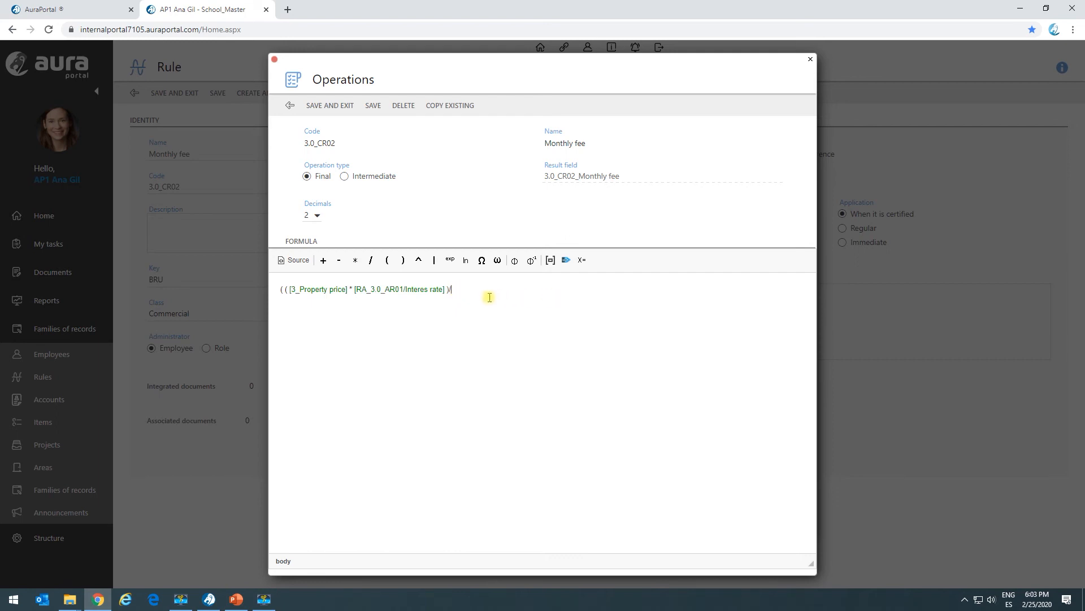
Step: Complete the formula by dividing the product by the term "How many years do you want to repay the loan?" and by 12
{"action": "left_click", "coordinate": [296, 260]}
{"action": "left_click", "coordinate": [296, 260]}
{"action": "left_click", "coordinate": [551, 260]}
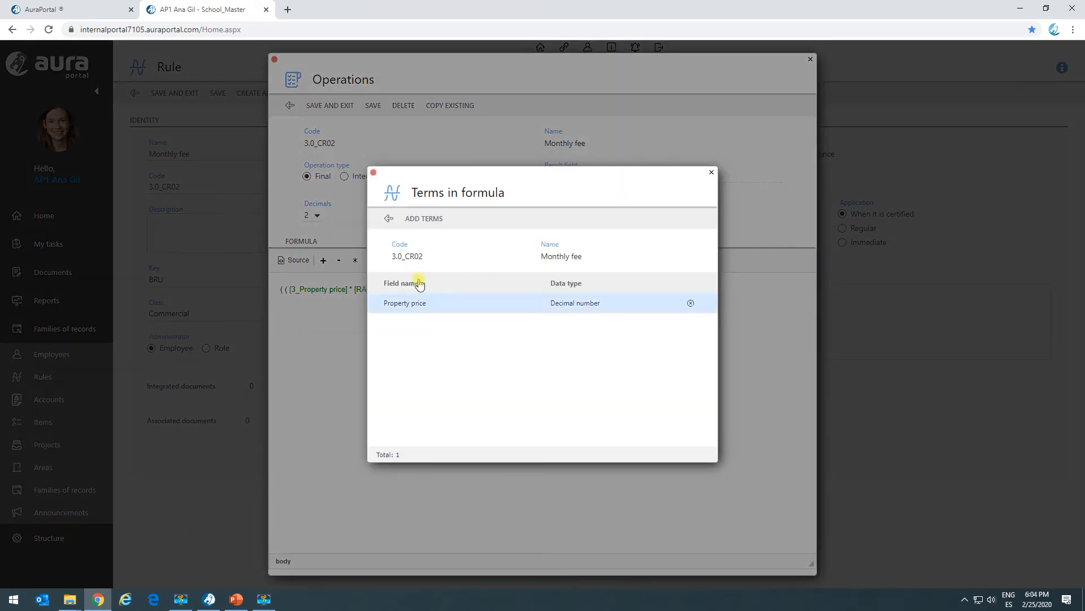
{"action": "left_click", "coordinate": [438, 221]}
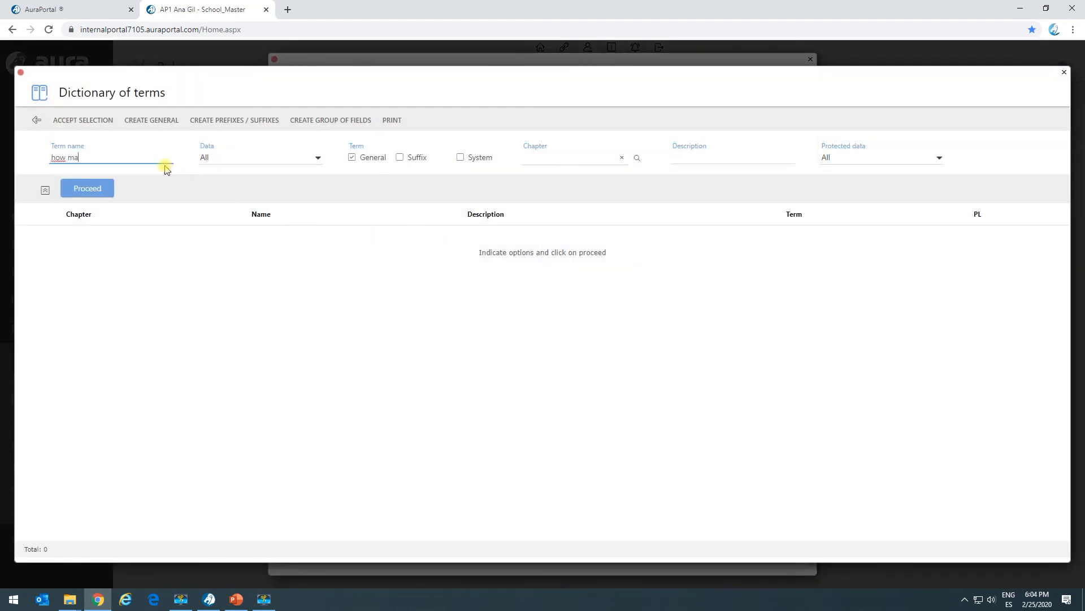
{"action": "key", "text": "Return"}
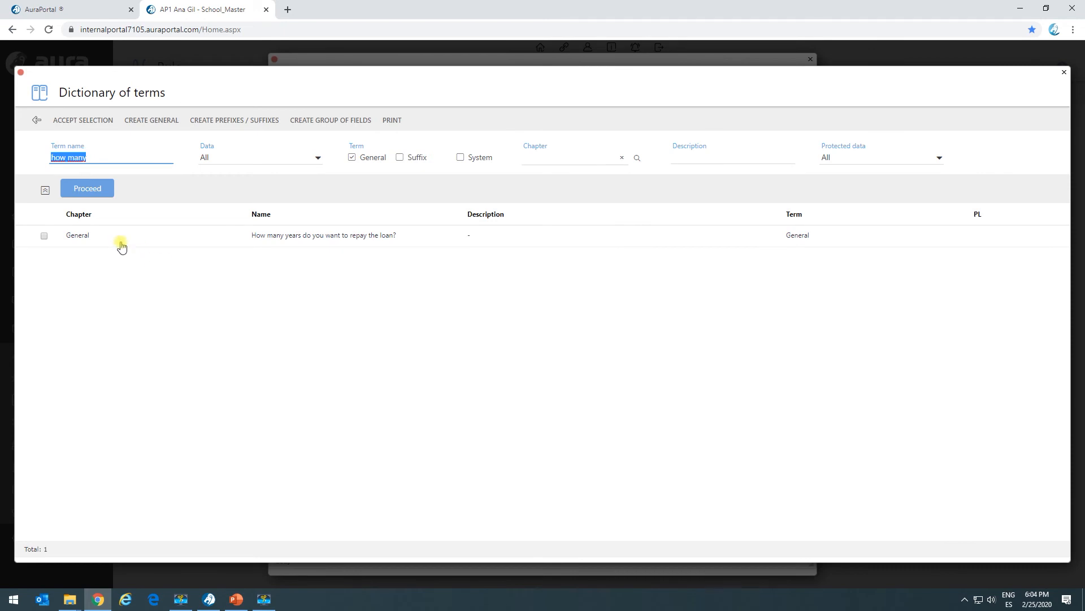
{"action": "left_click", "coordinate": [44, 237]}
{"action": "left_click", "coordinate": [105, 120]}
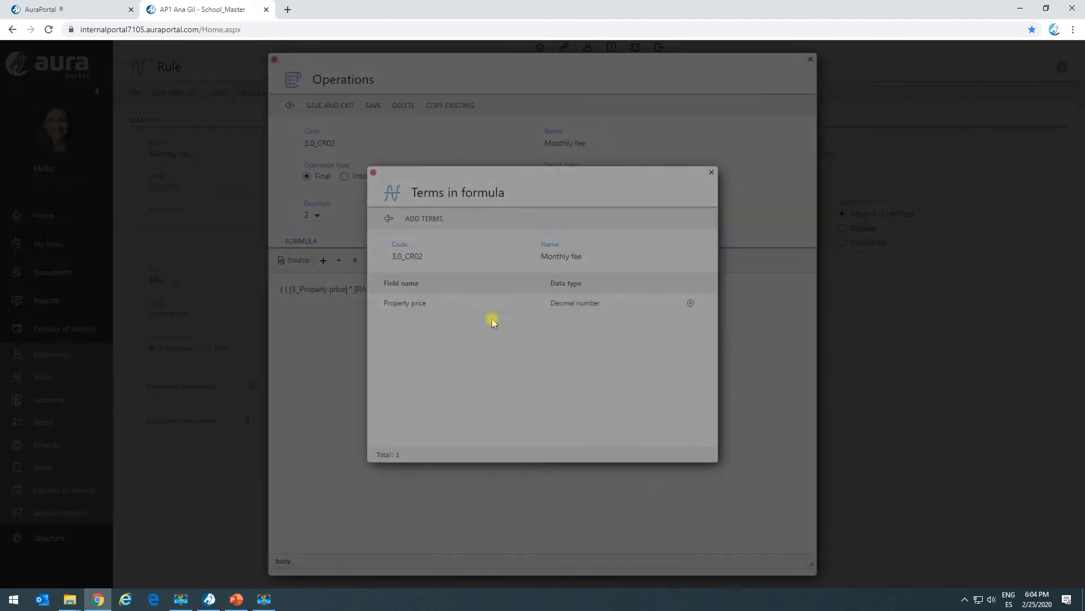
{"action": "left_click", "coordinate": [505, 305]}
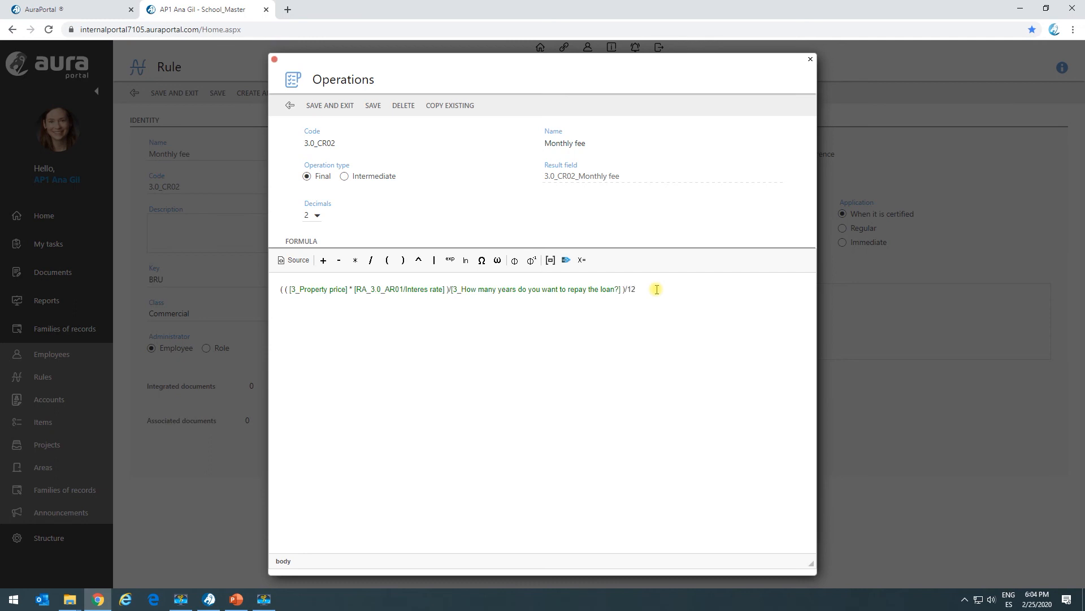
{"action": "left_click_drag", "start_coordinate": [327, 290], "coordinate": [642, 291]}
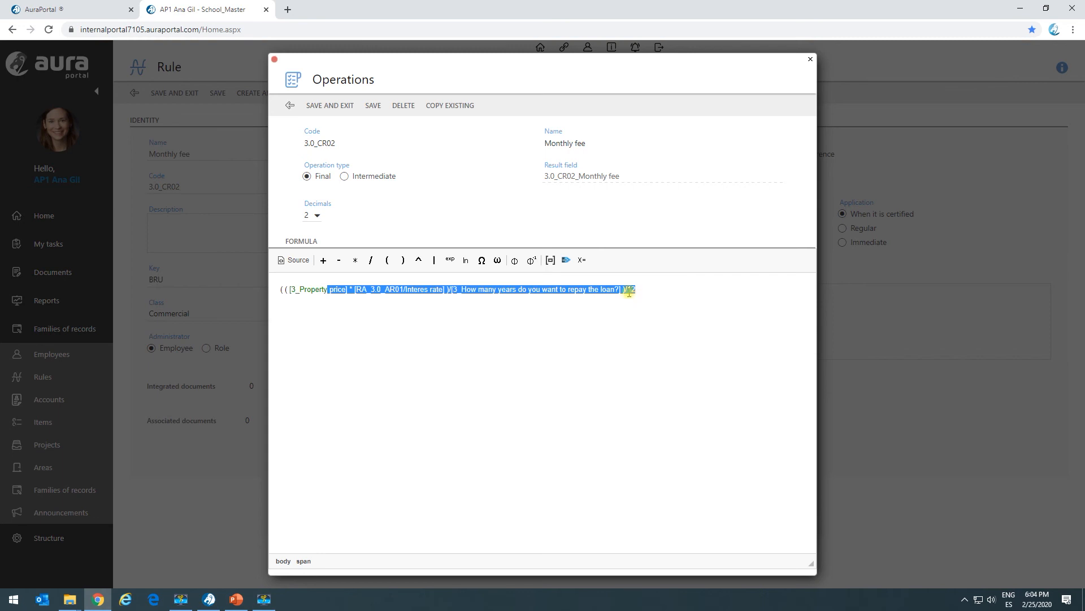
{"action": "left_click", "coordinate": [464, 309]}
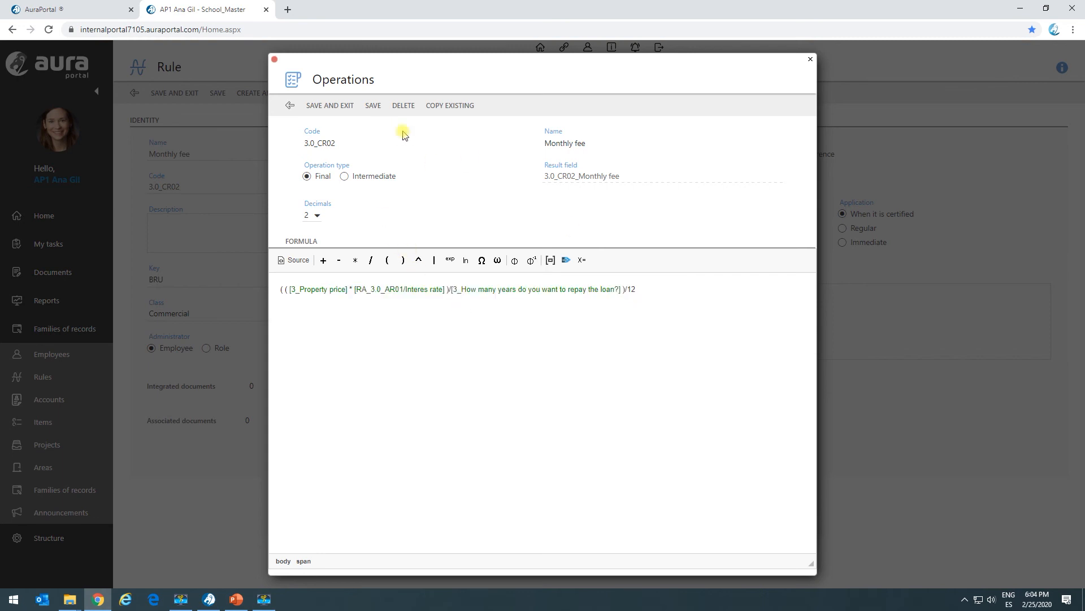
Step: Save the operation, set the Monthly fee rule's application to Immediate, and save and close the rule
{"action": "left_click", "coordinate": [331, 105]}
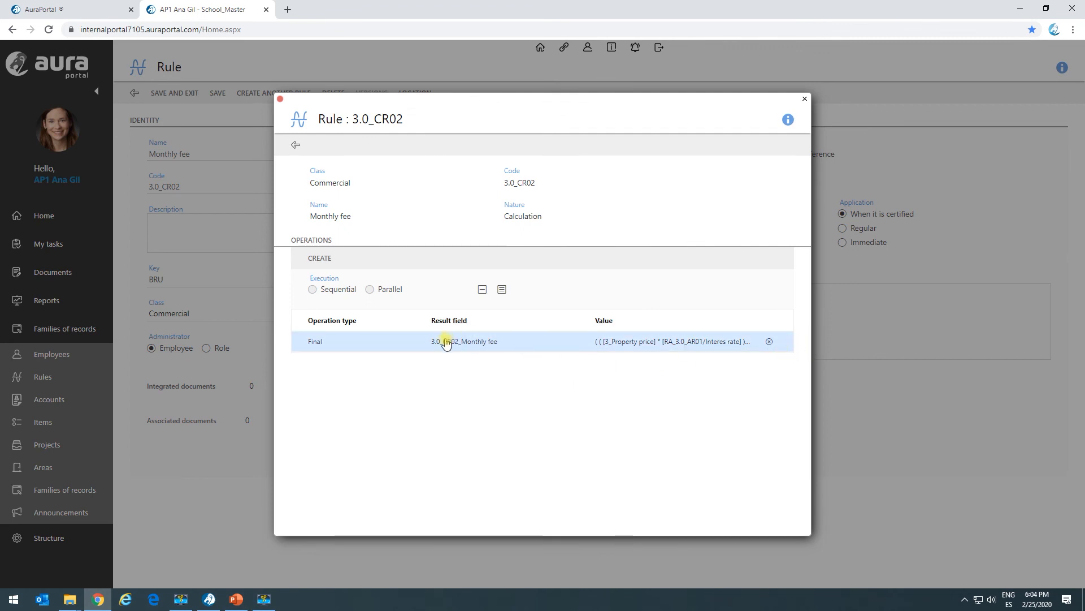
{"action": "left_click", "coordinate": [295, 145]}
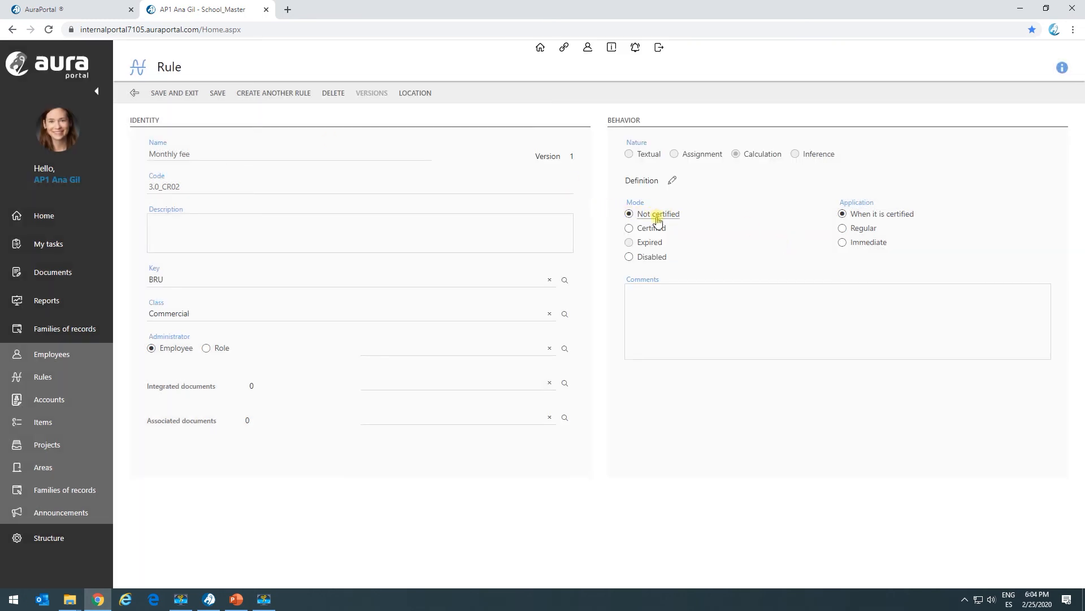
{"action": "left_click", "coordinate": [842, 229]}
{"action": "left_click", "coordinate": [843, 242]}
{"action": "left_click", "coordinate": [184, 94]}
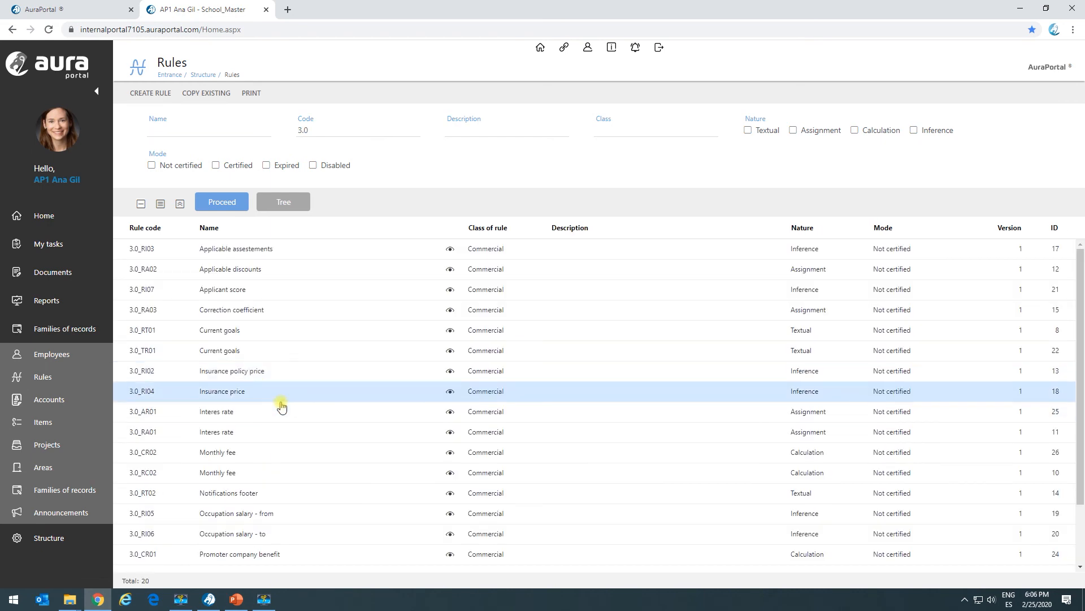
Step: List the rules with code 3.0 and look through the results
{"action": "scroll", "coordinate": [279, 407], "scroll_direction": "down", "scroll_amount": 2}
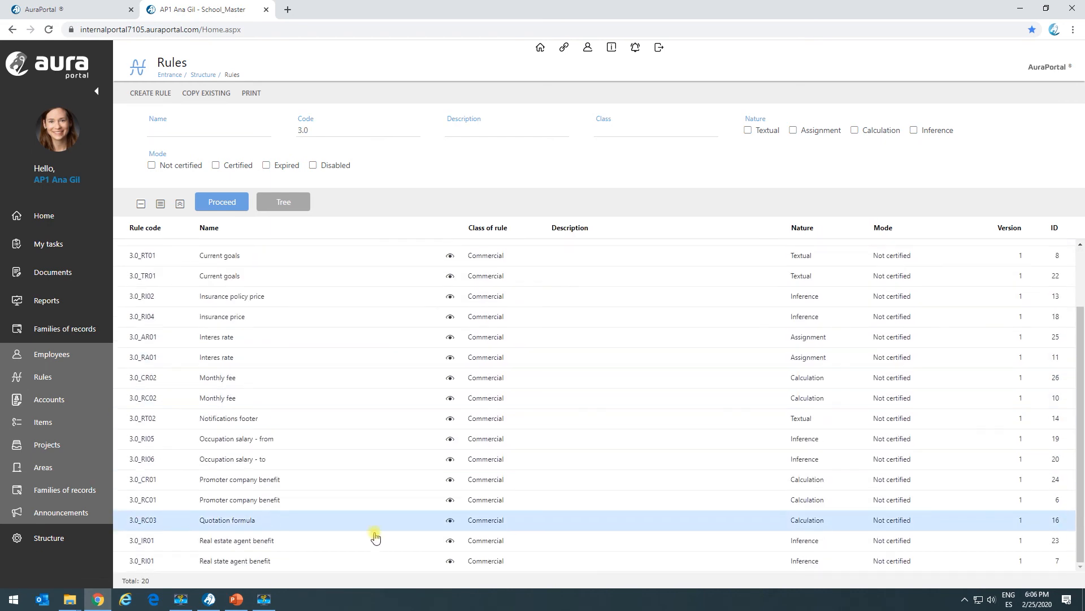